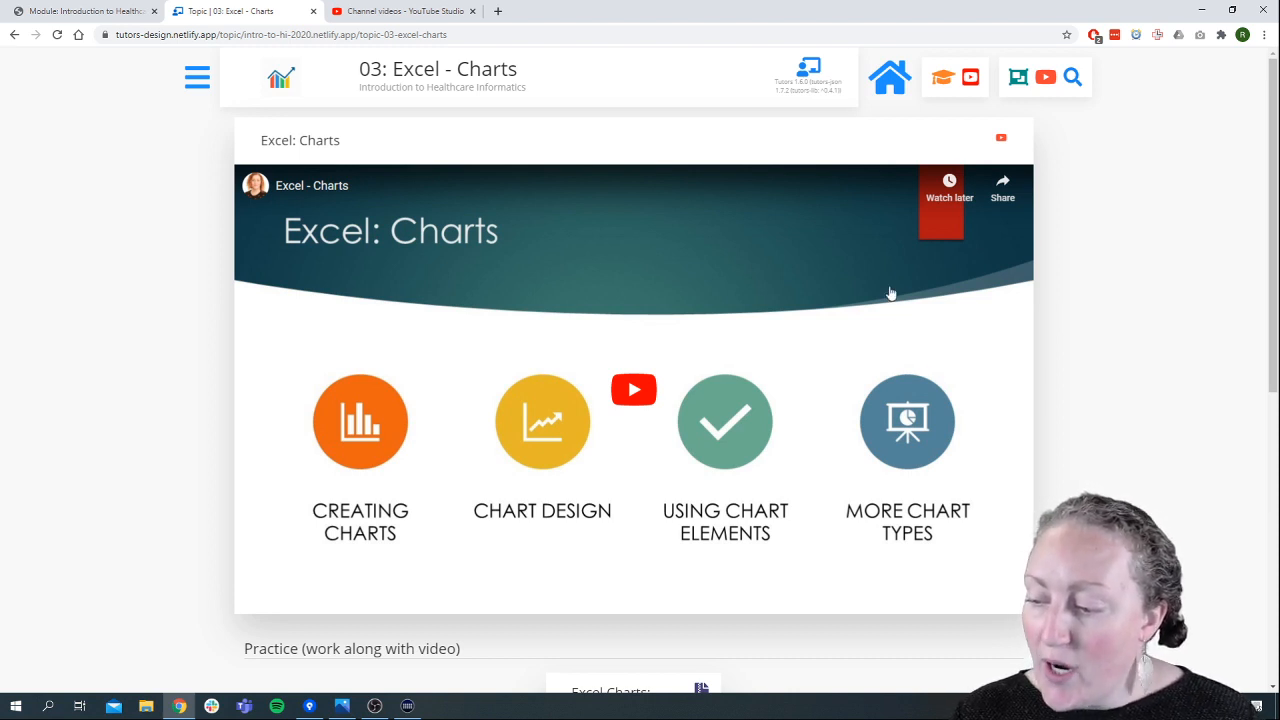
- Download the Excel Charts practice file as practice.zip to the Downloads folder
{"action": "scroll", "coordinate": [1066, 321], "scroll_direction": "down", "scroll_amount": 3}
{"action": "scroll", "coordinate": [1066, 321], "scroll_direction": "down", "scroll_amount": 2}
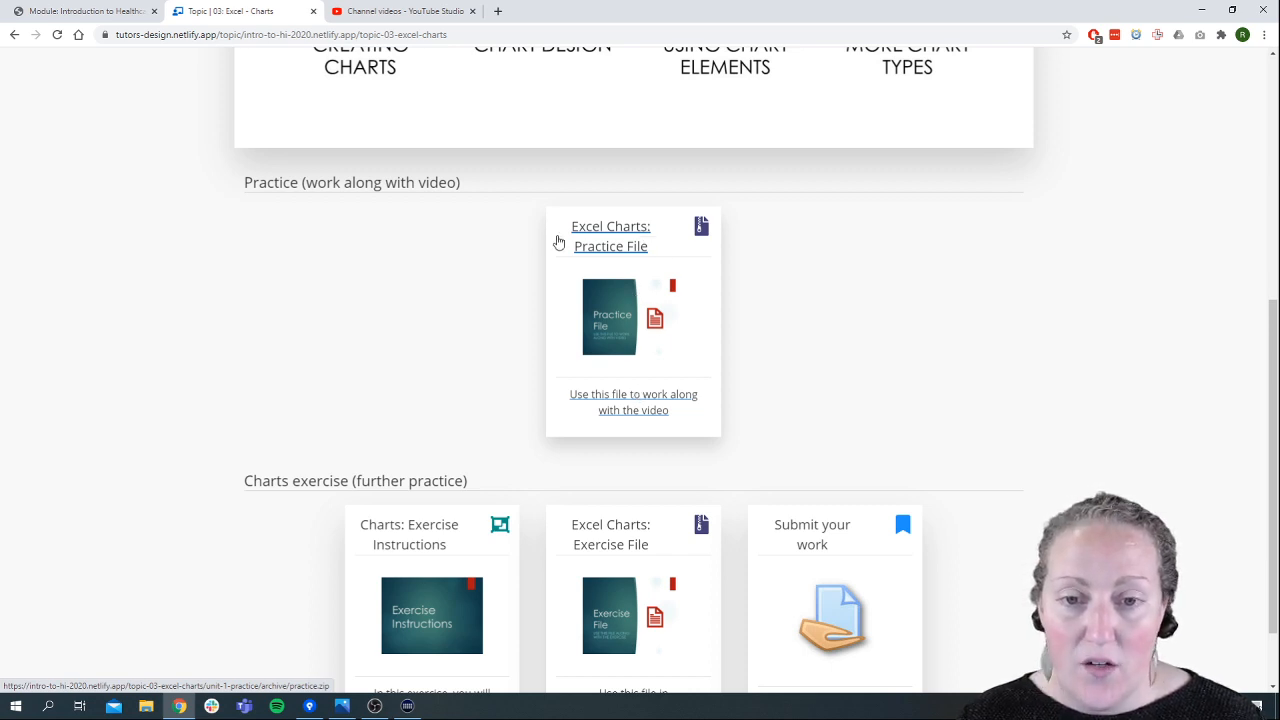
{"action": "left_click", "coordinate": [648, 318]}
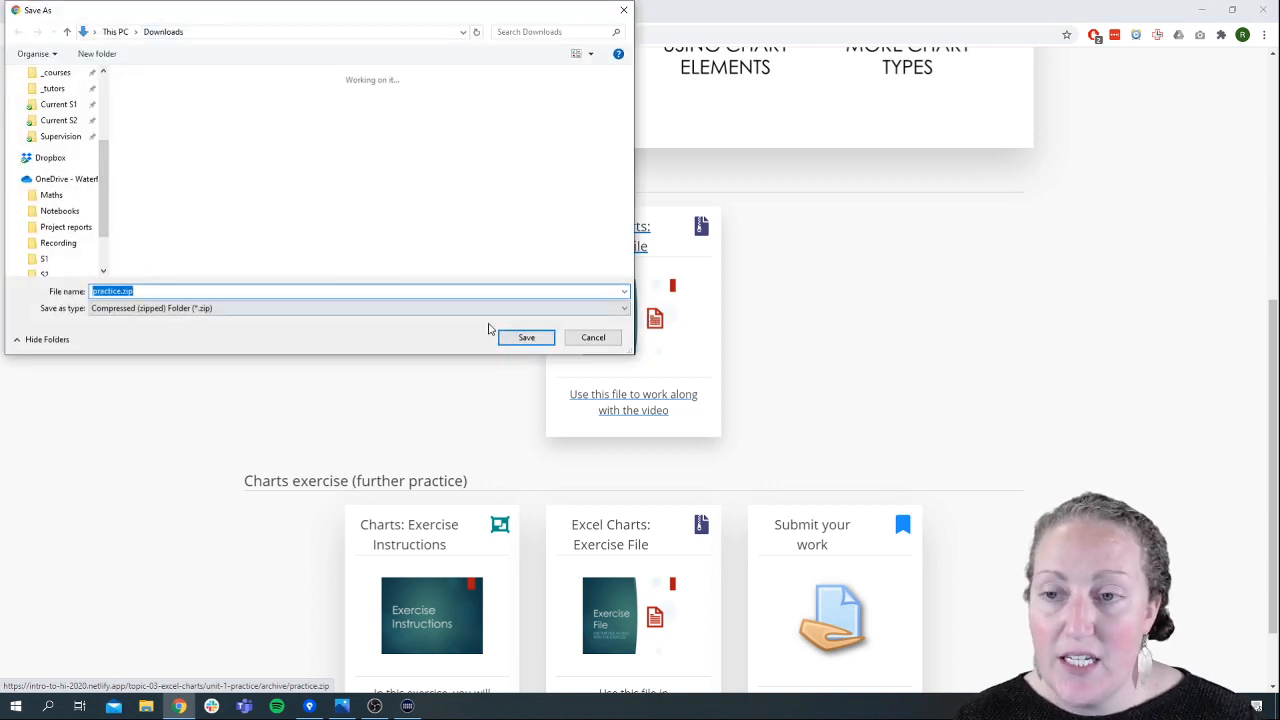
{"action": "left_click", "coordinate": [525, 338]}
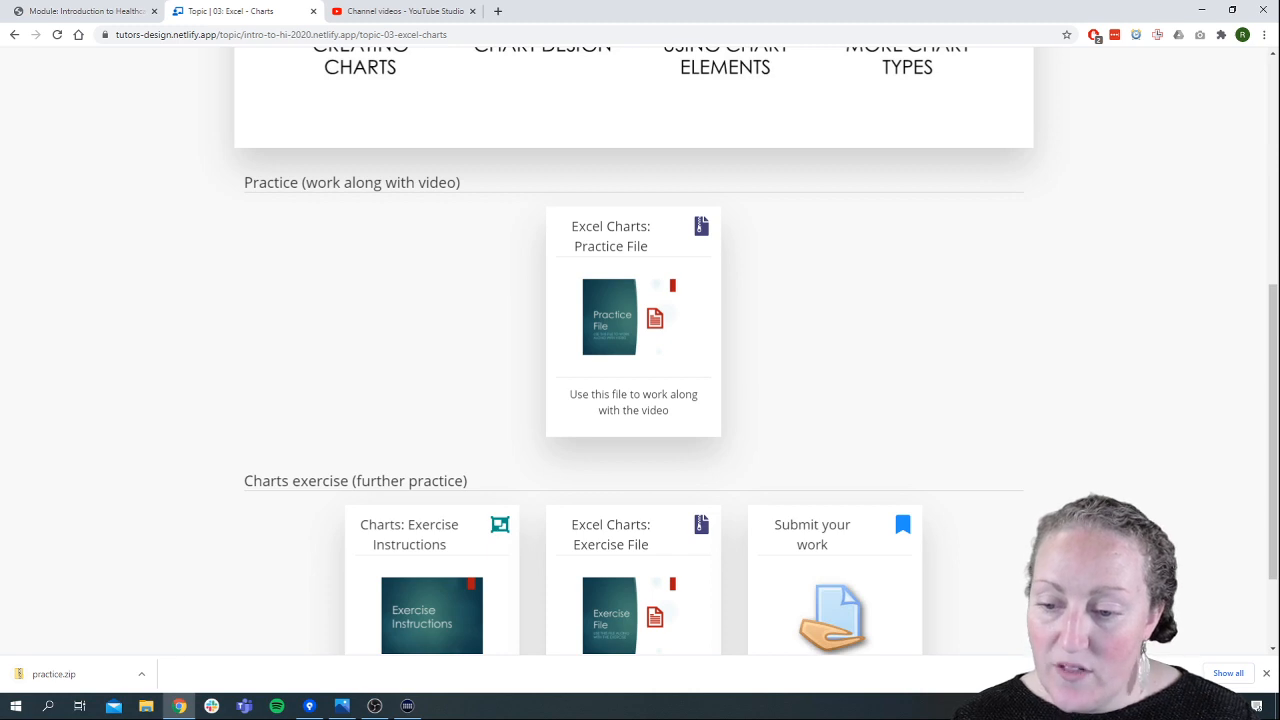
- Show the downloaded practice.zip in its folder and open the archive to list its contents
{"action": "left_click", "coordinate": [143, 677]}
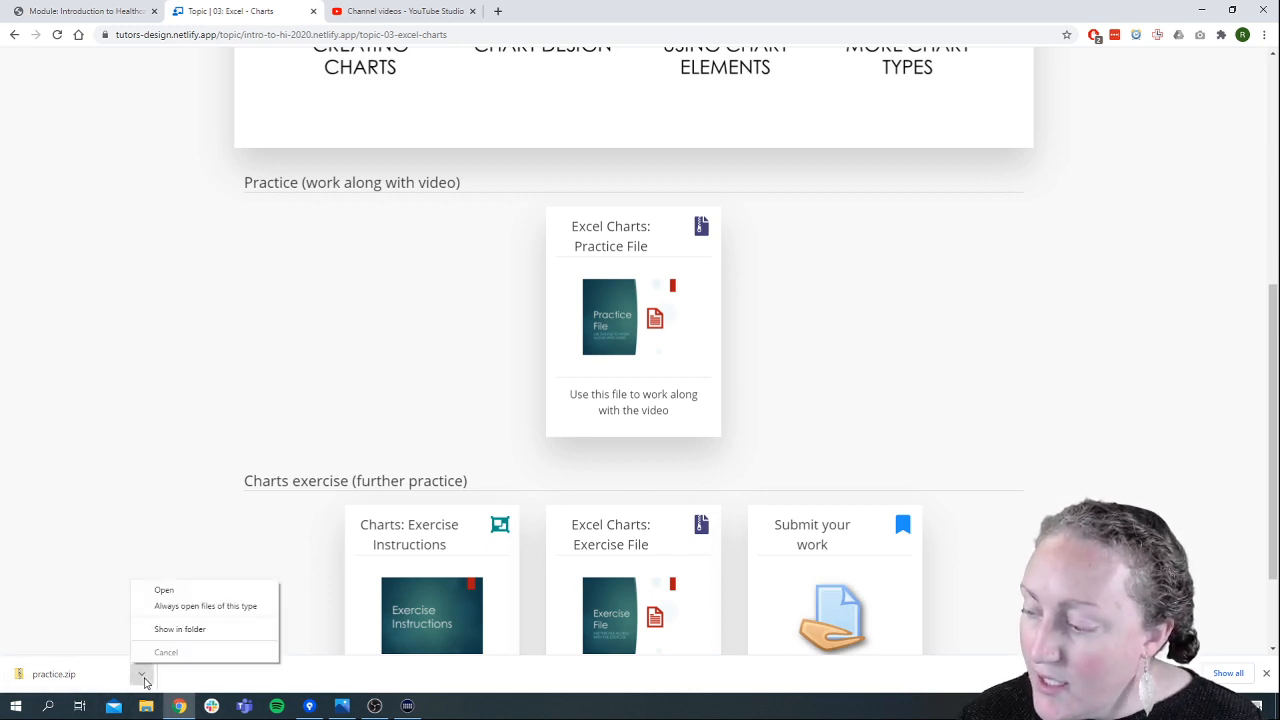
{"action": "left_click", "coordinate": [176, 630]}
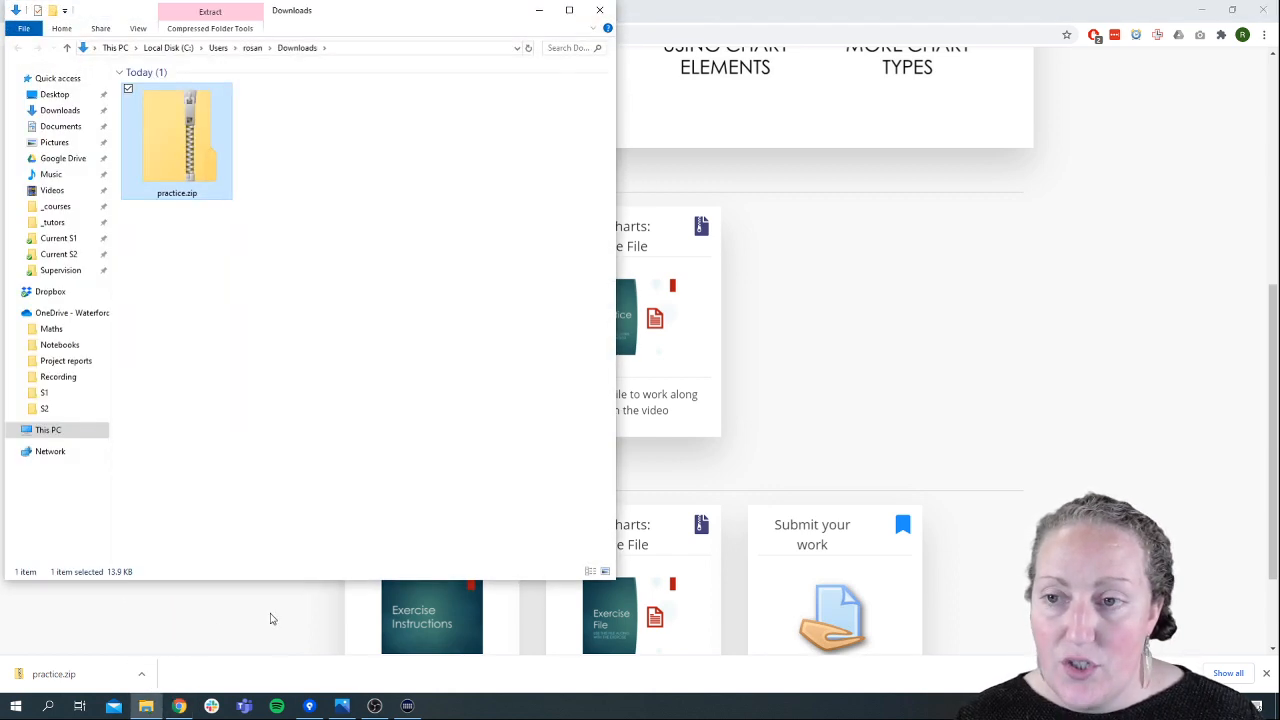
{"action": "left_click_drag", "start_coordinate": [352, 22], "coordinate": [700, 58]}
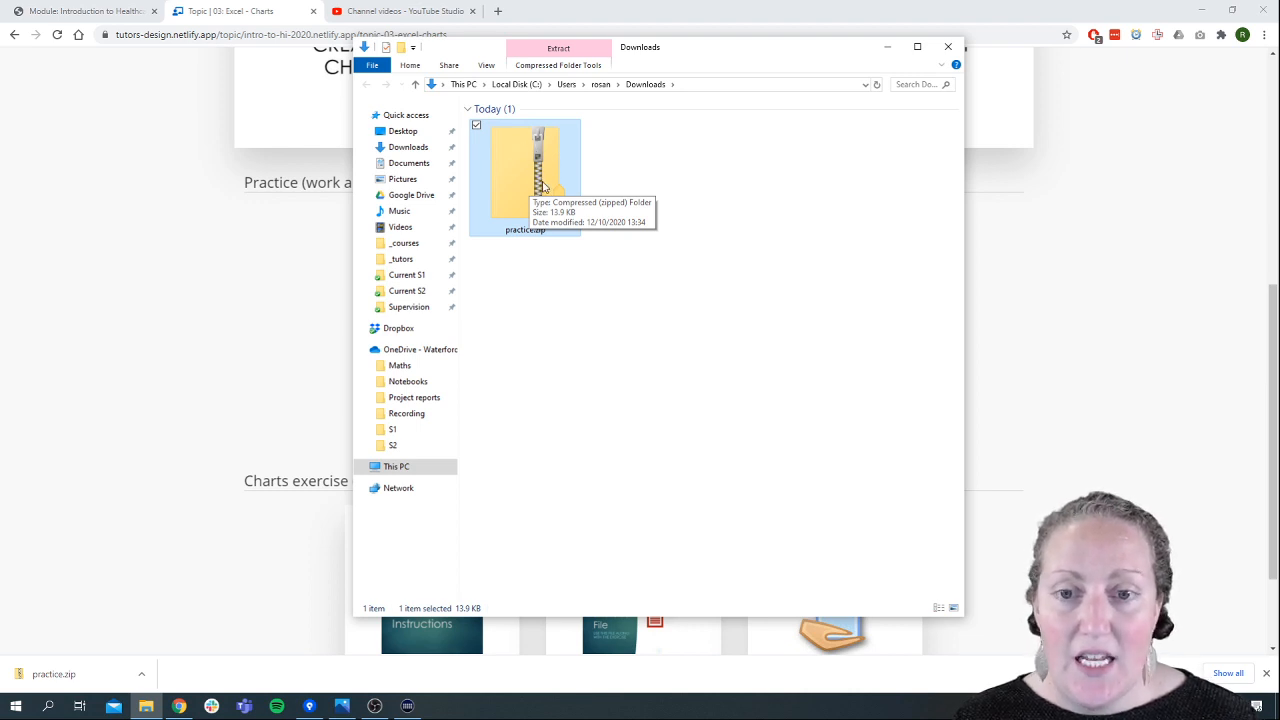
{"action": "double_click", "coordinate": [536, 160]}
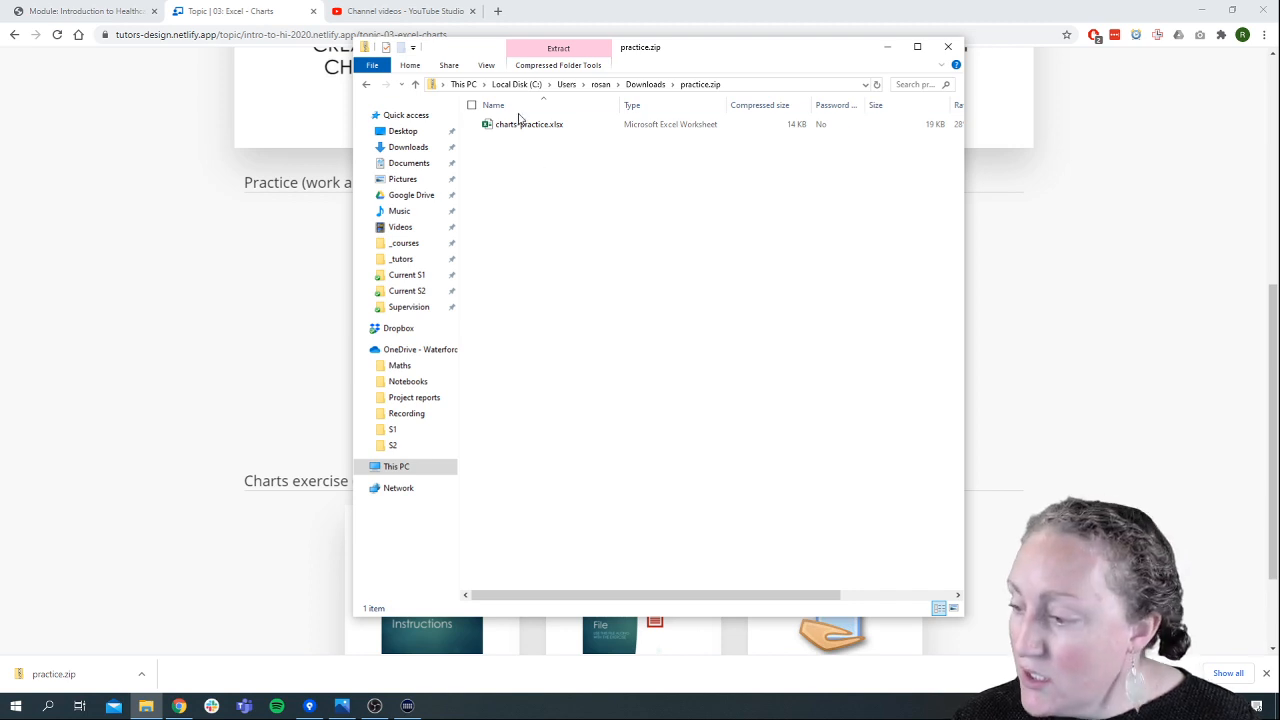
- Open charts-practice.xlsx from the archive in Excel and enable editing for the protected workbook
{"action": "left_click", "coordinate": [545, 129]}
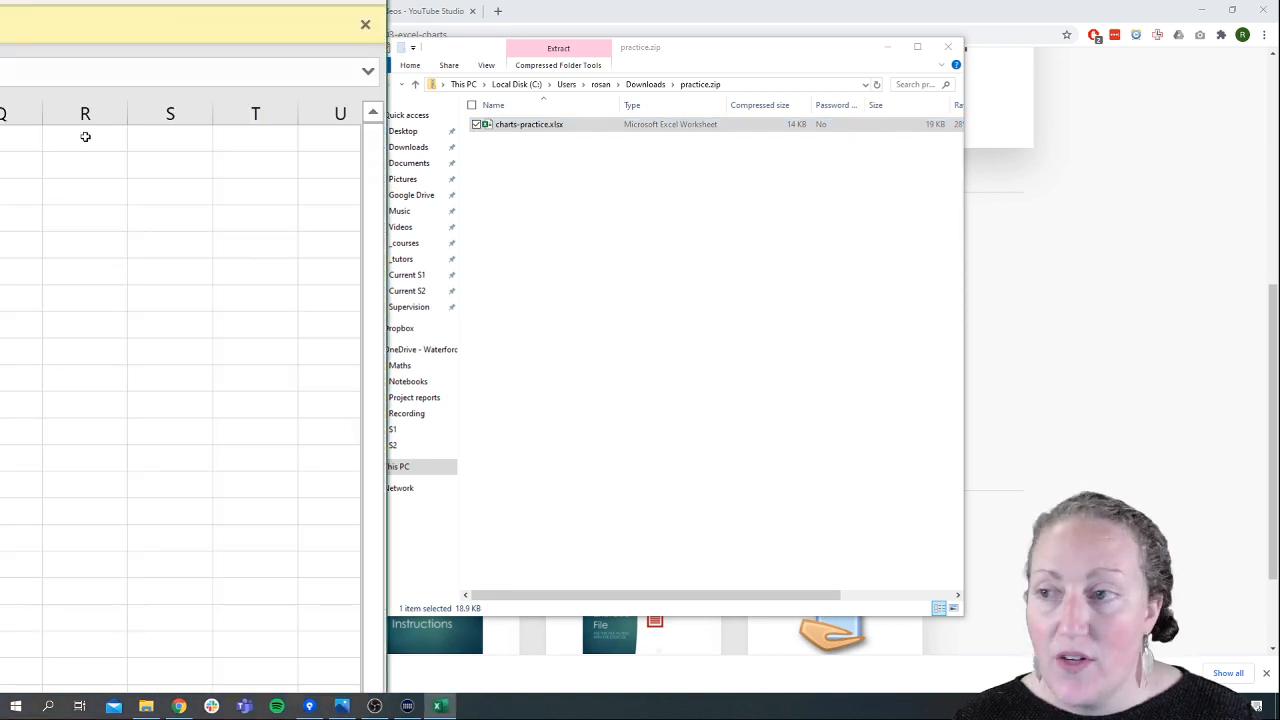
{"action": "left_click_drag", "start_coordinate": [71, 0], "coordinate": [966, 0]}
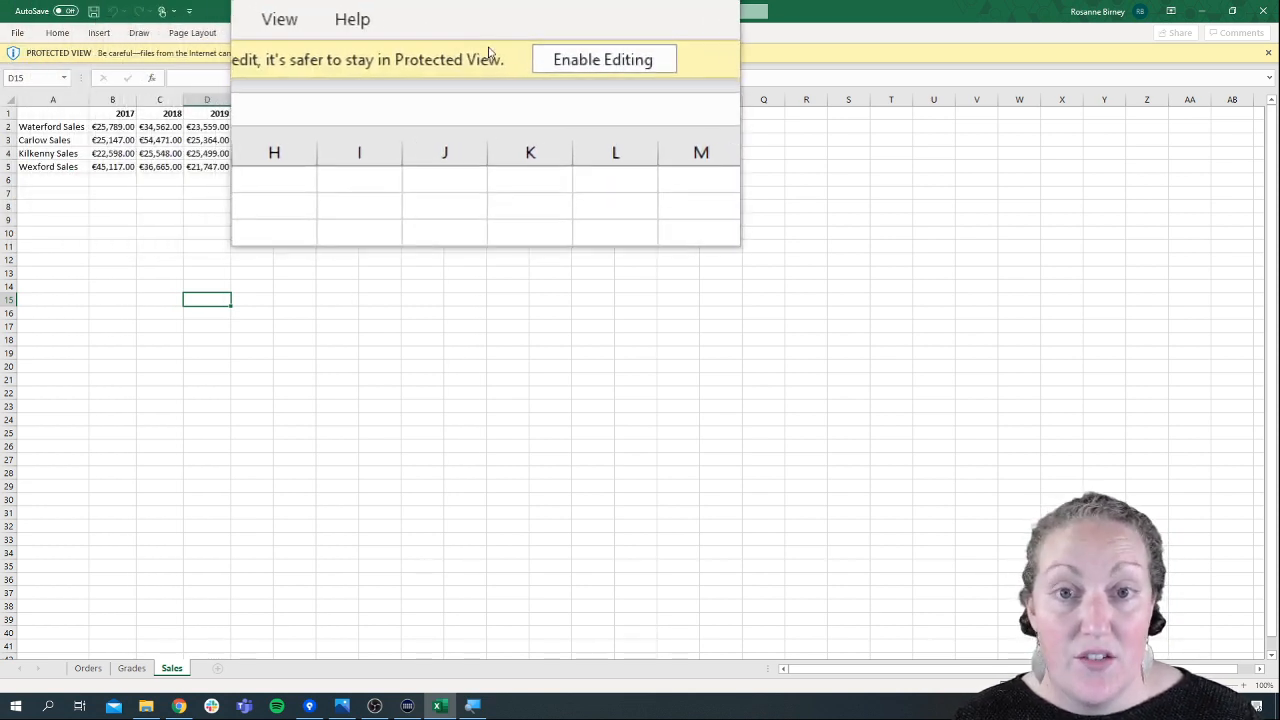
{"action": "left_click", "coordinate": [549, 58]}
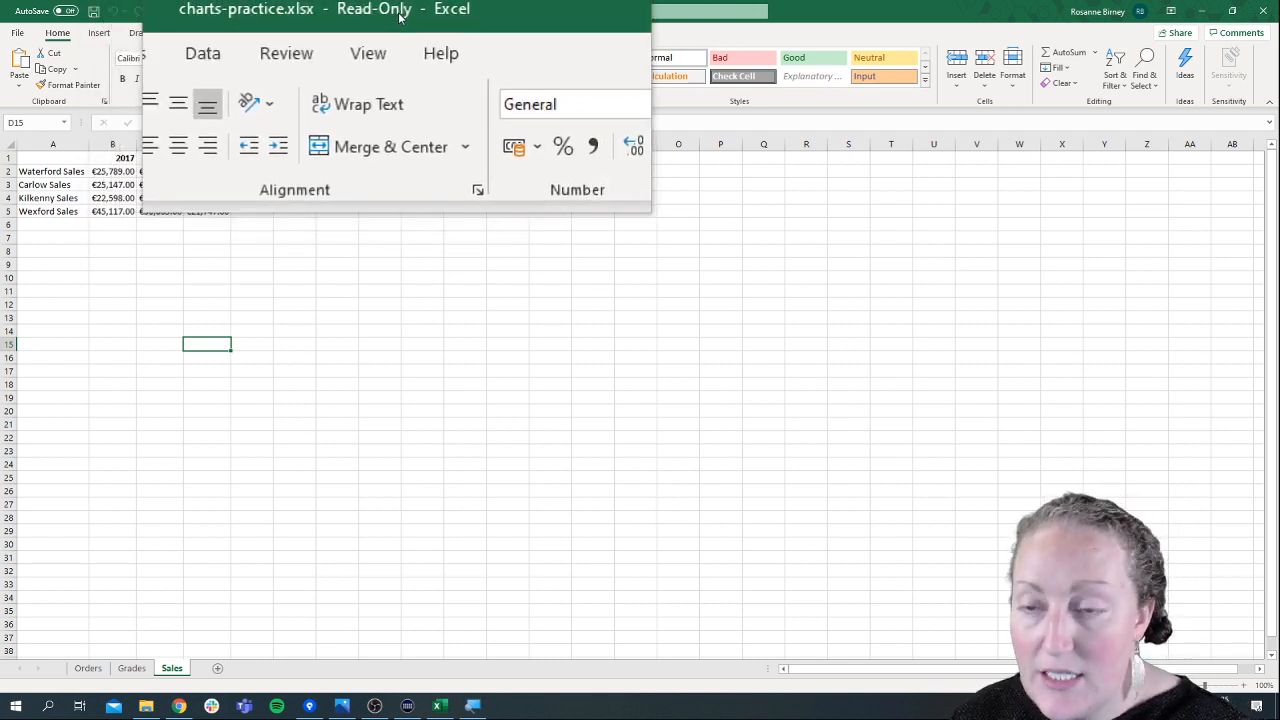
- Save the read-only workbook to the Downloads folder as charts-practice.xlsx, without the "Copy of" prefix
{"action": "left_click", "coordinate": [19, 34]}
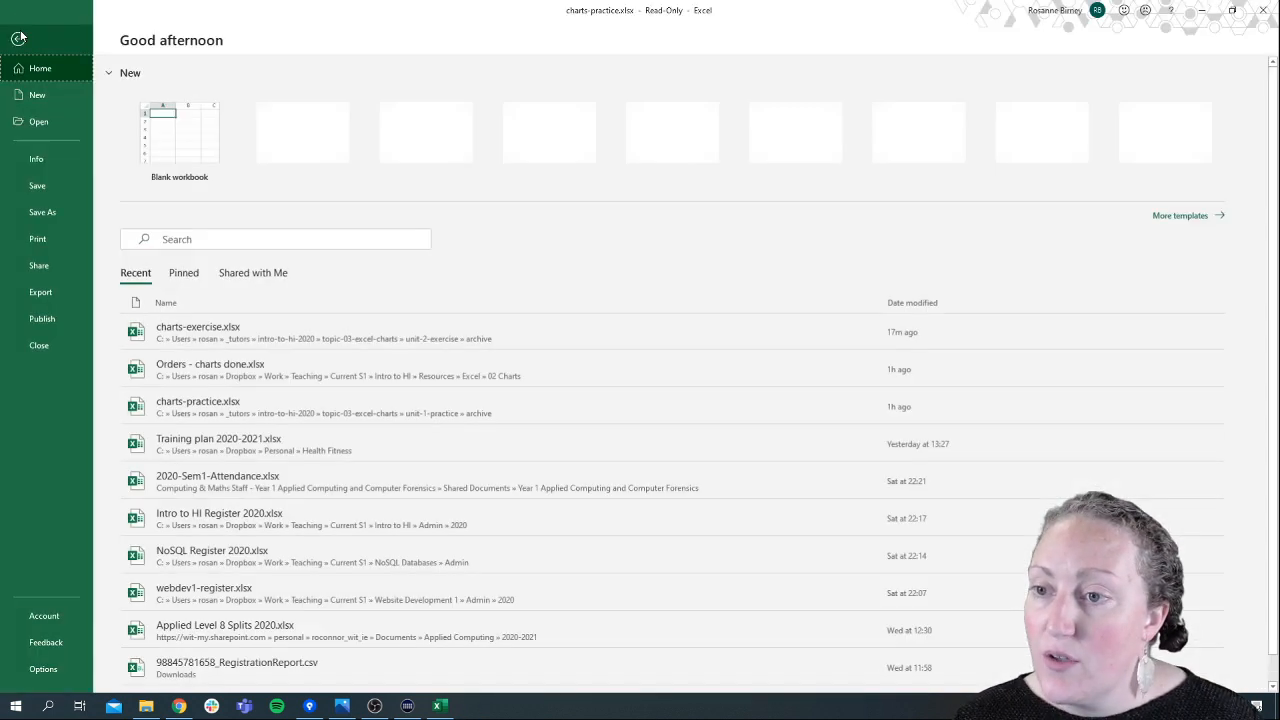
{"action": "left_click", "coordinate": [37, 190]}
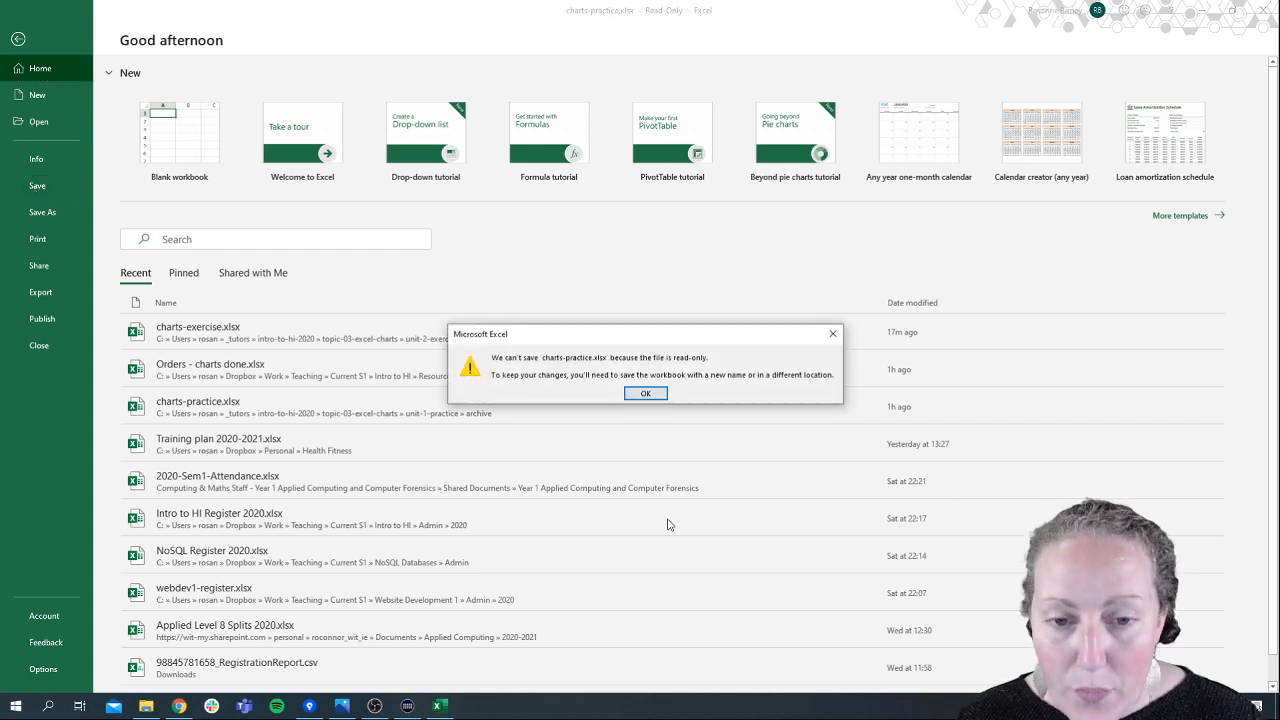
{"action": "left_click", "coordinate": [646, 394]}
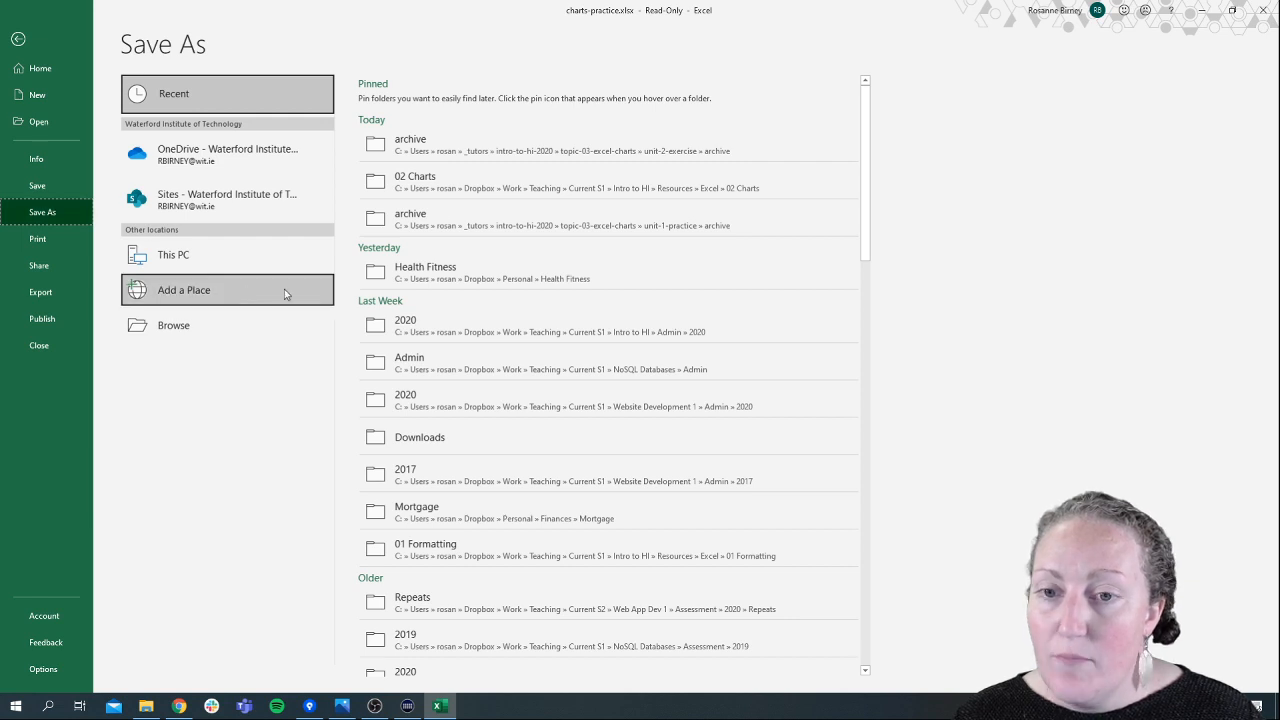
{"action": "double_click", "coordinate": [196, 258]}
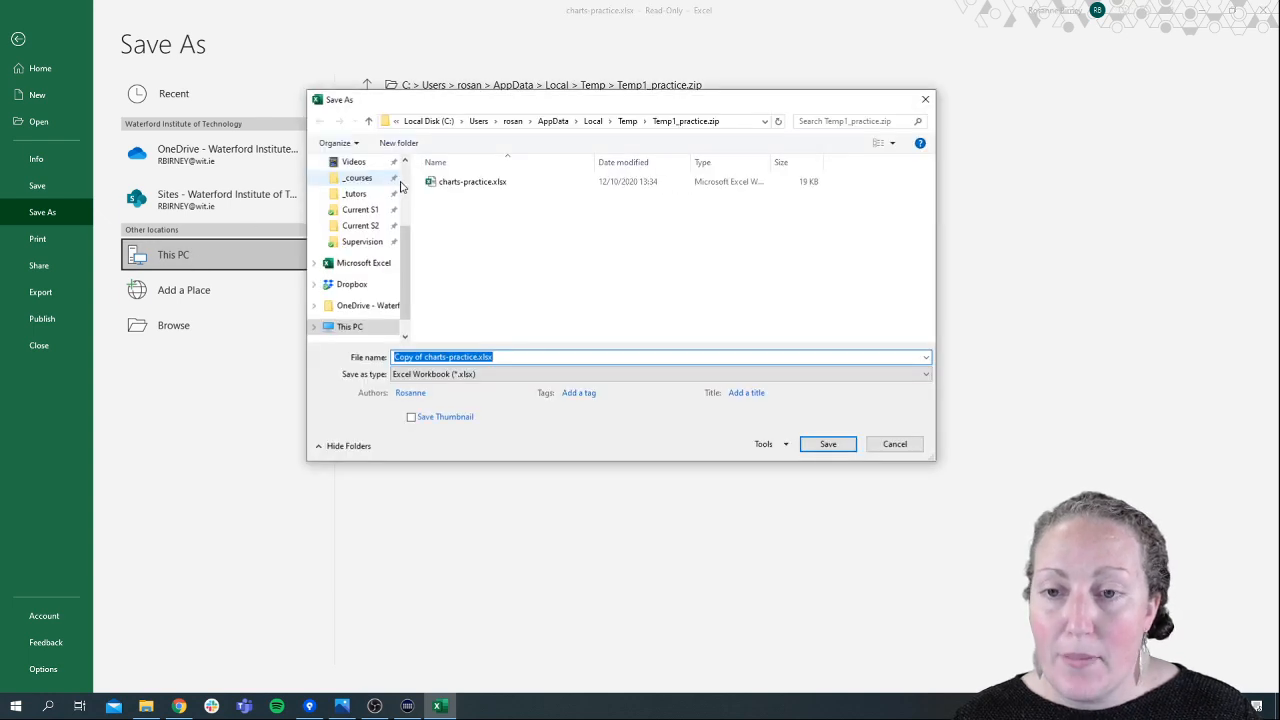
{"action": "scroll", "coordinate": [365, 250], "scroll_direction": "up", "scroll_amount": 3}
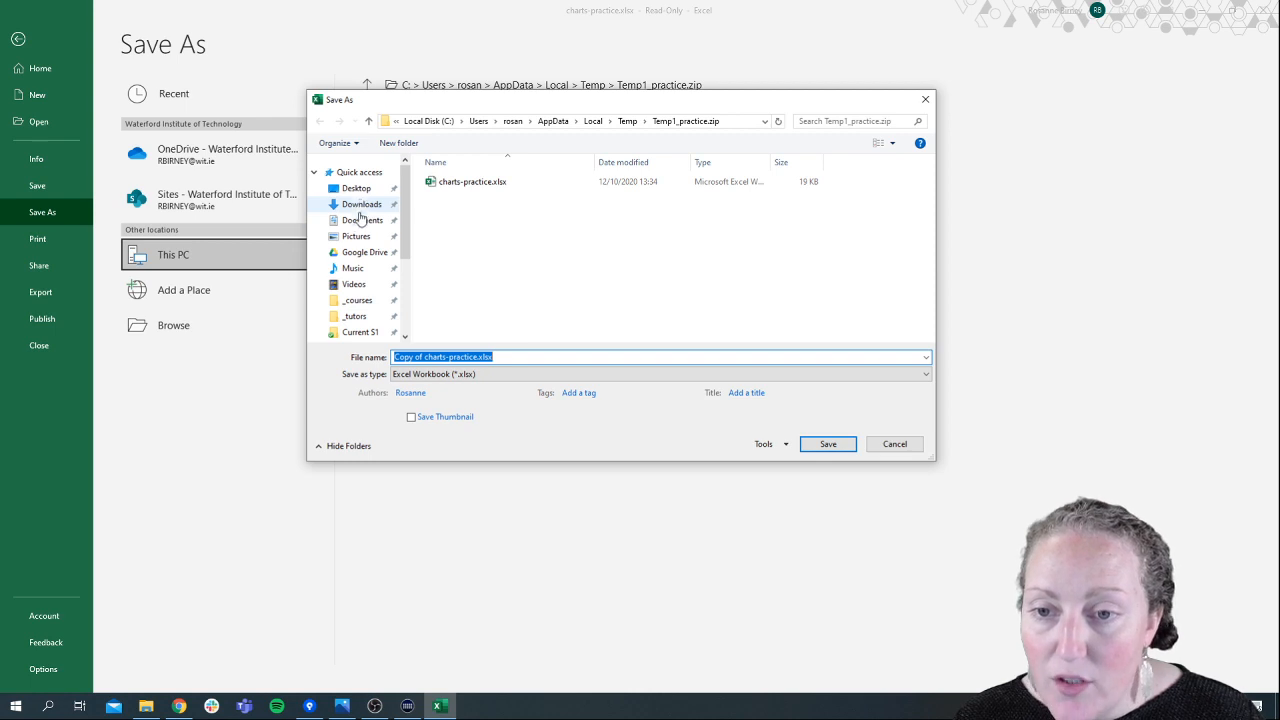
{"action": "left_click", "coordinate": [362, 208]}
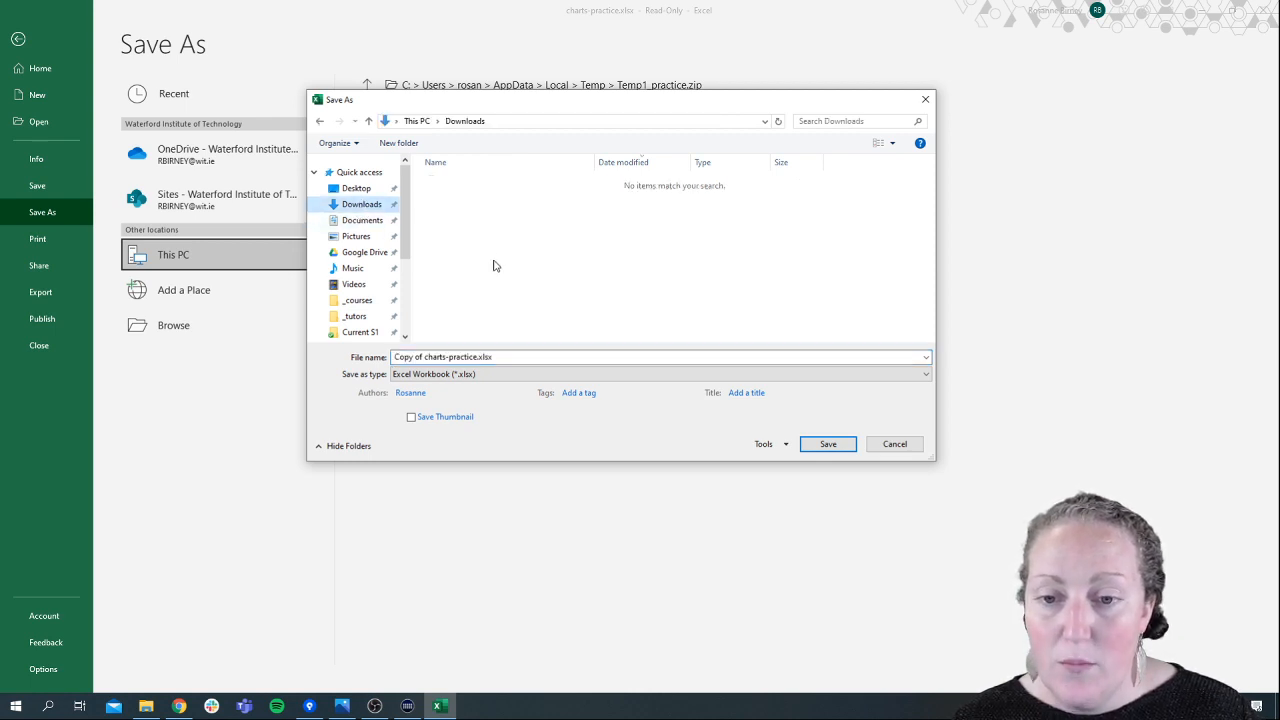
{"action": "left_click", "coordinate": [444, 356]}
{"action": "left_click_drag", "start_coordinate": [425, 358], "coordinate": [356, 360]}
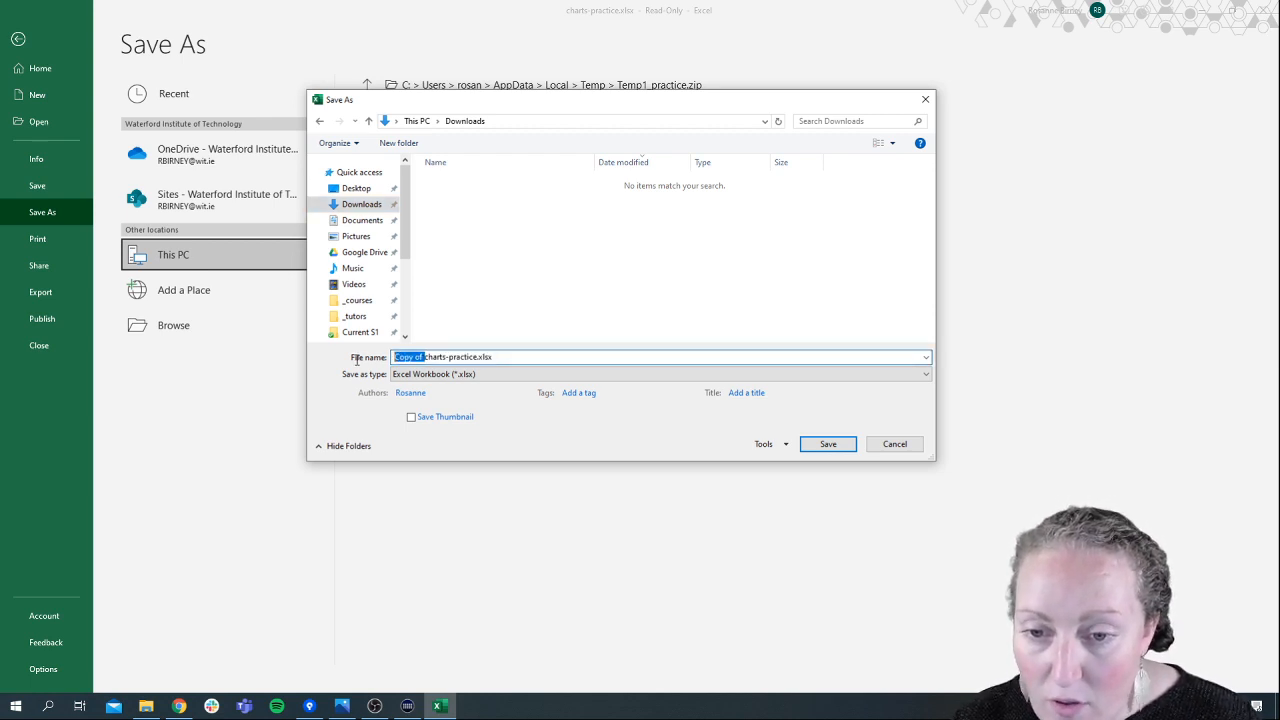
{"action": "key", "text": "BackSpace"}
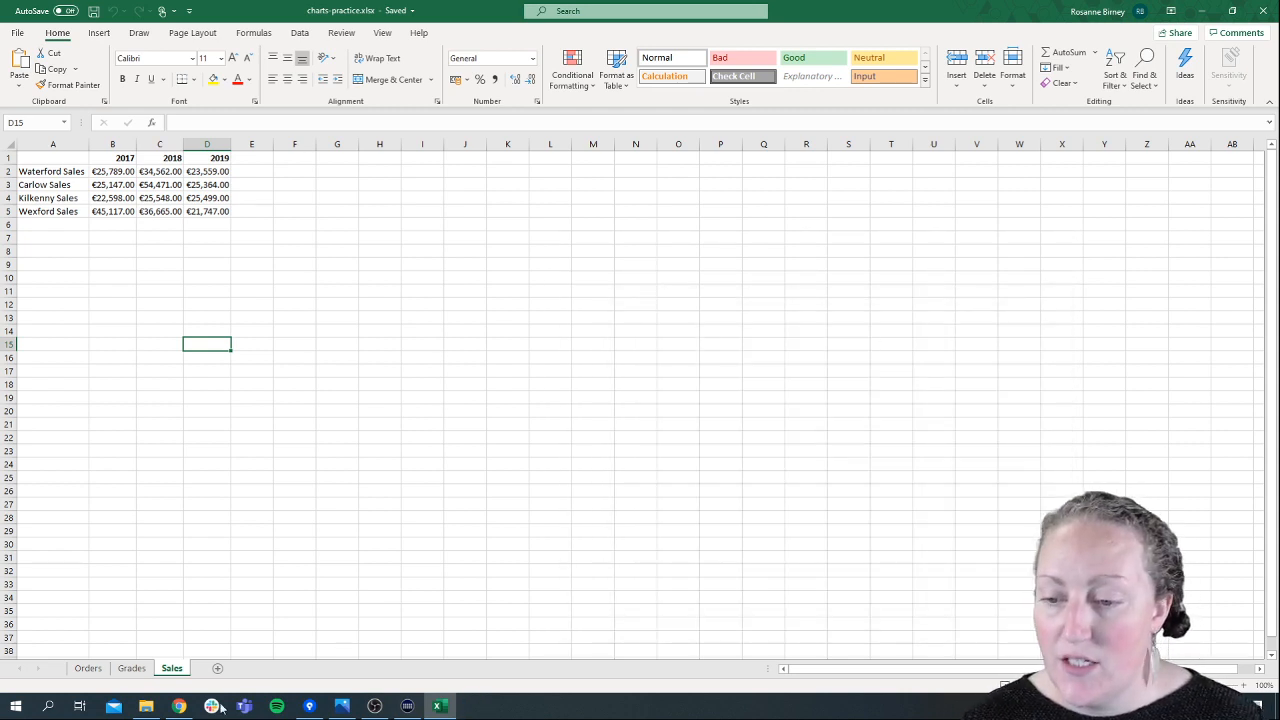
- Switch to the Orders sheet and enlarge its display to 200%
{"action": "left_click", "coordinate": [88, 668]}
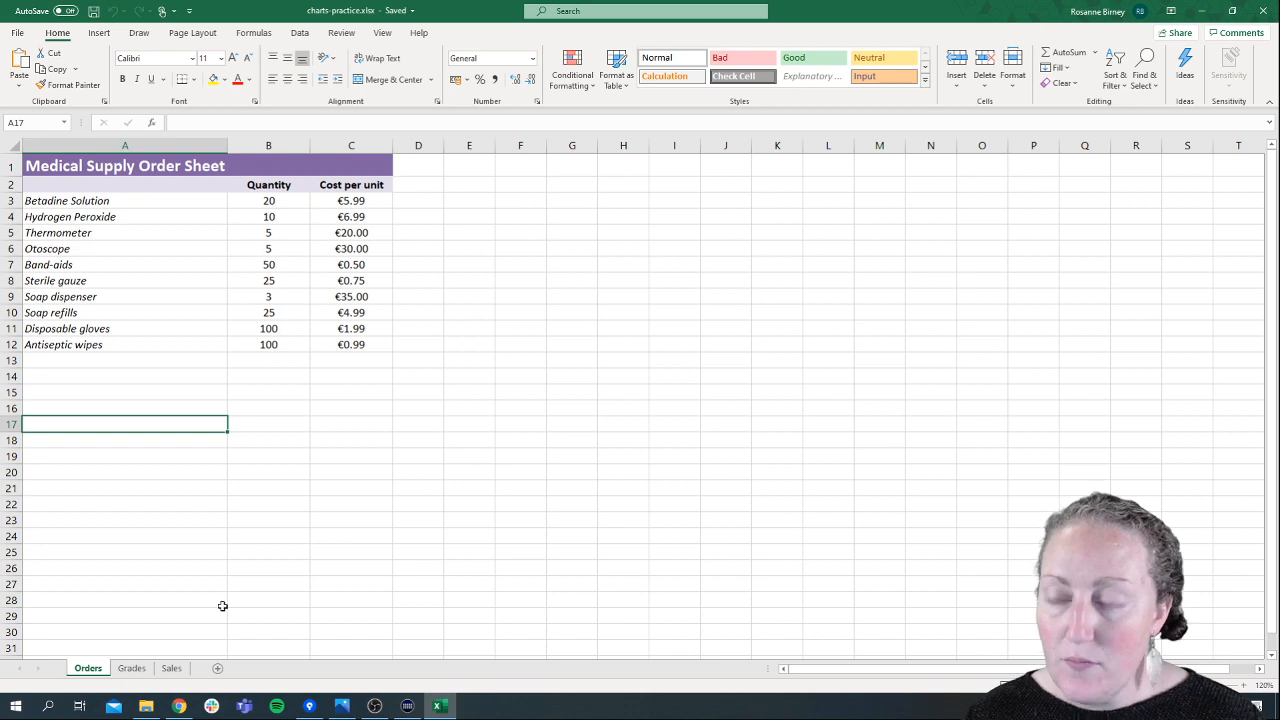
{"action": "left_click", "coordinate": [1246, 685]}
{"action": "left_click", "coordinate": [1246, 685]}
{"action": "left_click", "coordinate": [1246, 685]}
{"action": "left_click", "coordinate": [1246, 685]}
{"action": "left_click", "coordinate": [1246, 685]}
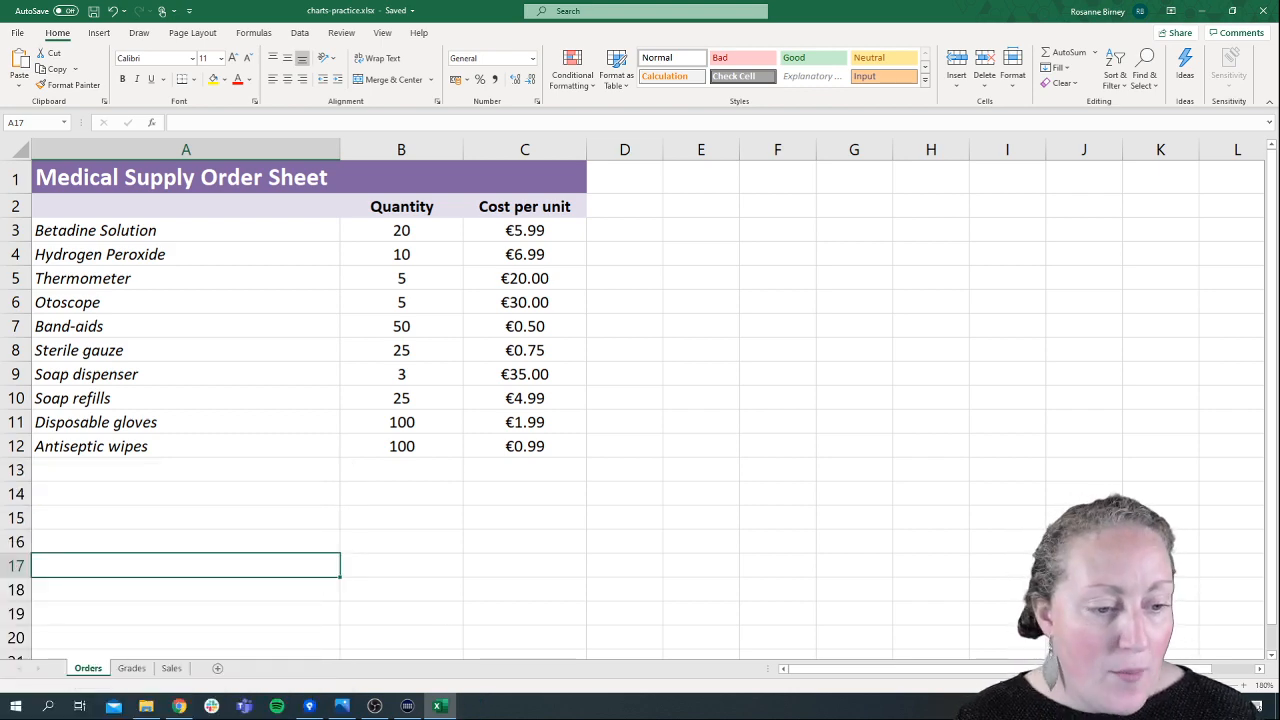
{"action": "left_click", "coordinate": [1247, 686]}
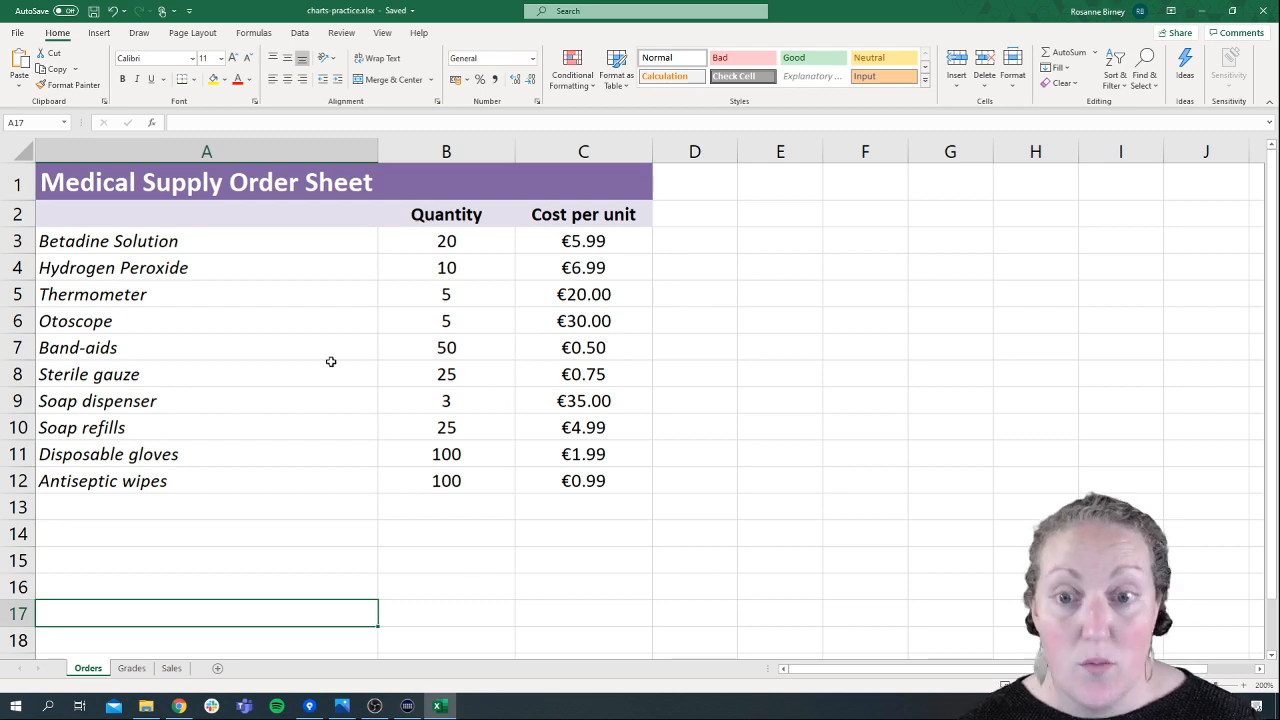
- Arrange the workbook side by side with the excel-cursors.png image in Photos, with the workbook wide enough to show column C
{"action": "left_click_drag", "start_coordinate": [837, 12], "coordinate": [2, 56]}
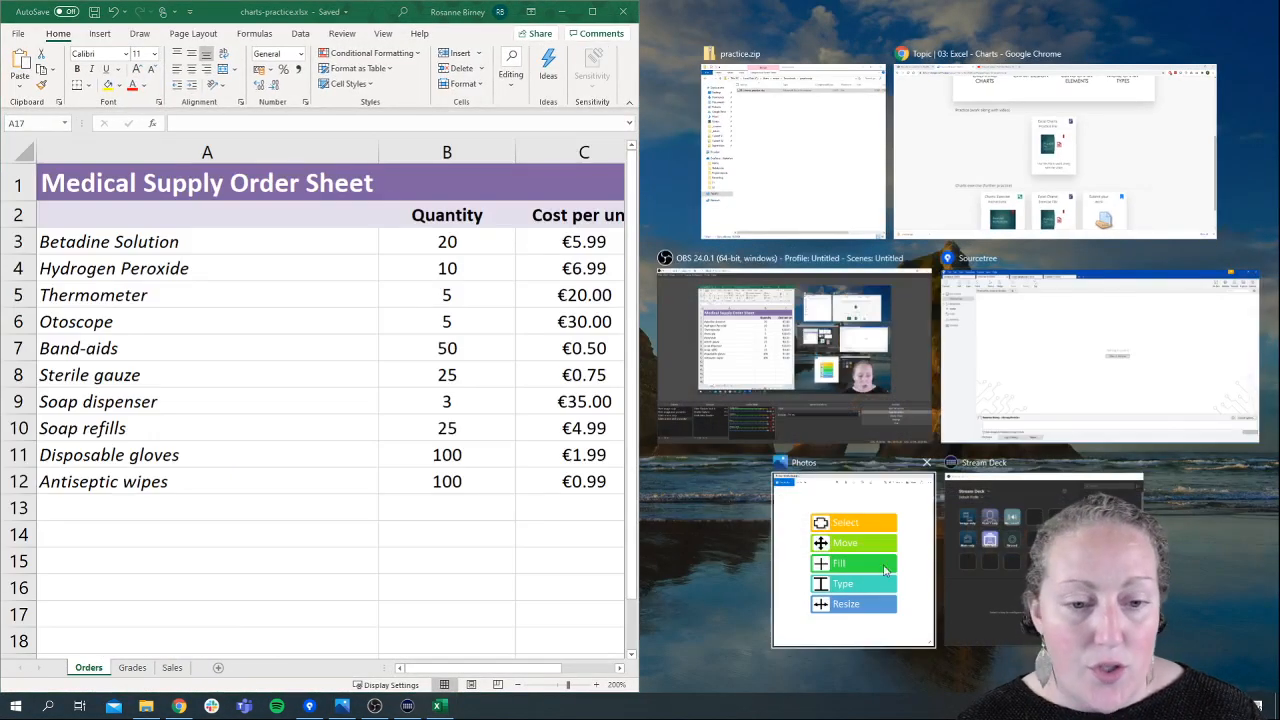
{"action": "left_click", "coordinate": [880, 570]}
{"action": "left_click_drag", "start_coordinate": [635, 309], "coordinate": [707, 317]}
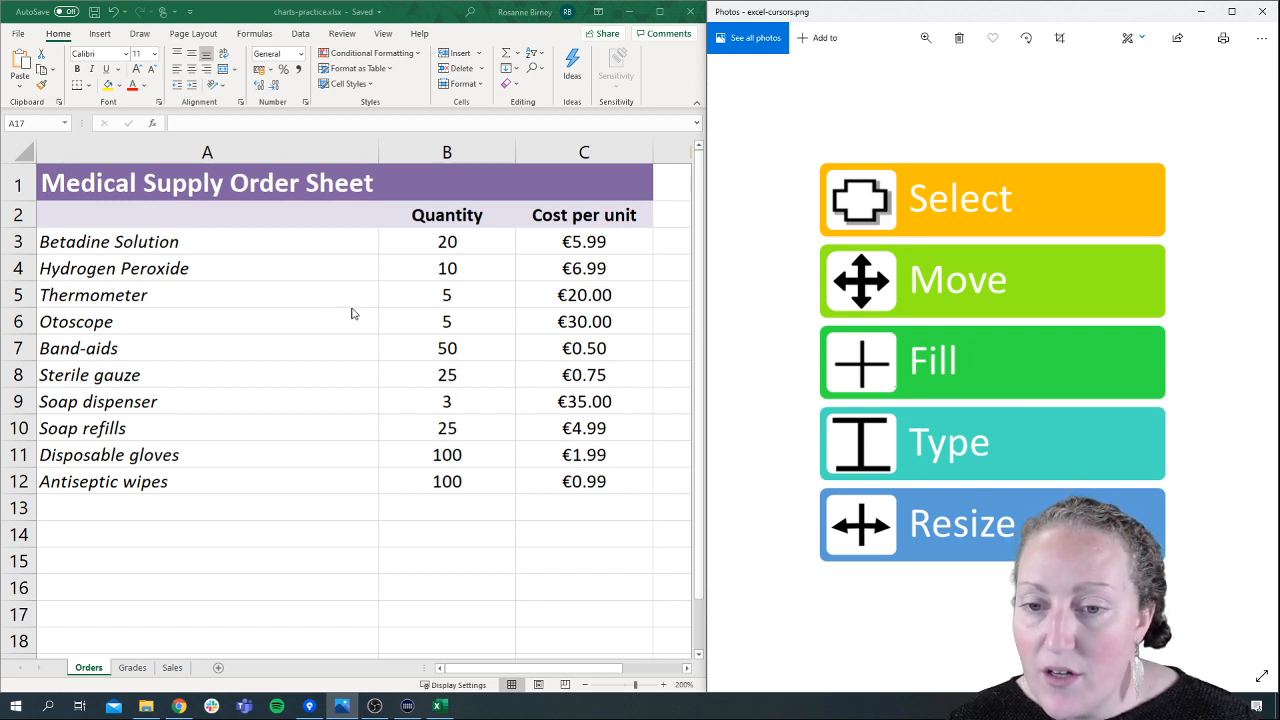
- Select the supply names from Betadine Solution to Antiseptic wipes in A3:A12
{"action": "left_click", "coordinate": [288, 298]}
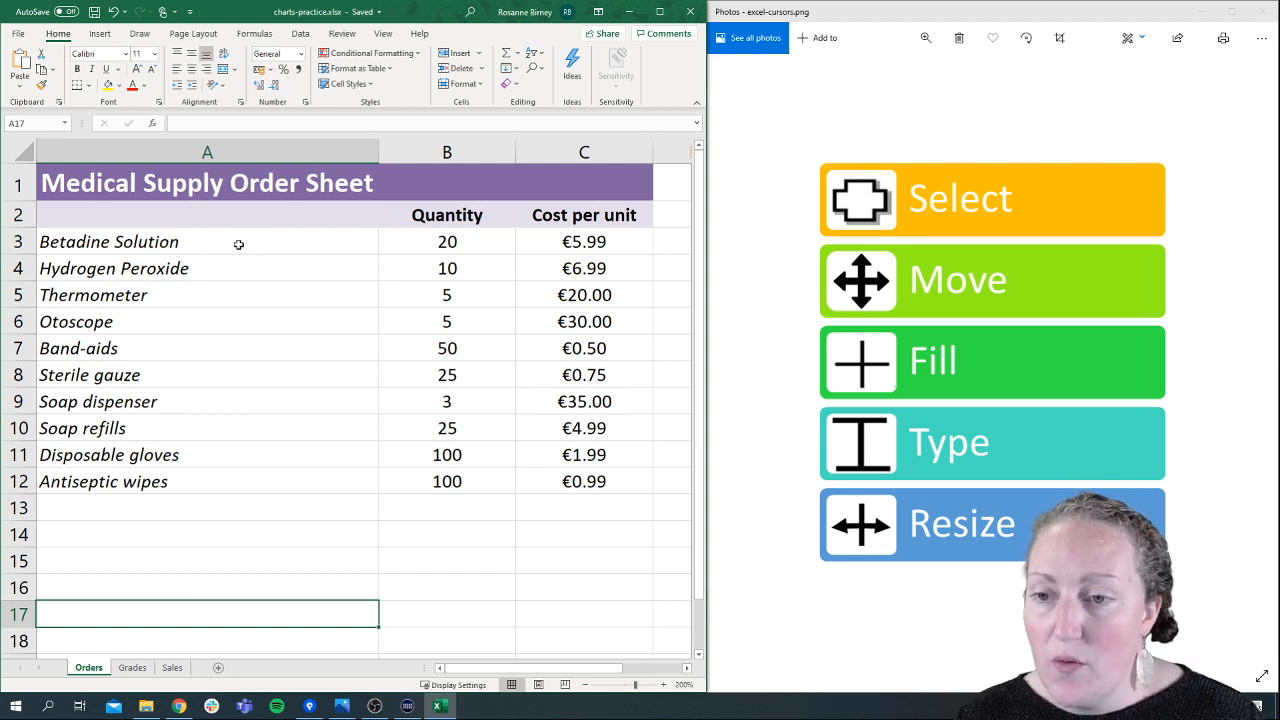
{"action": "left_click", "coordinate": [240, 242]}
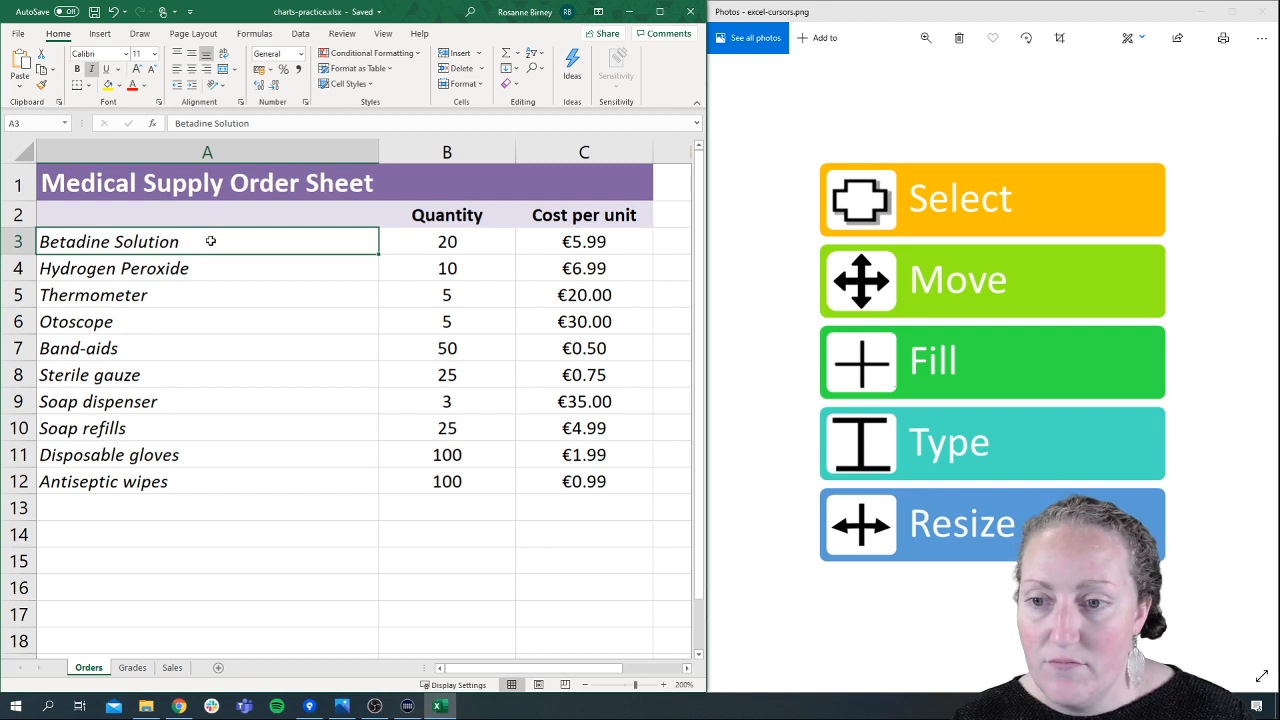
{"action": "left_click_drag", "start_coordinate": [210, 241], "coordinate": [208, 481]}
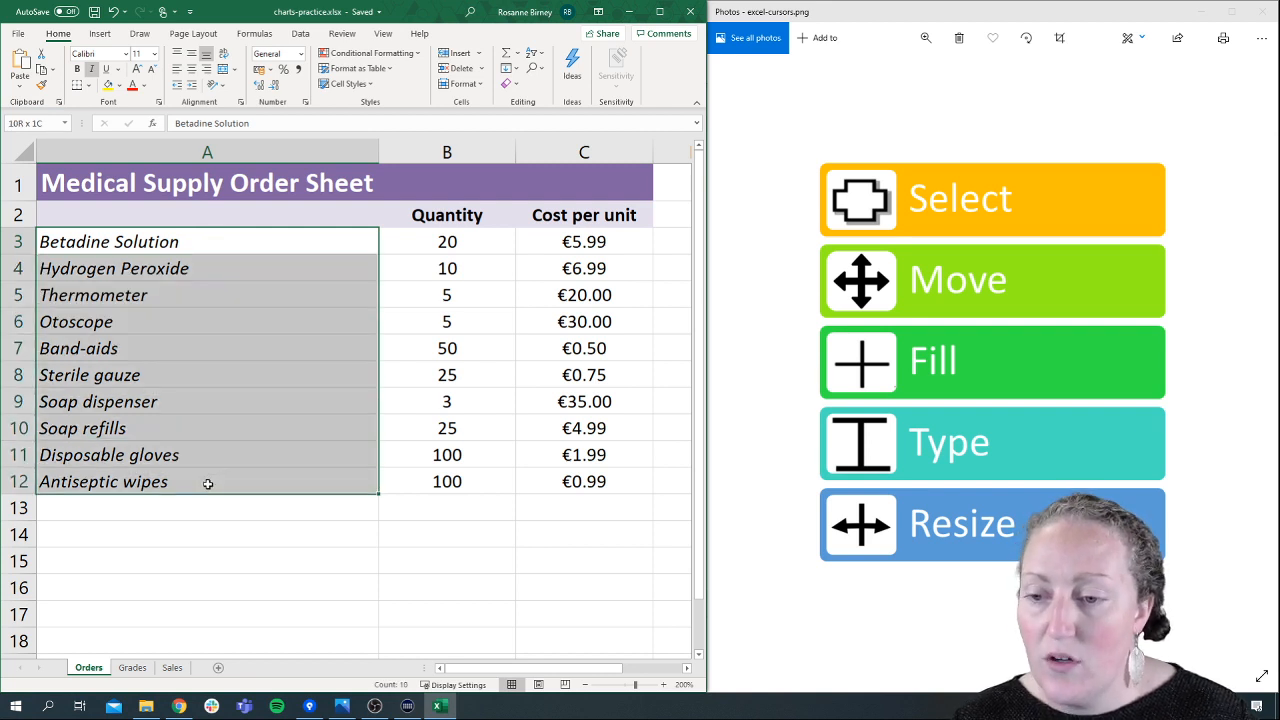
{"action": "left_click_drag", "start_coordinate": [206, 243], "coordinate": [209, 484]}
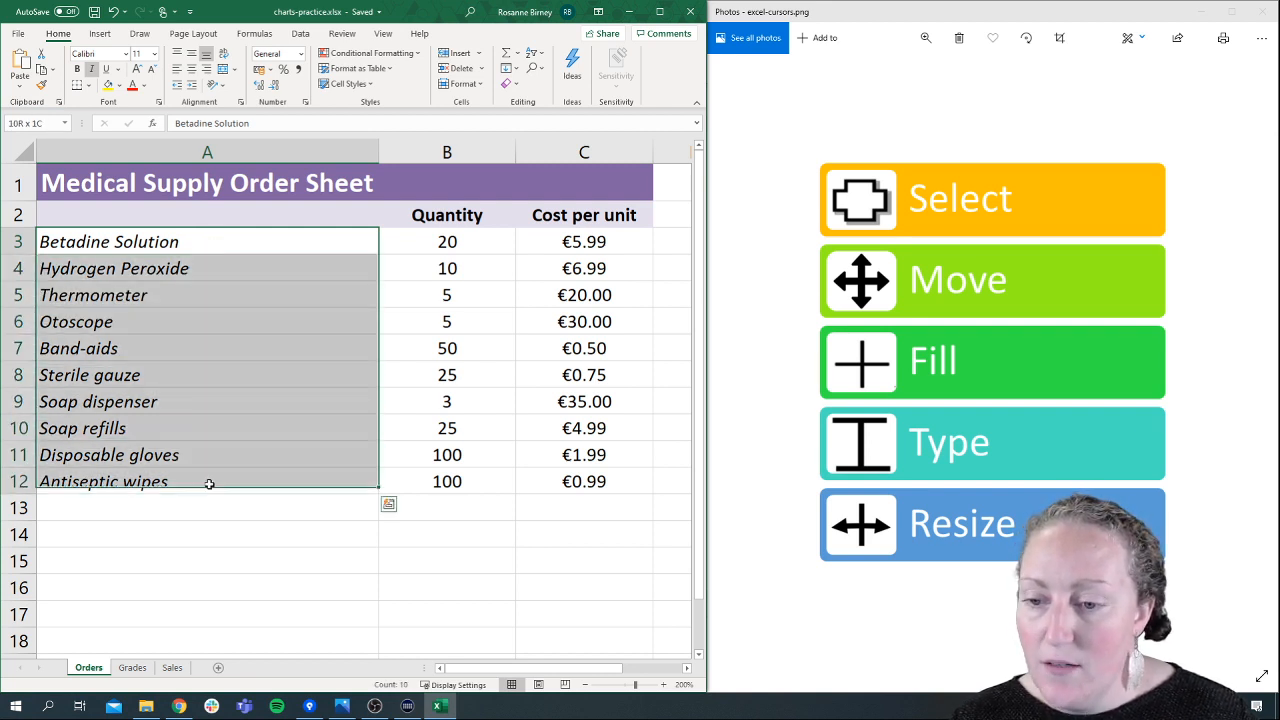
- Move Betadine Solution from cell A3 to A15 and back to A3
{"action": "left_click", "coordinate": [252, 314]}
{"action": "left_click", "coordinate": [231, 238]}
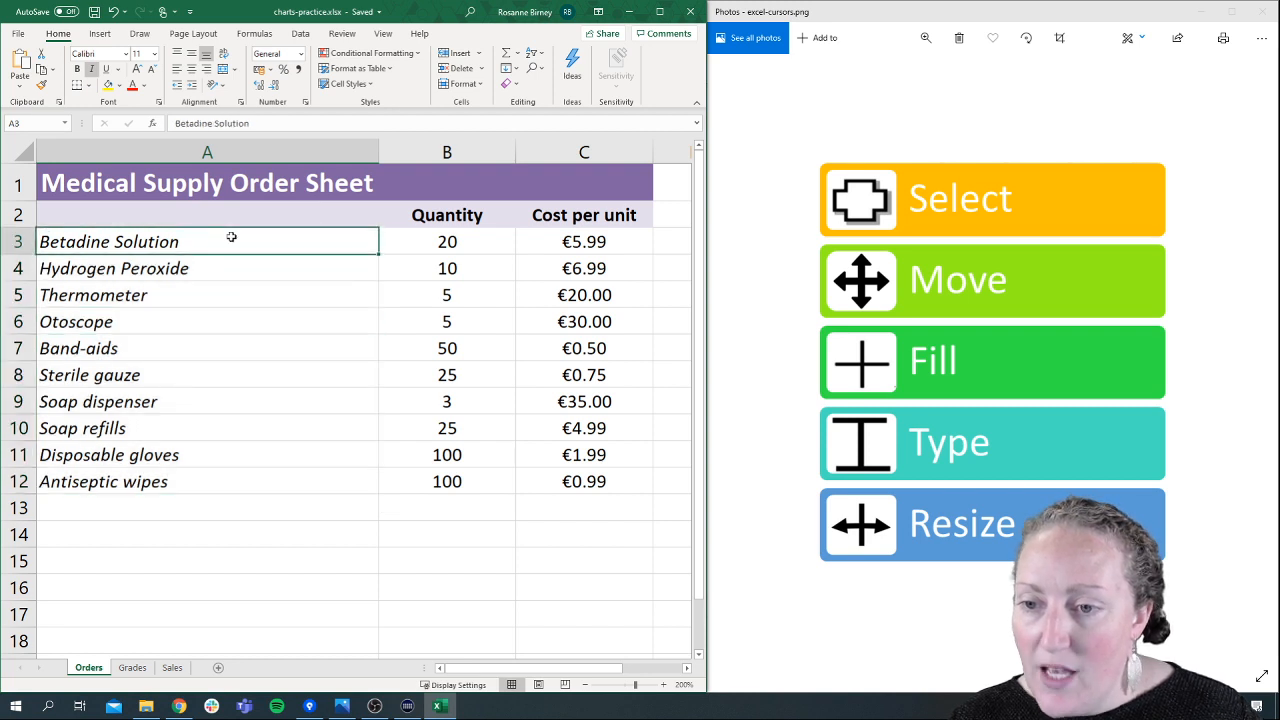
{"action": "left_click_drag", "start_coordinate": [236, 256], "coordinate": [255, 565]}
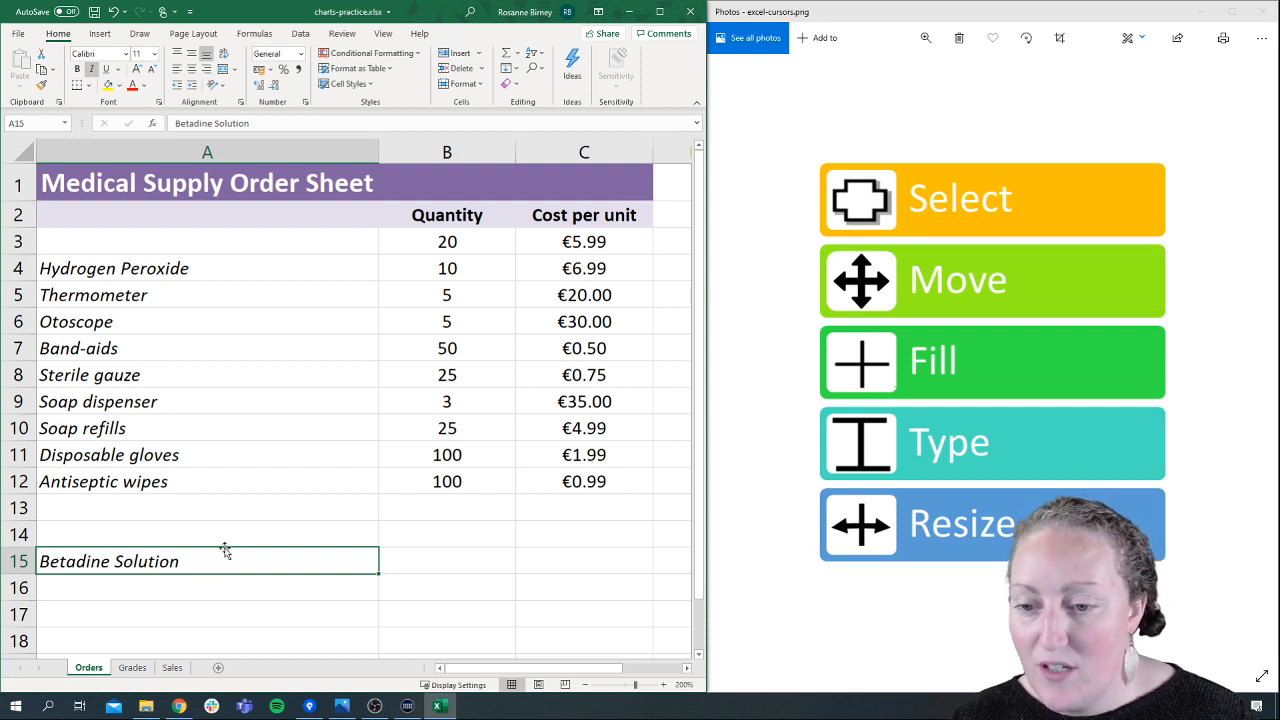
{"action": "left_click_drag", "start_coordinate": [223, 546], "coordinate": [222, 245]}
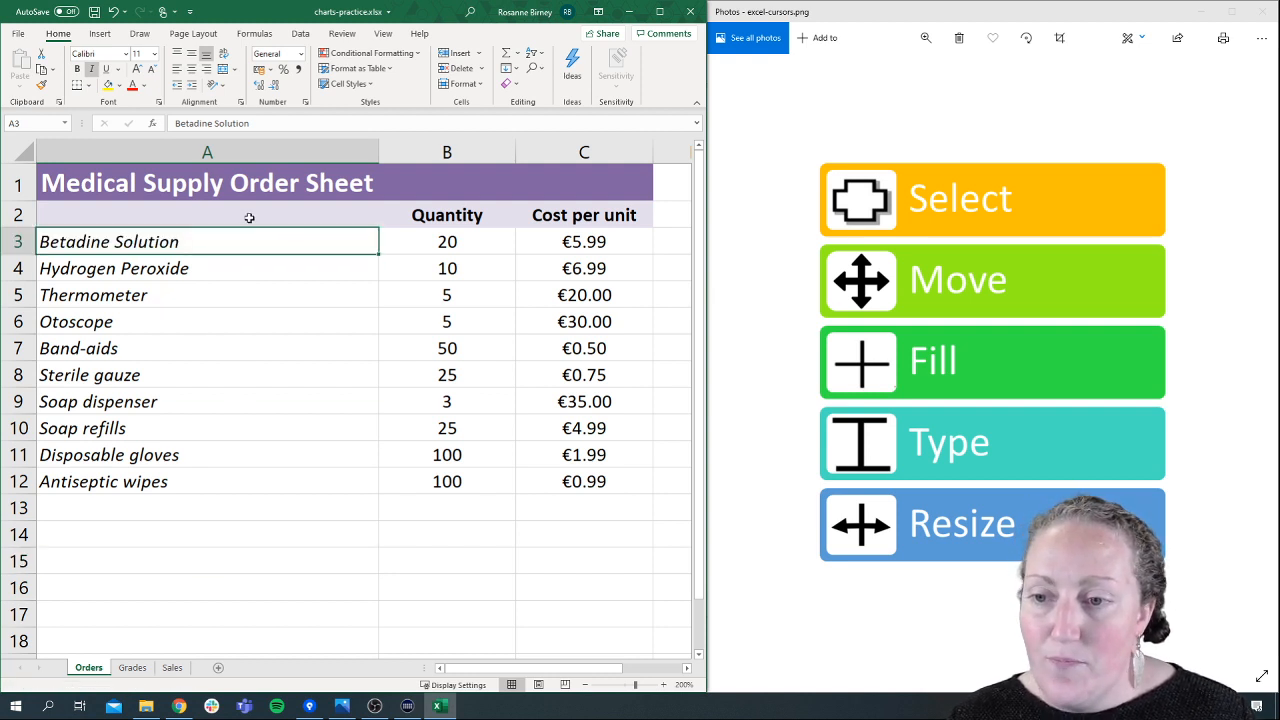
- Fill Betadine Solution from cell A3 down to A14 and undo the fill
{"action": "left_click", "coordinate": [270, 474]}
{"action": "left_click", "coordinate": [366, 251]}
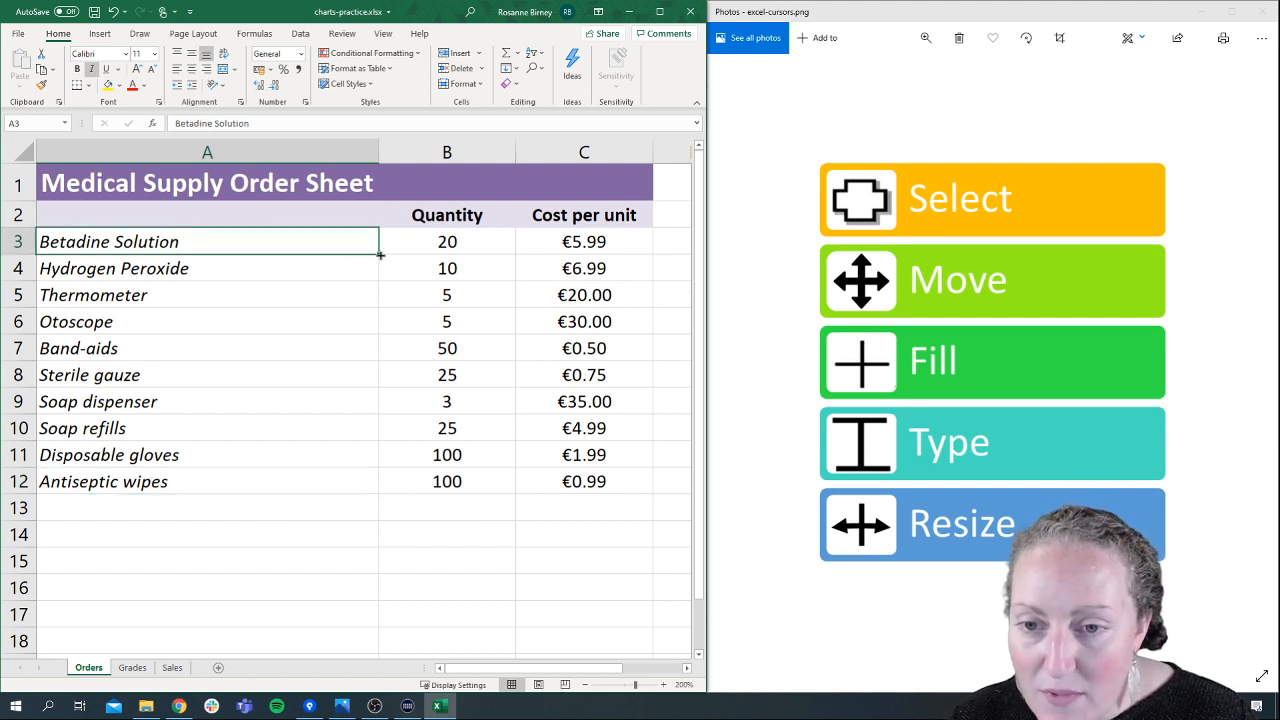
{"action": "left_click_drag", "start_coordinate": [378, 253], "coordinate": [348, 548]}
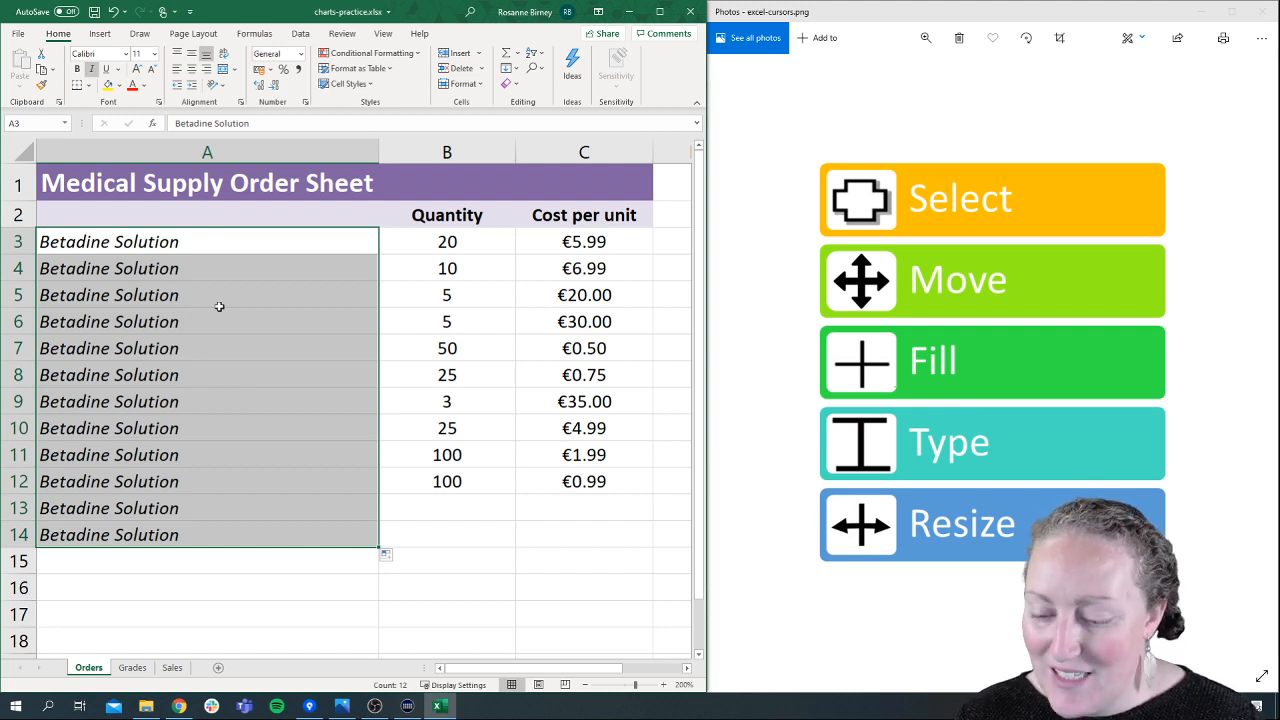
{"action": "key", "text": "ctrl+z"}
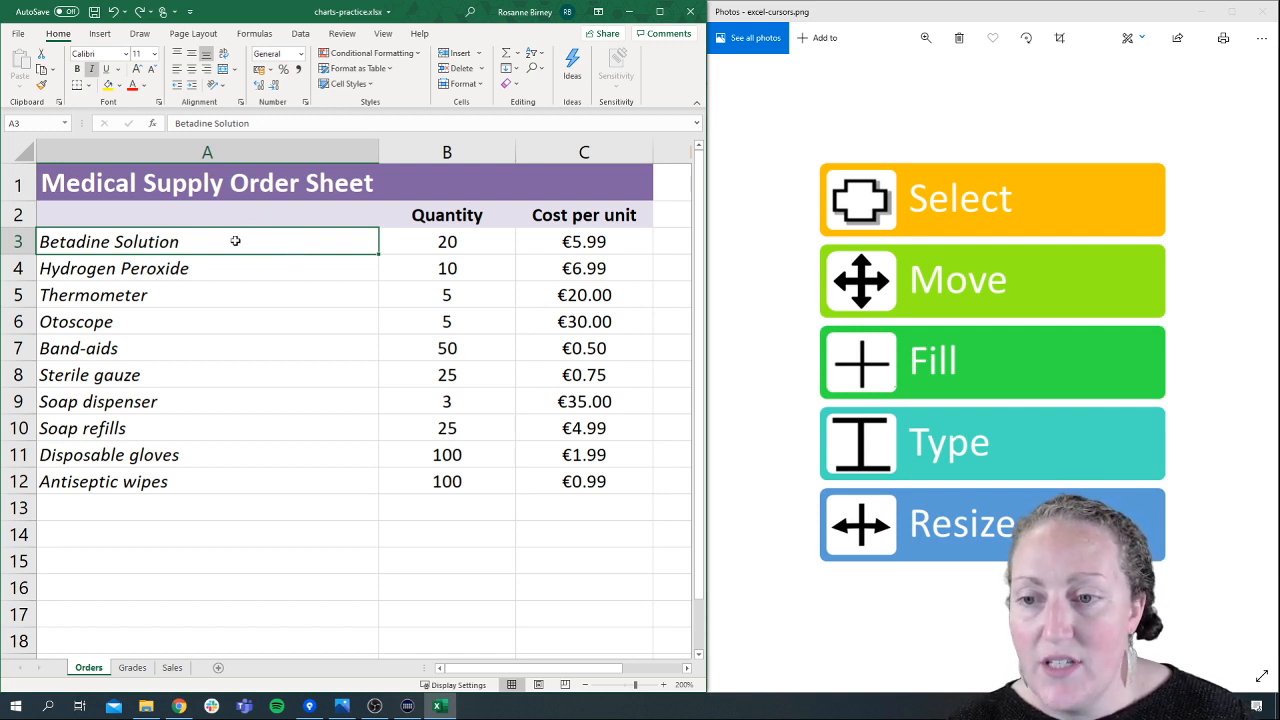
- Select the range A3:A12 and return the selection to cell A3 alone
{"action": "left_click_drag", "start_coordinate": [235, 241], "coordinate": [226, 482]}
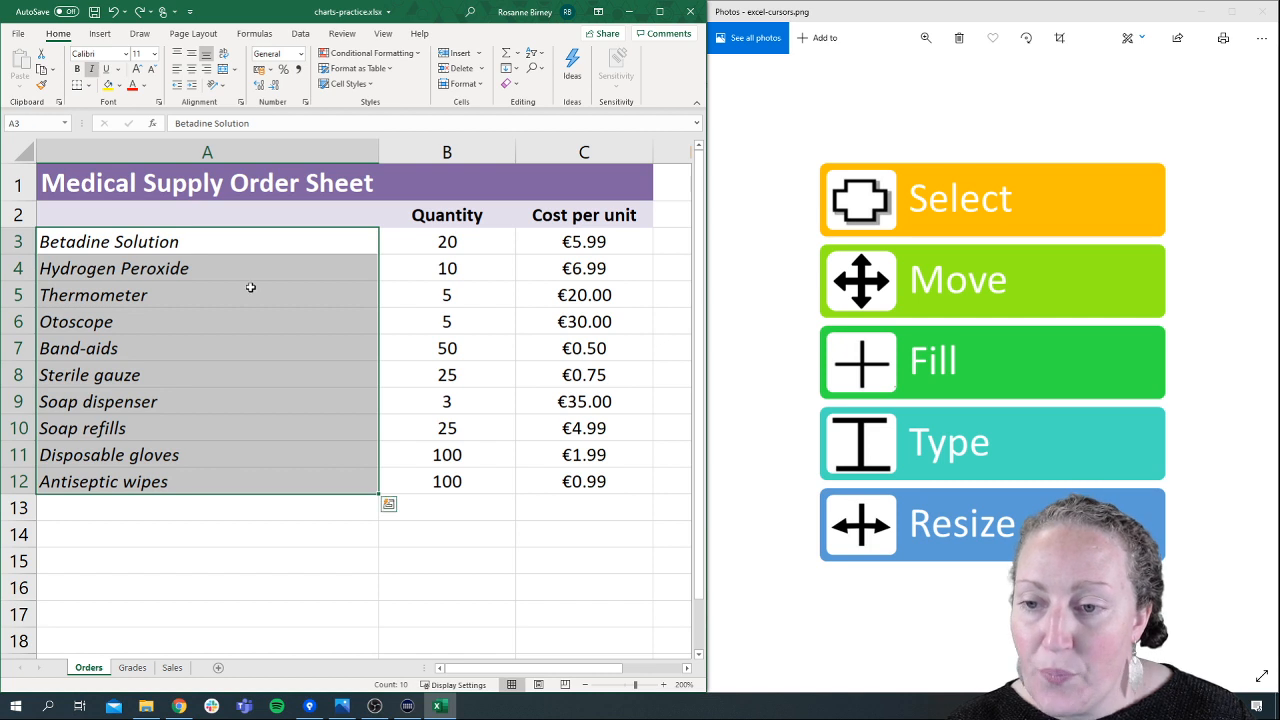
{"action": "left_click", "coordinate": [250, 287]}
{"action": "left_click", "coordinate": [260, 242]}
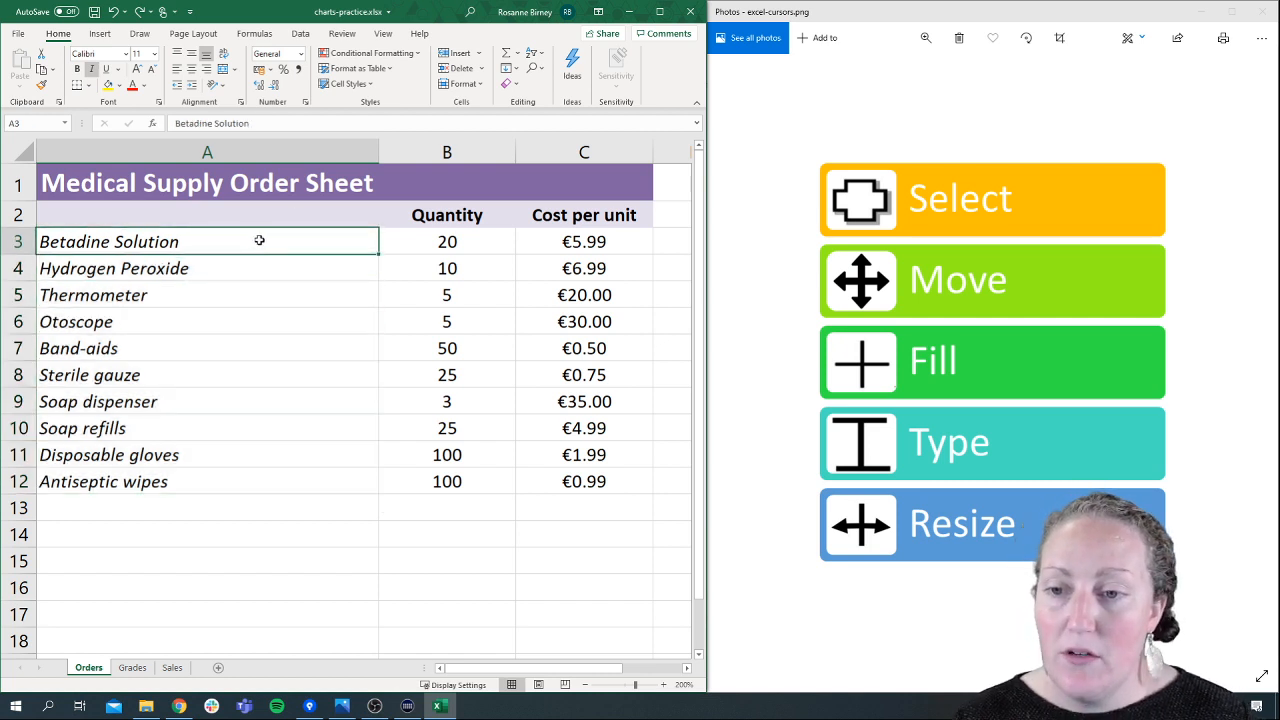
- Move Betadine Solution from cell A3 to A14 and back to A3
{"action": "left_click_drag", "start_coordinate": [259, 241], "coordinate": [253, 483]}
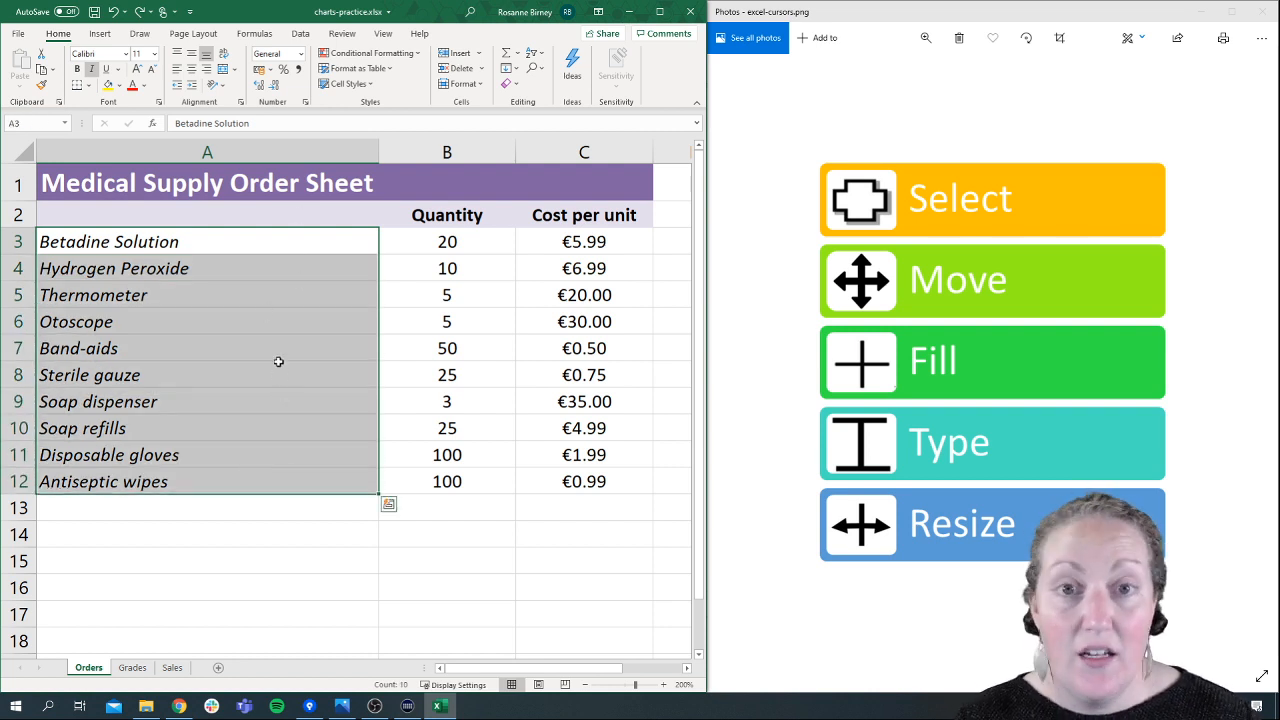
{"action": "left_click", "coordinate": [273, 243]}
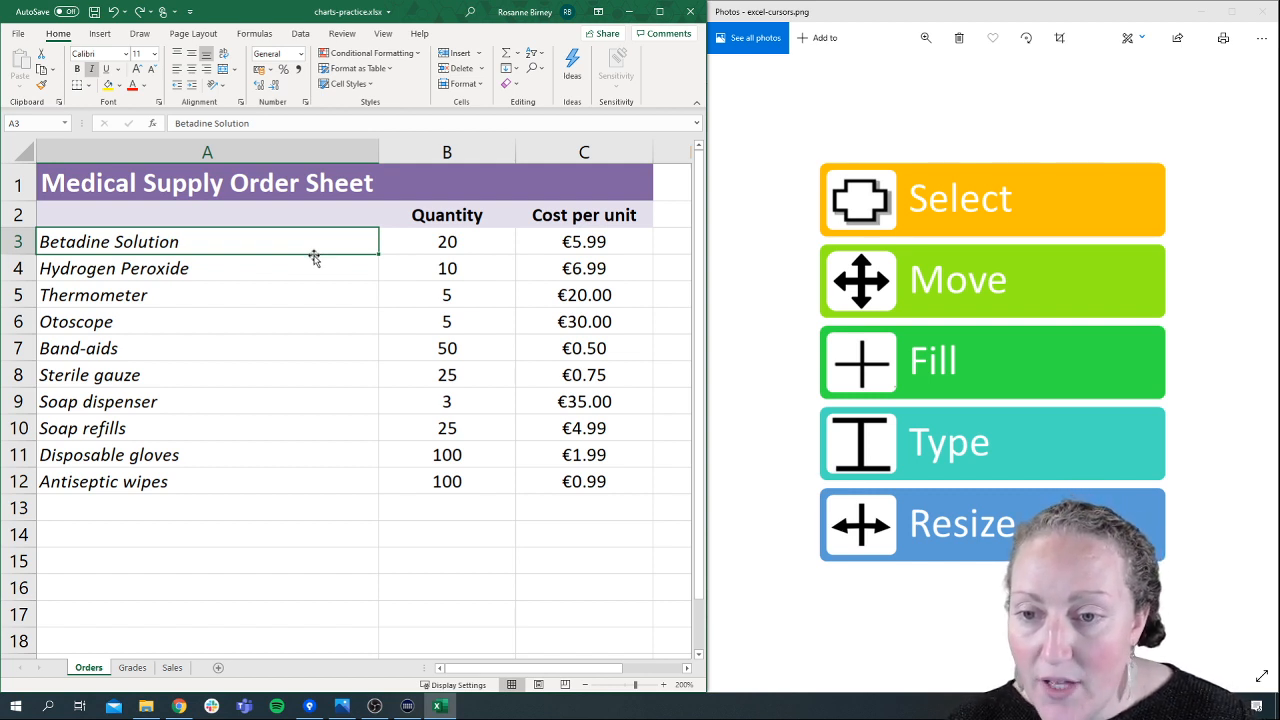
{"action": "left_click_drag", "start_coordinate": [313, 266], "coordinate": [313, 540]}
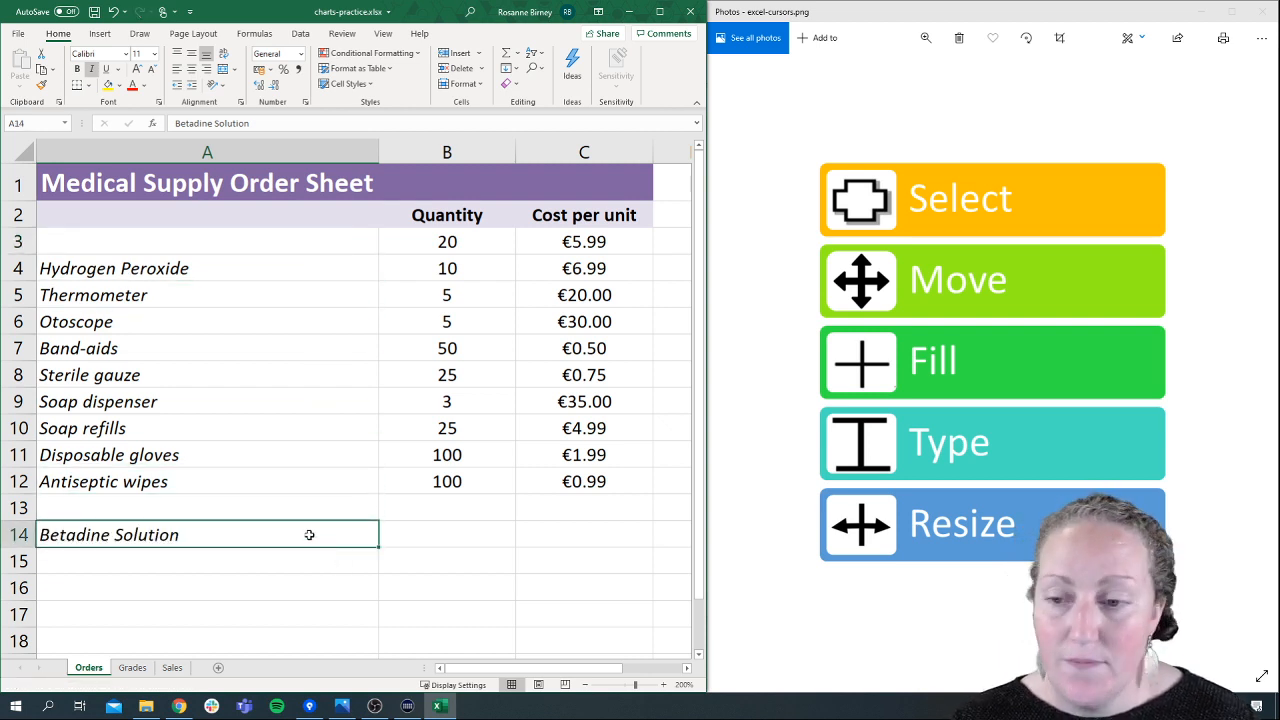
{"action": "left_click_drag", "start_coordinate": [259, 521], "coordinate": [273, 475]}
- Move the supply names in A3:A12 down so they start at A12, and undo the move
{"action": "left_click", "coordinate": [270, 288]}
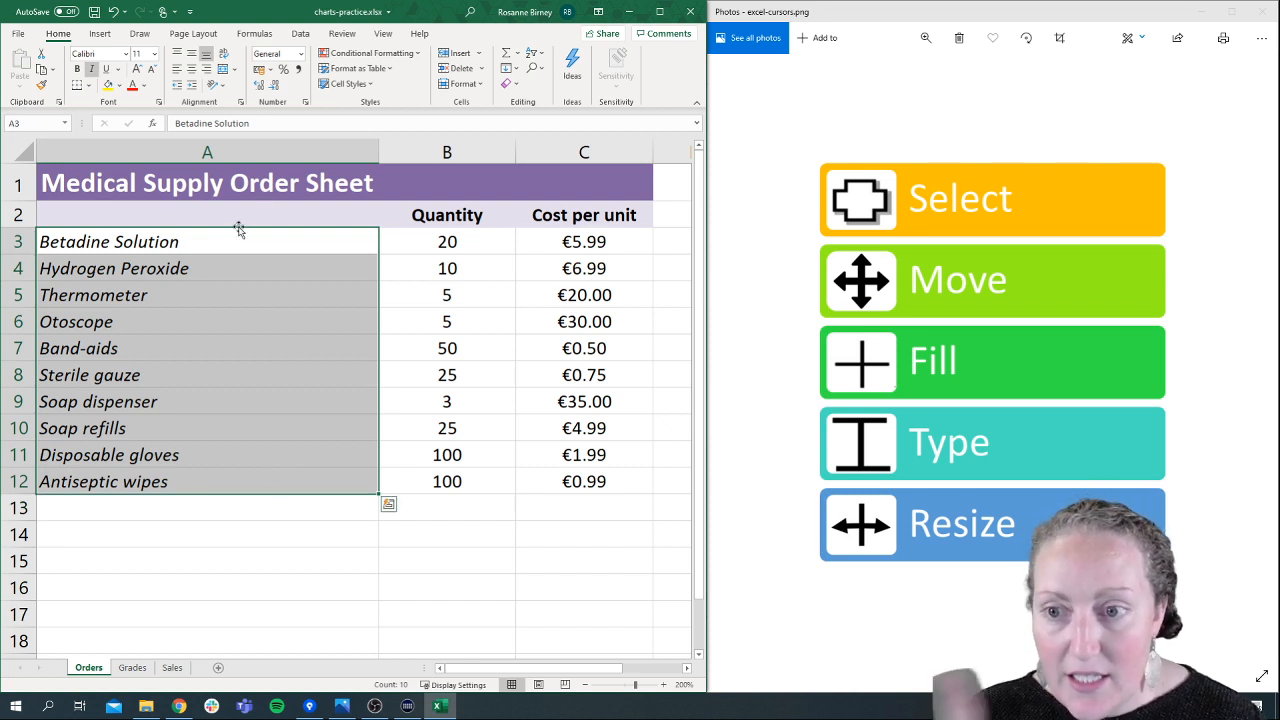
{"action": "left_click_drag", "start_coordinate": [240, 234], "coordinate": [225, 491]}
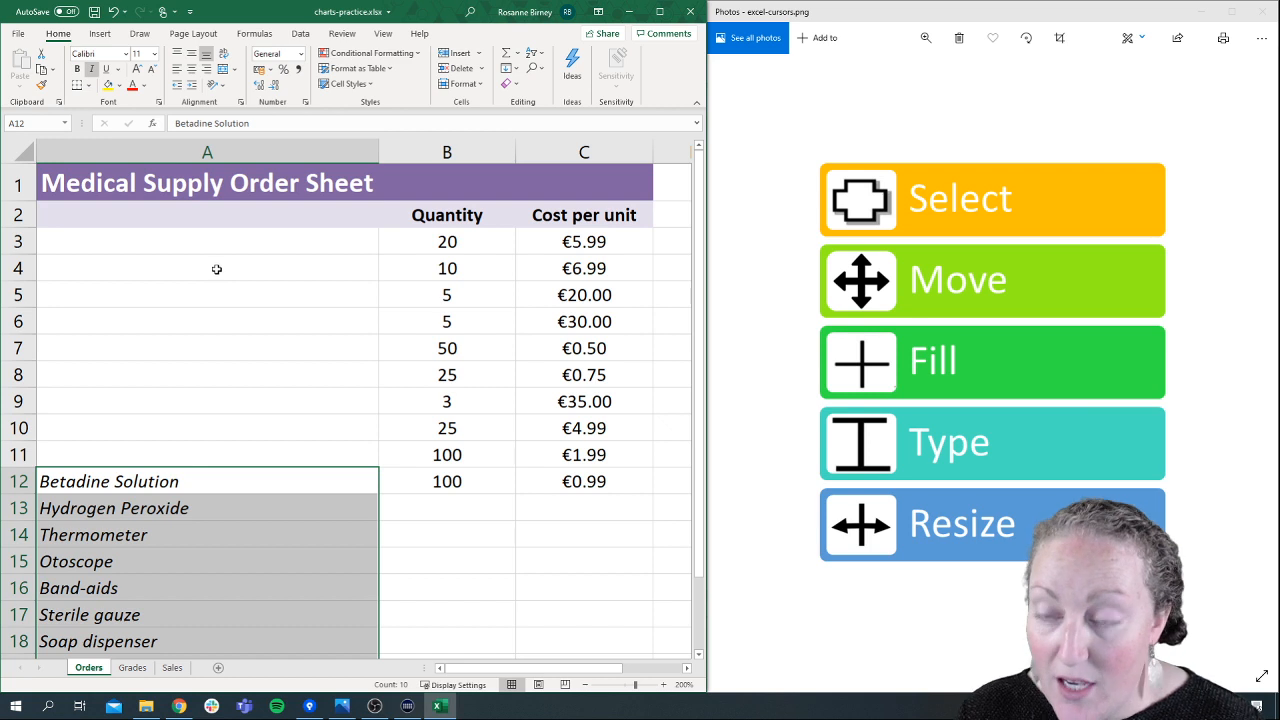
{"action": "key", "text": "ctrl+z"}
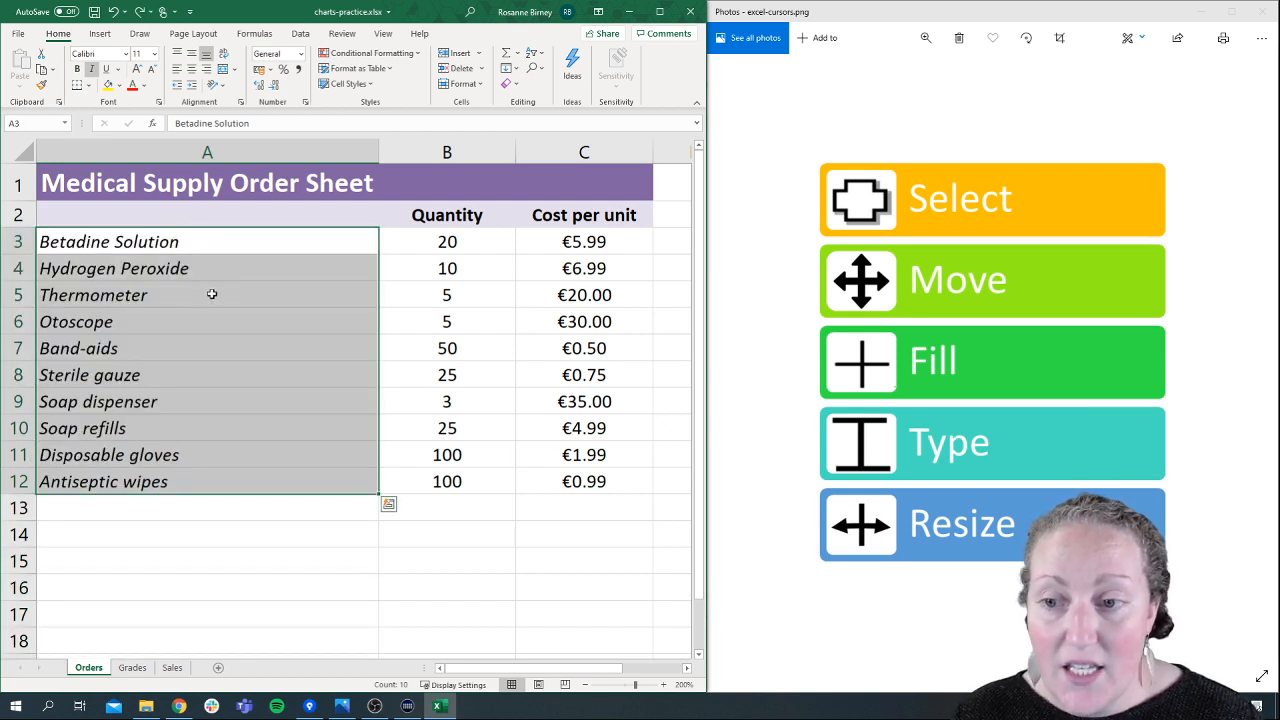
{"action": "left_click", "coordinate": [209, 291]}
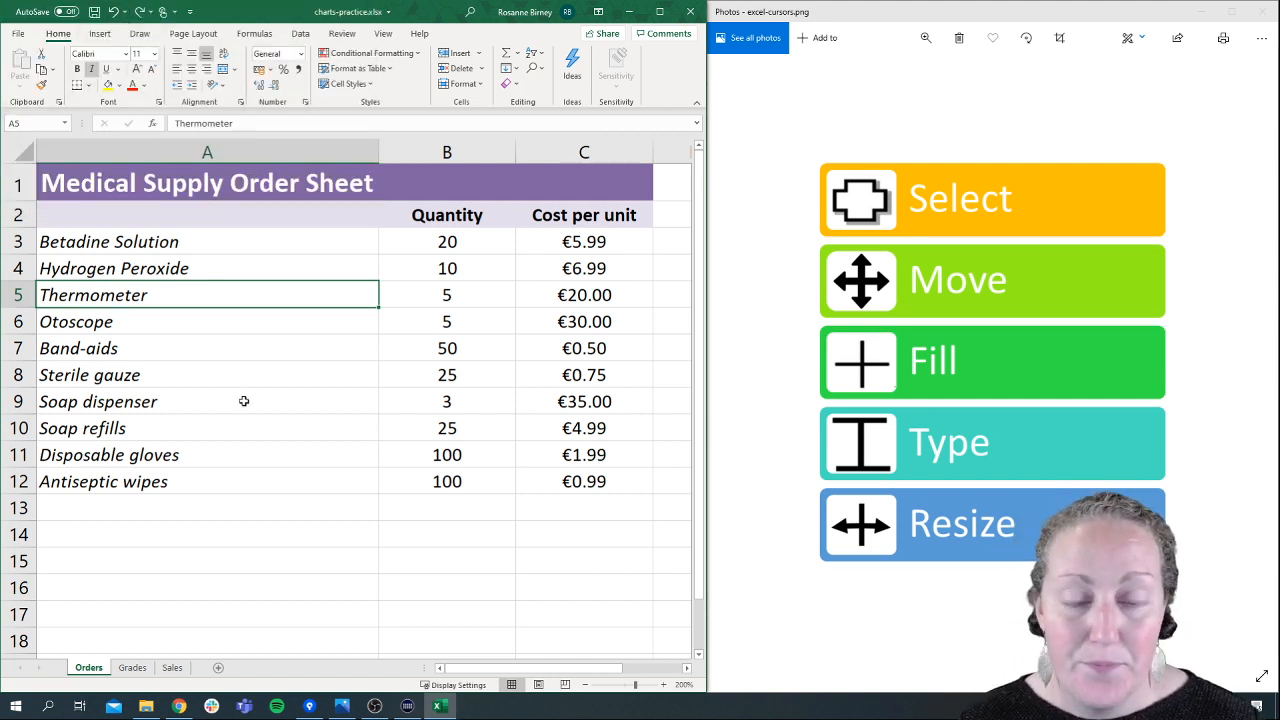
- Fill Betadine Solution from cell A3 down to A12 and undo the fill
{"action": "left_click", "coordinate": [255, 373]}
{"action": "left_click", "coordinate": [207, 245]}
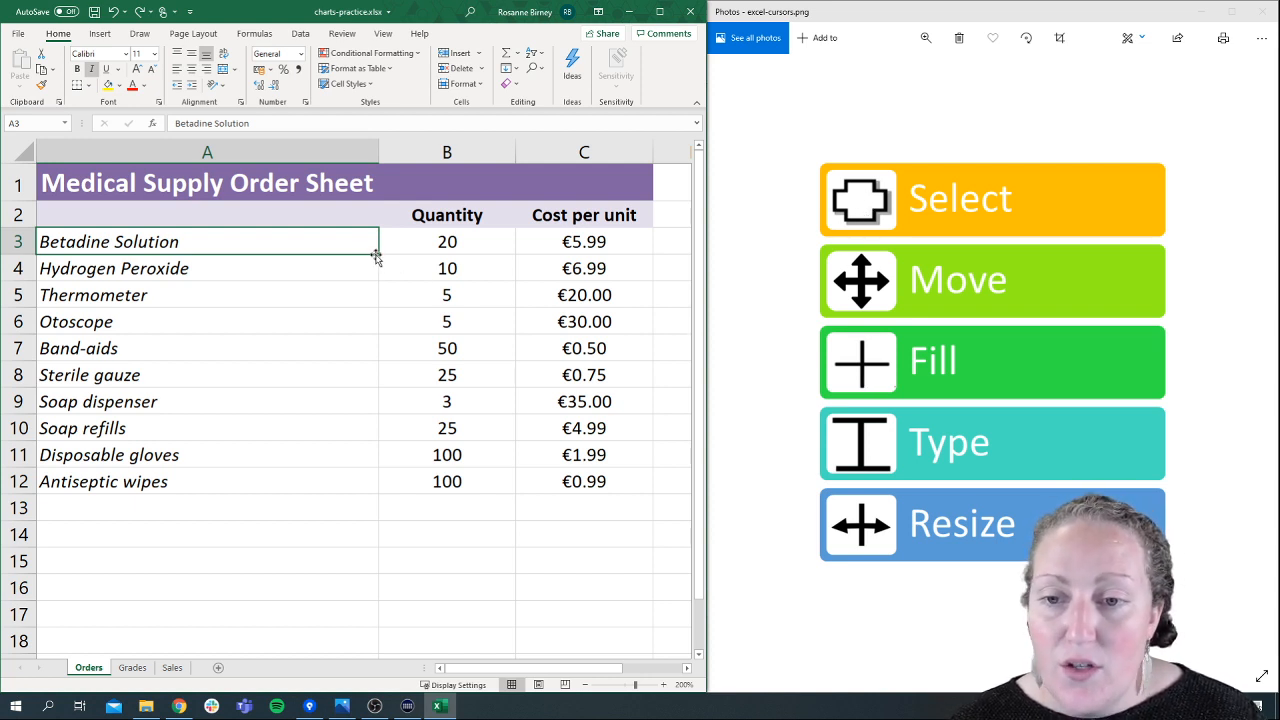
{"action": "left_click_drag", "start_coordinate": [379, 254], "coordinate": [363, 492]}
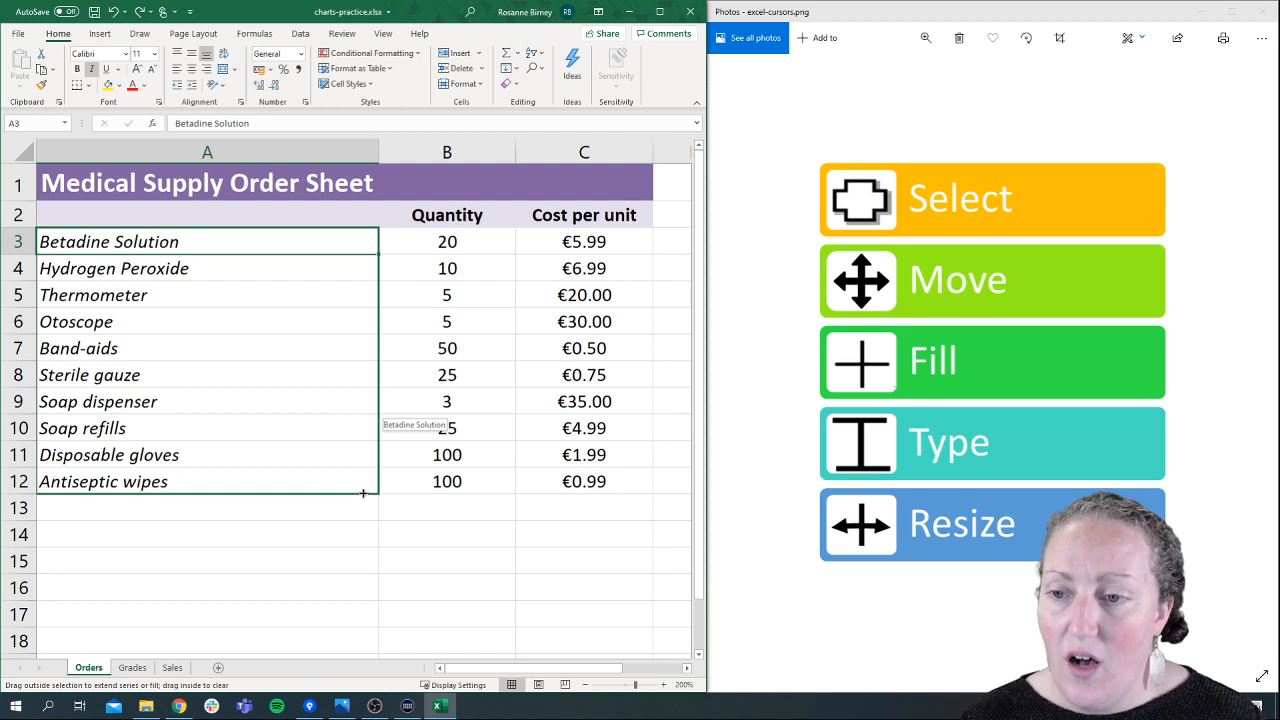
{"action": "left_click_drag", "start_coordinate": [363, 492], "coordinate": [363, 493]}
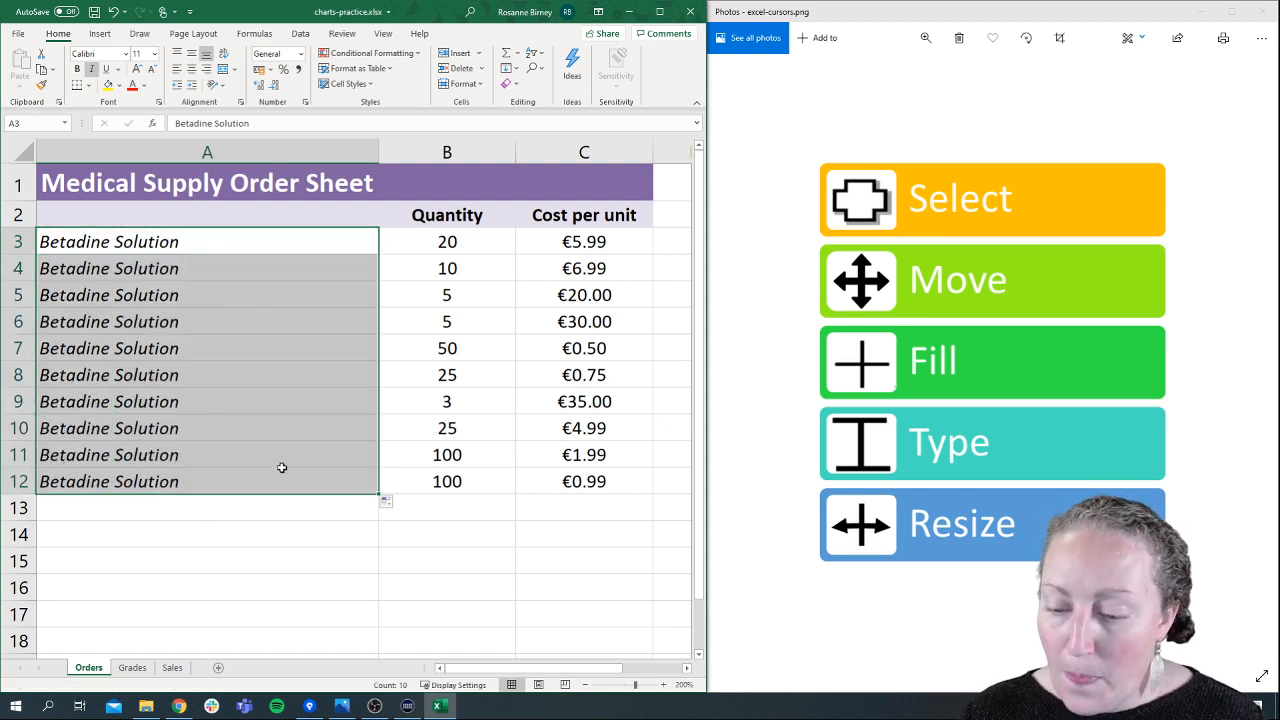
{"action": "key", "text": "ctrl+z"}
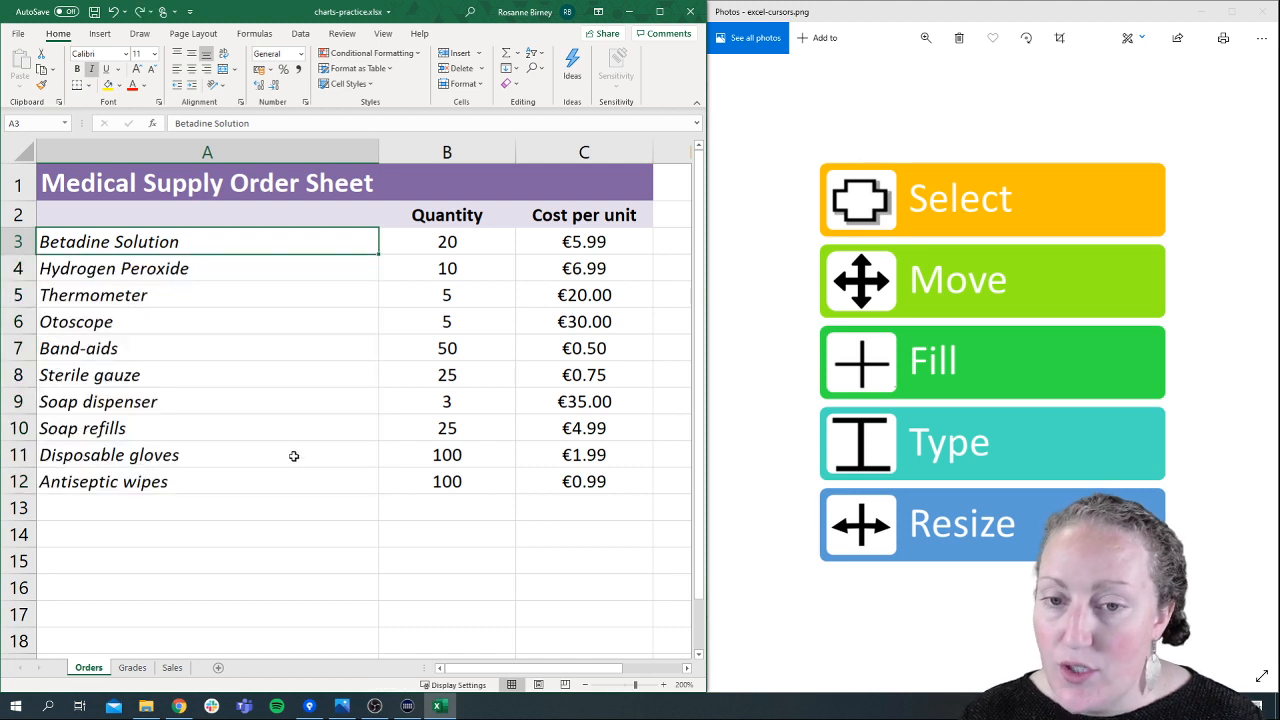
- Set the Betadine Solution quantity in cell B3 to 1
{"action": "left_click", "coordinate": [464, 245]}
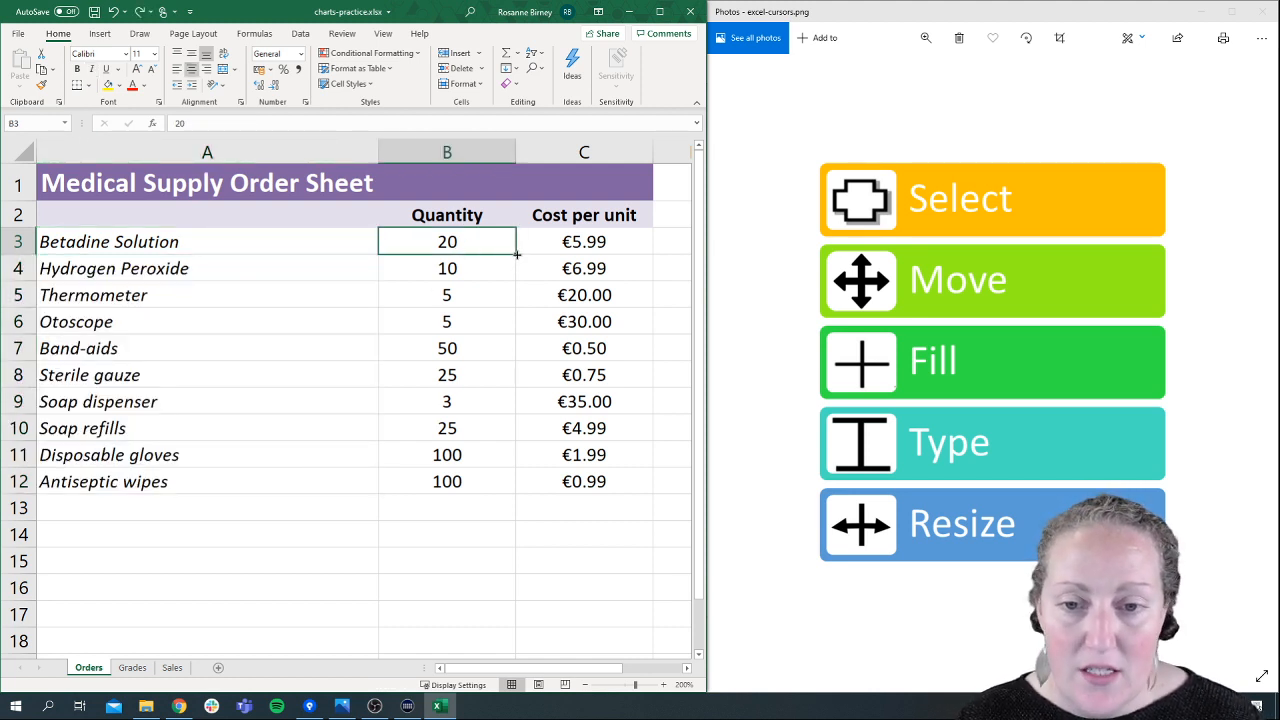
{"action": "mouse_move", "coordinate": [517, 254]}
{"action": "left_mouse_down"}
{"action": "mouse_move", "coordinate": [506, 314]}
{"action": "mouse_move", "coordinate": [511, 257]}
{"action": "left_mouse_up"}
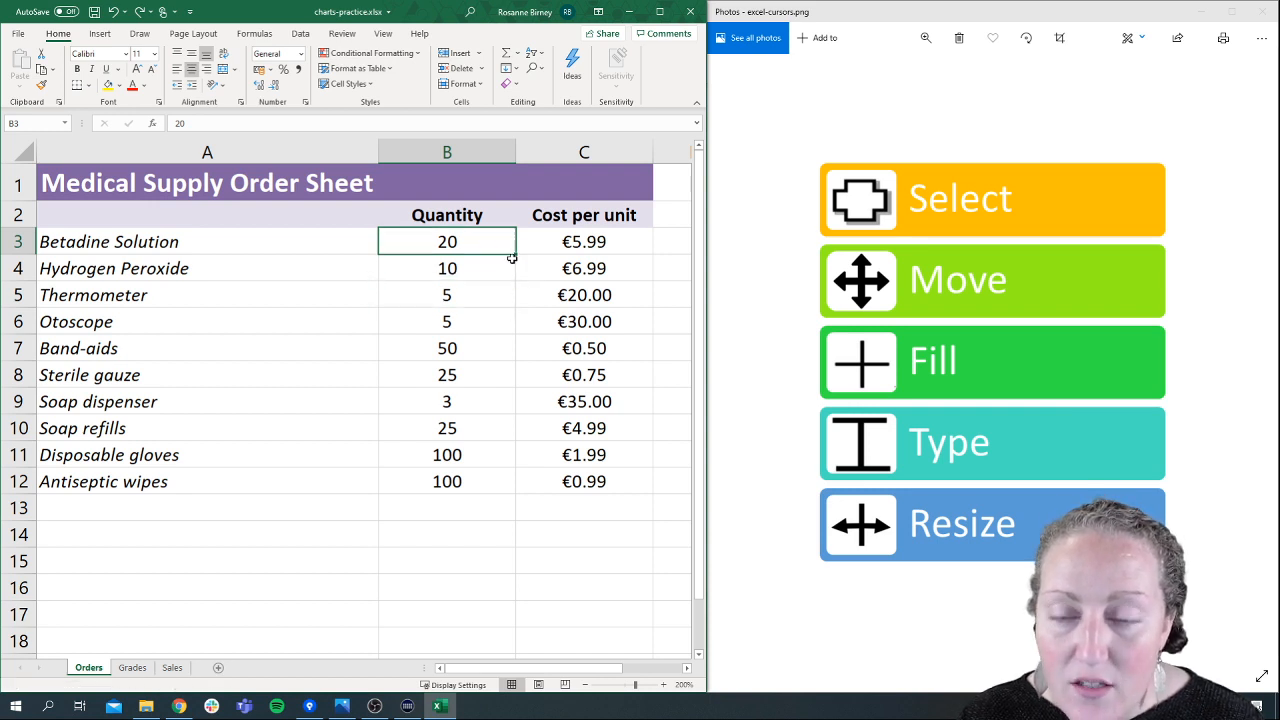
{"action": "double_click", "coordinate": [463, 242]}
{"action": "key", "text": "BackSpace"}
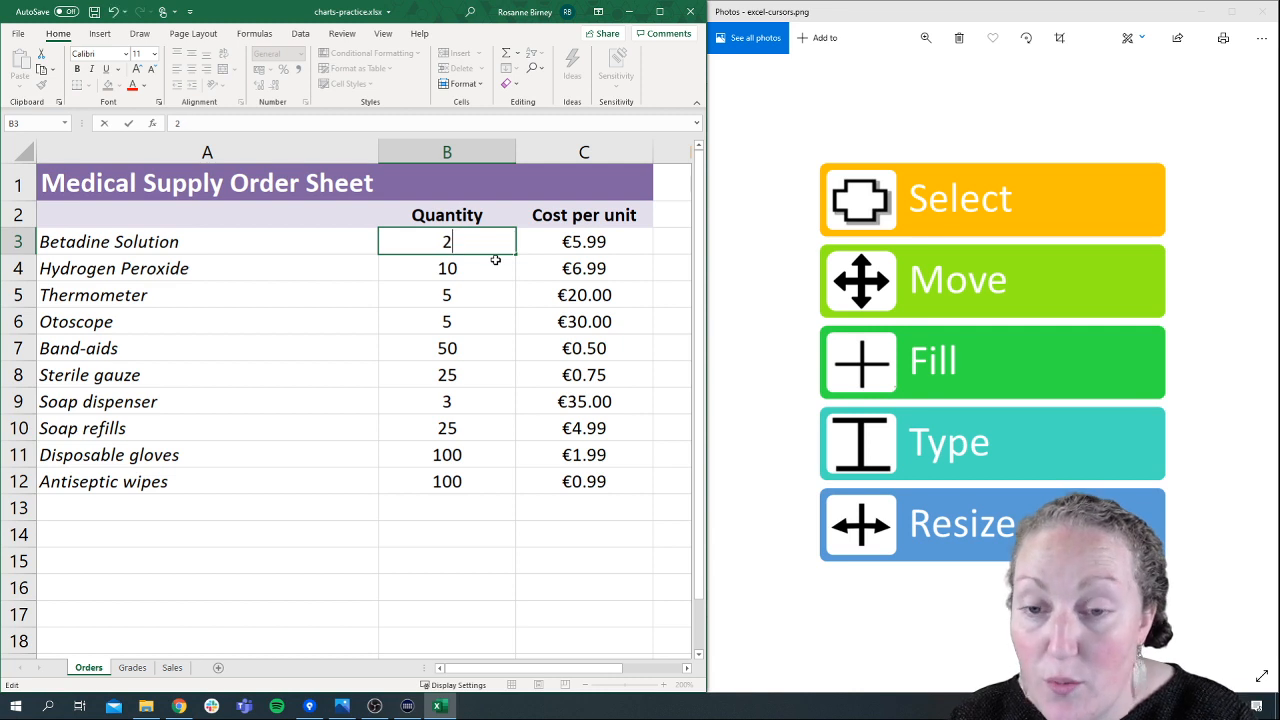
{"action": "key", "text": "BackSpace"}
{"action": "type", "text": "1"}
{"action": "key", "text": "Return"}
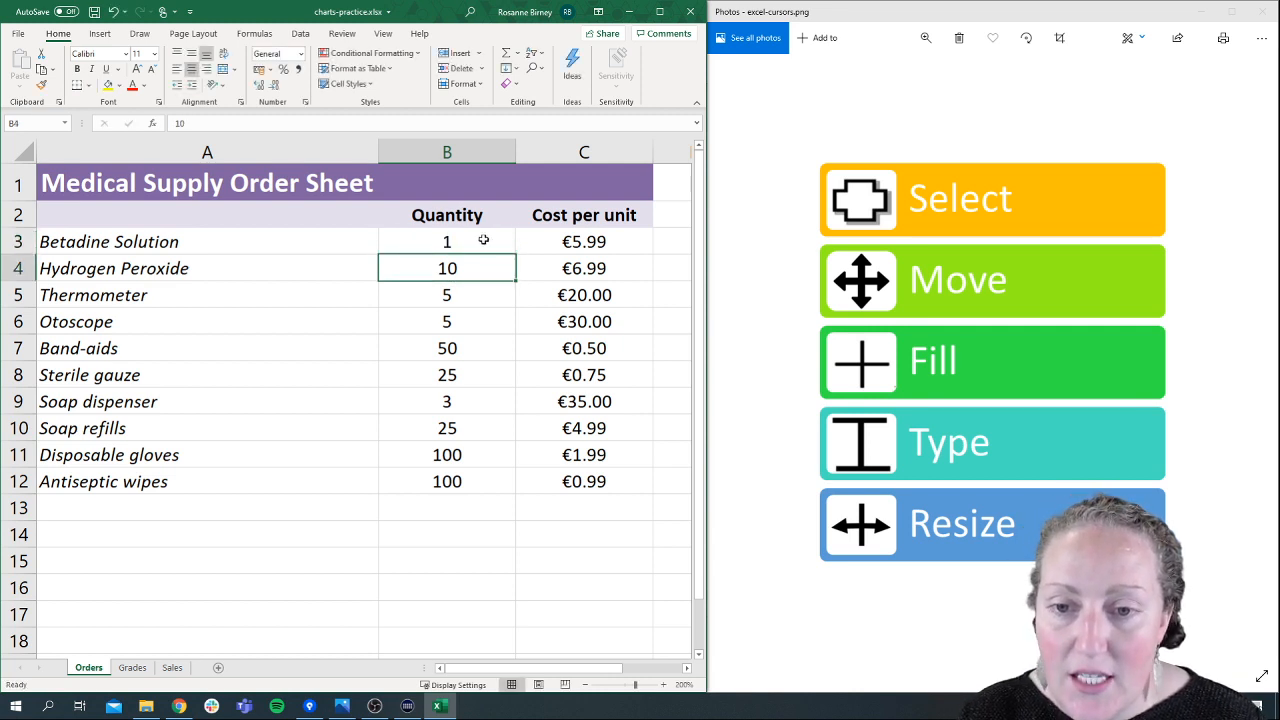
- Set the Hydrogen Peroxide quantity in cell B4 to 2
{"action": "left_click", "coordinate": [483, 240]}
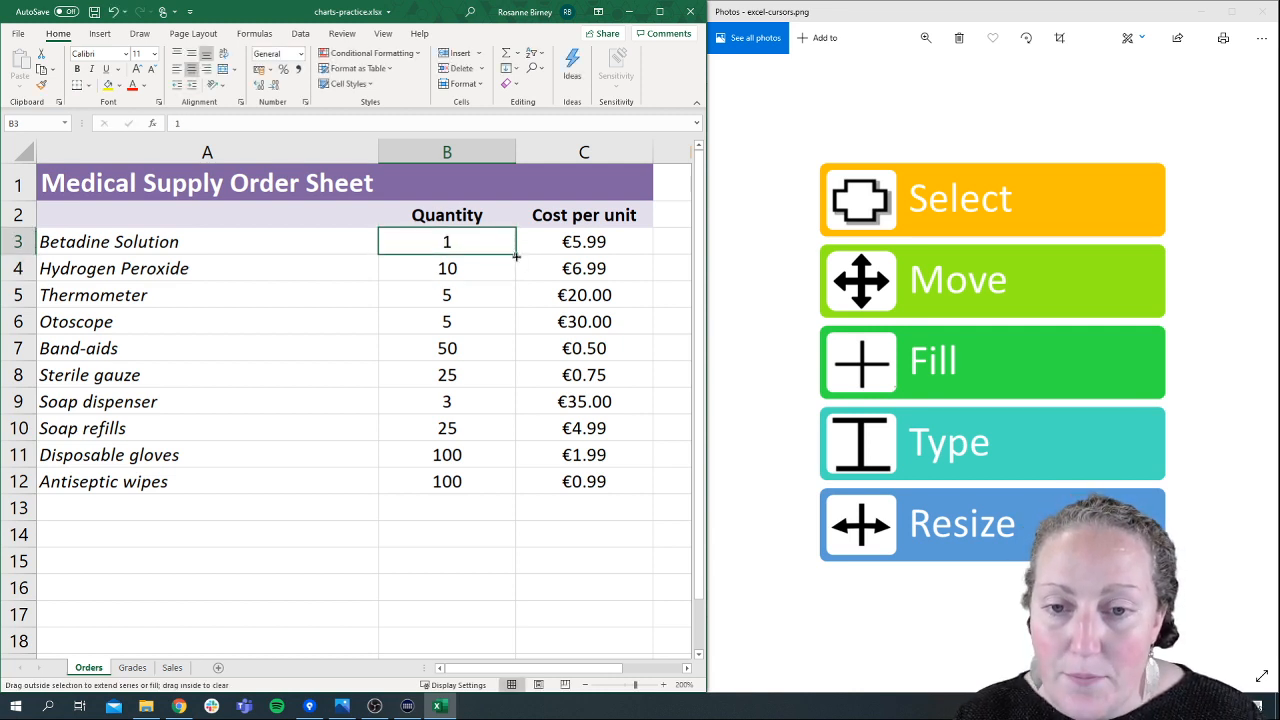
{"action": "mouse_move", "coordinate": [514, 260]}
{"action": "left_mouse_down"}
{"action": "mouse_move", "coordinate": [491, 349]}
{"action": "mouse_move", "coordinate": [491, 258]}
{"action": "left_mouse_up"}
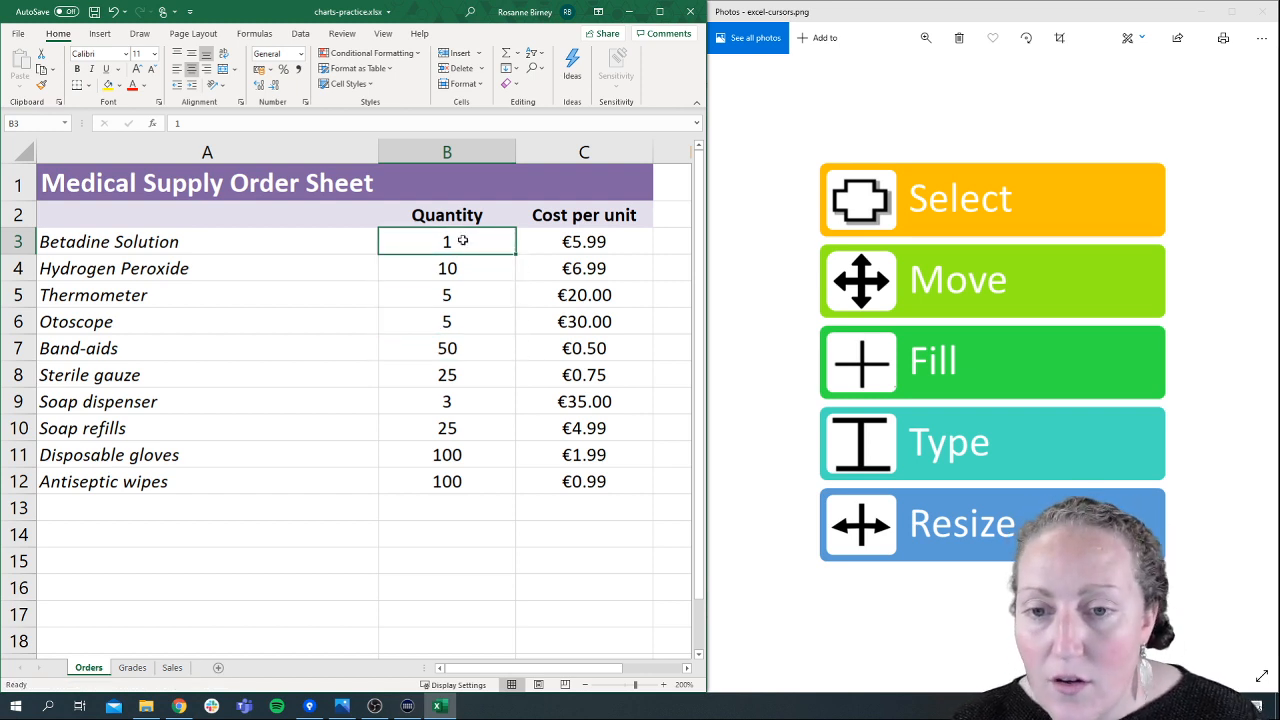
{"action": "left_click", "coordinate": [464, 268]}
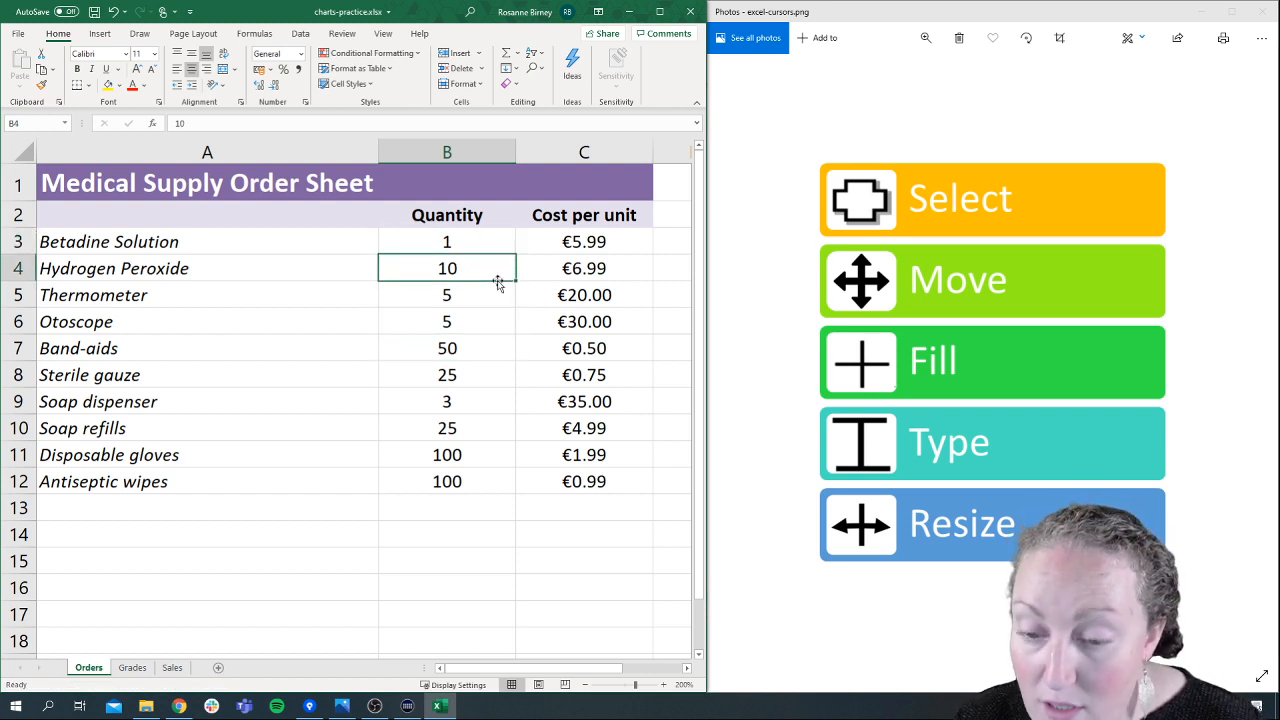
{"action": "type", "text": "2"}
{"action": "key", "text": "Return"}
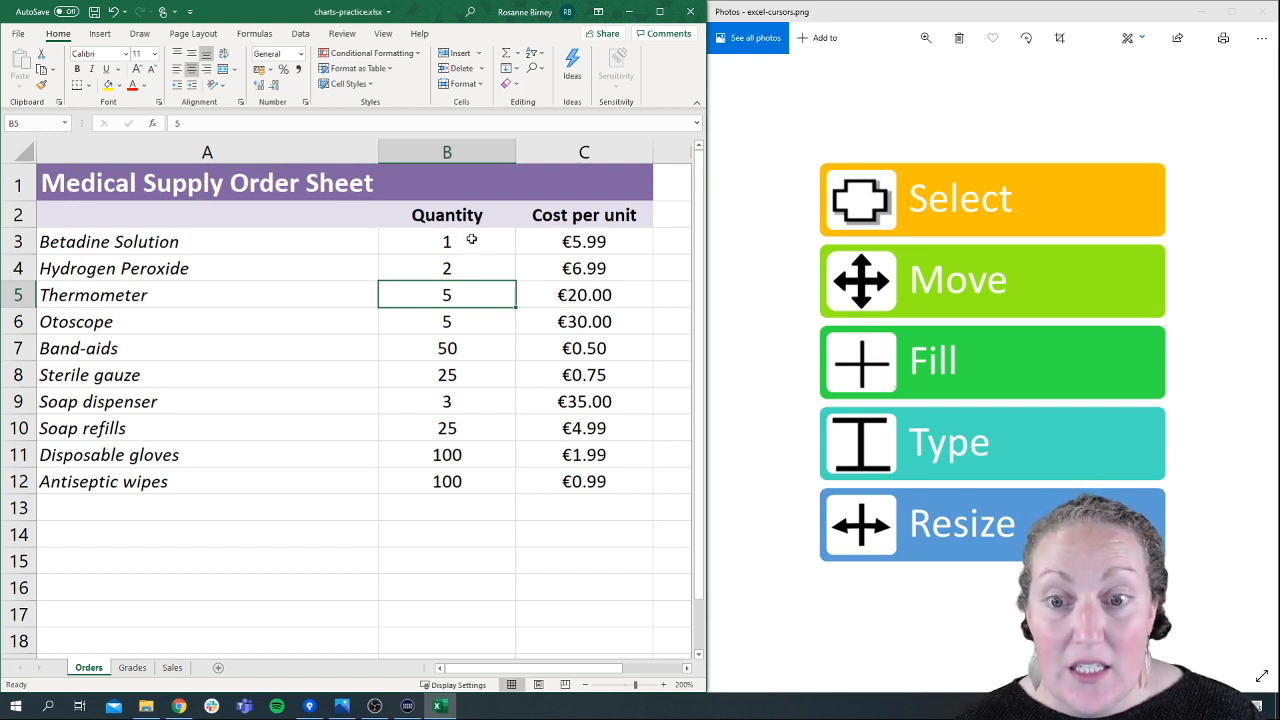
- Extend the number series in B3:B4 down to B12 with a fill, and undo the fill
{"action": "left_click_drag", "start_coordinate": [469, 240], "coordinate": [470, 279]}
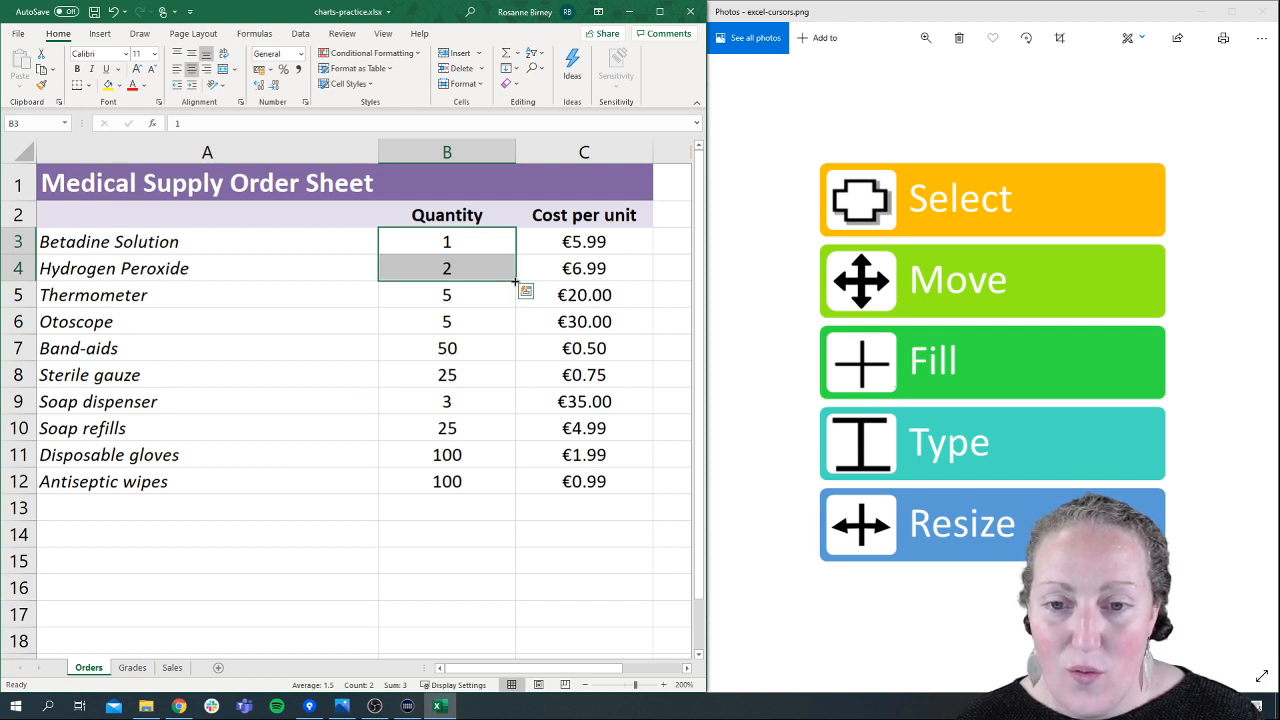
{"action": "left_click_drag", "start_coordinate": [516, 282], "coordinate": [511, 312]}
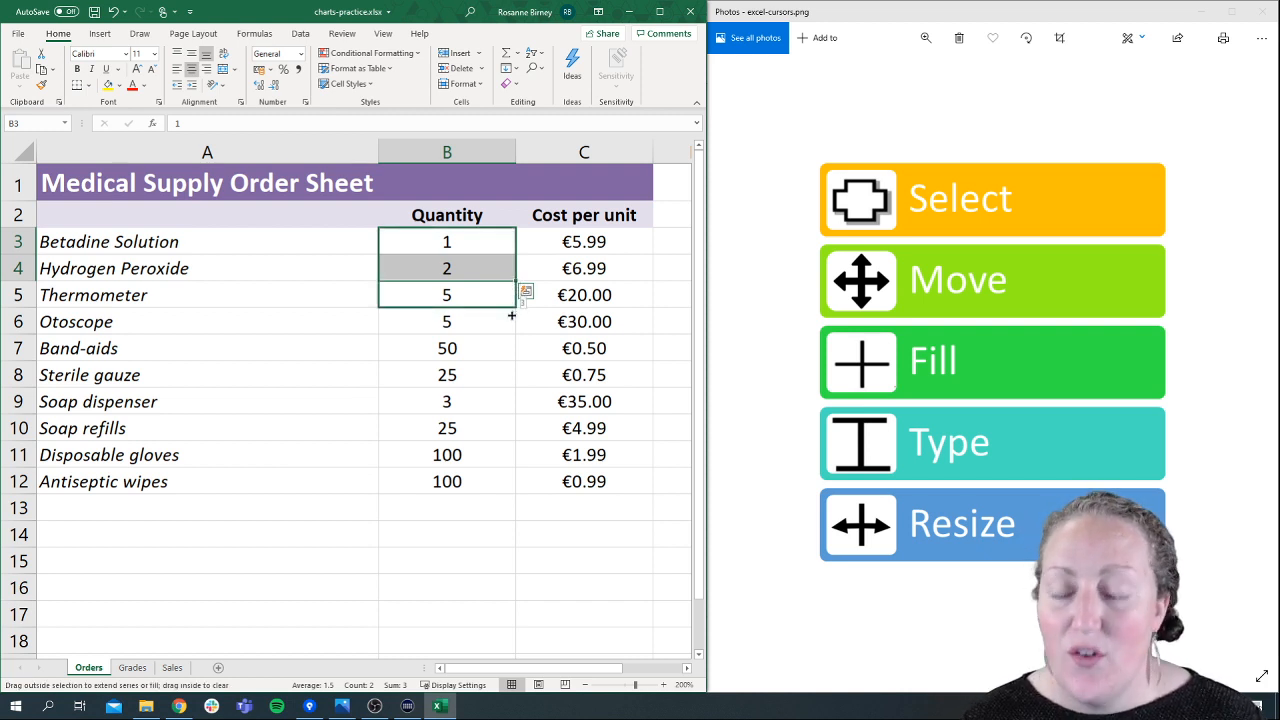
{"action": "left_click_drag", "start_coordinate": [511, 316], "coordinate": [512, 493]}
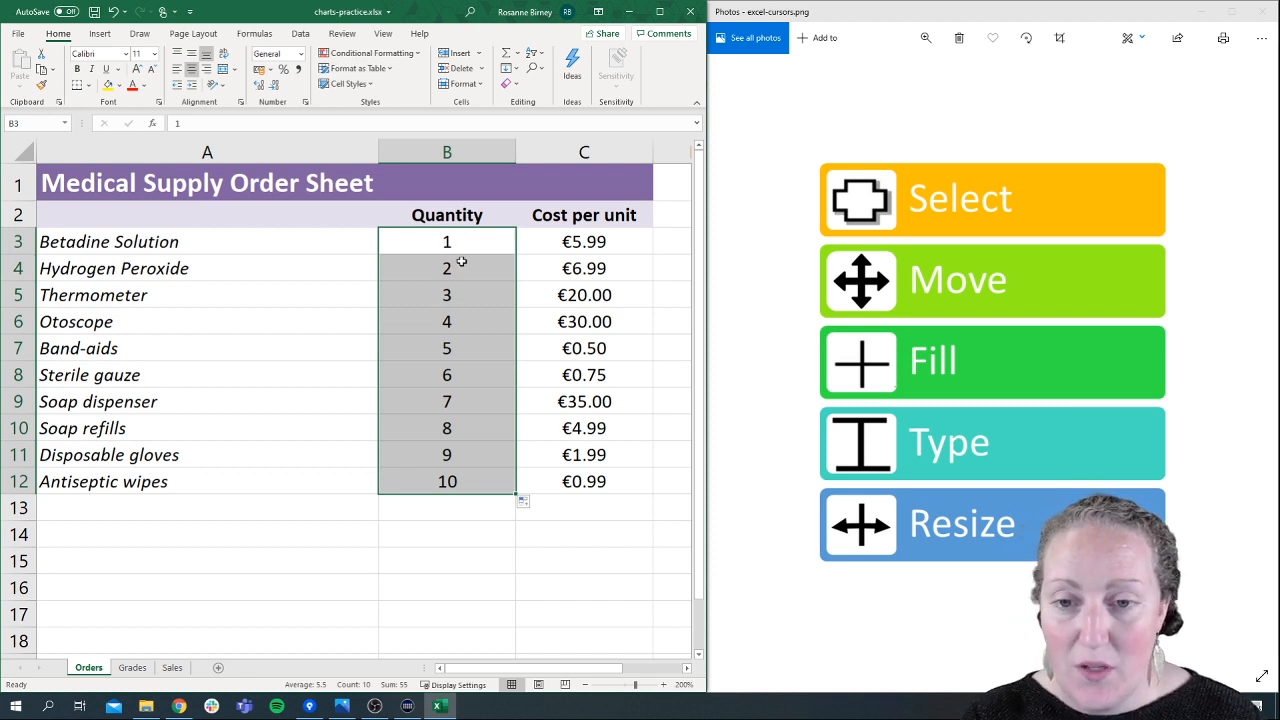
{"action": "key", "text": "ctrl+z"}
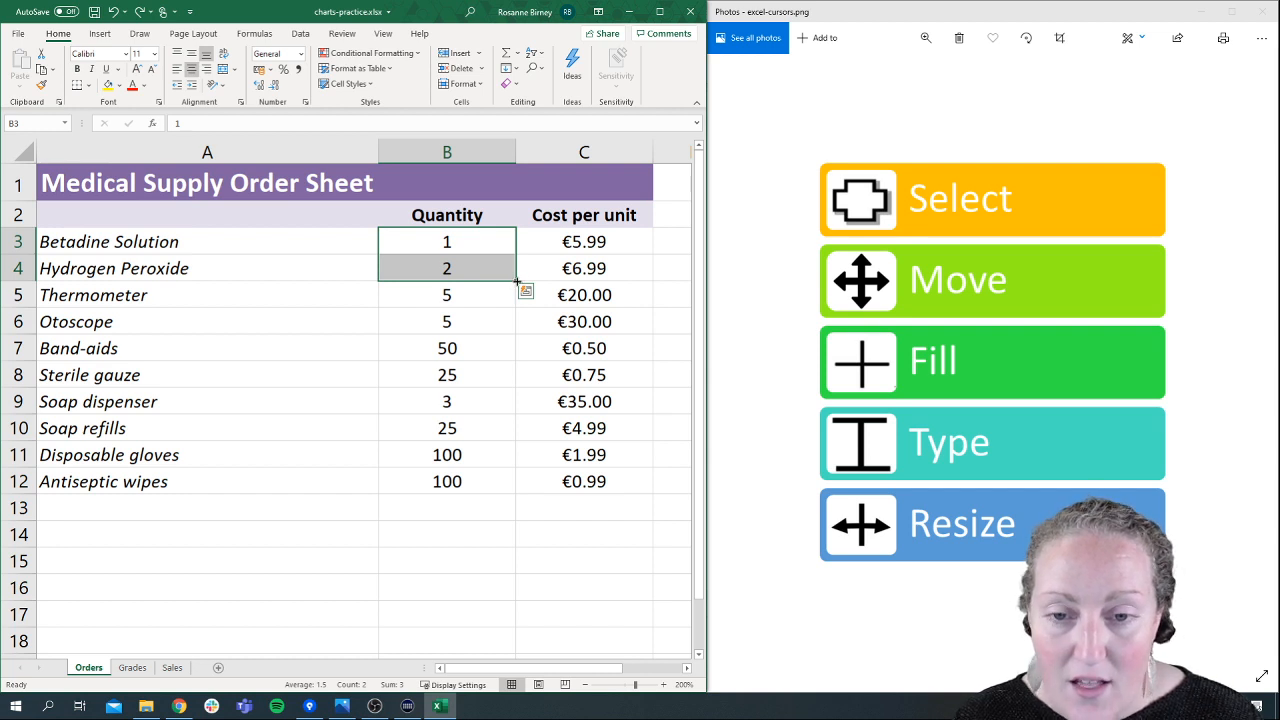
- Fill the series from B3:B4 down to B12 once more, and undo it along with the B3 and B4 quantity edits
{"action": "left_click_drag", "start_coordinate": [517, 282], "coordinate": [496, 507]}
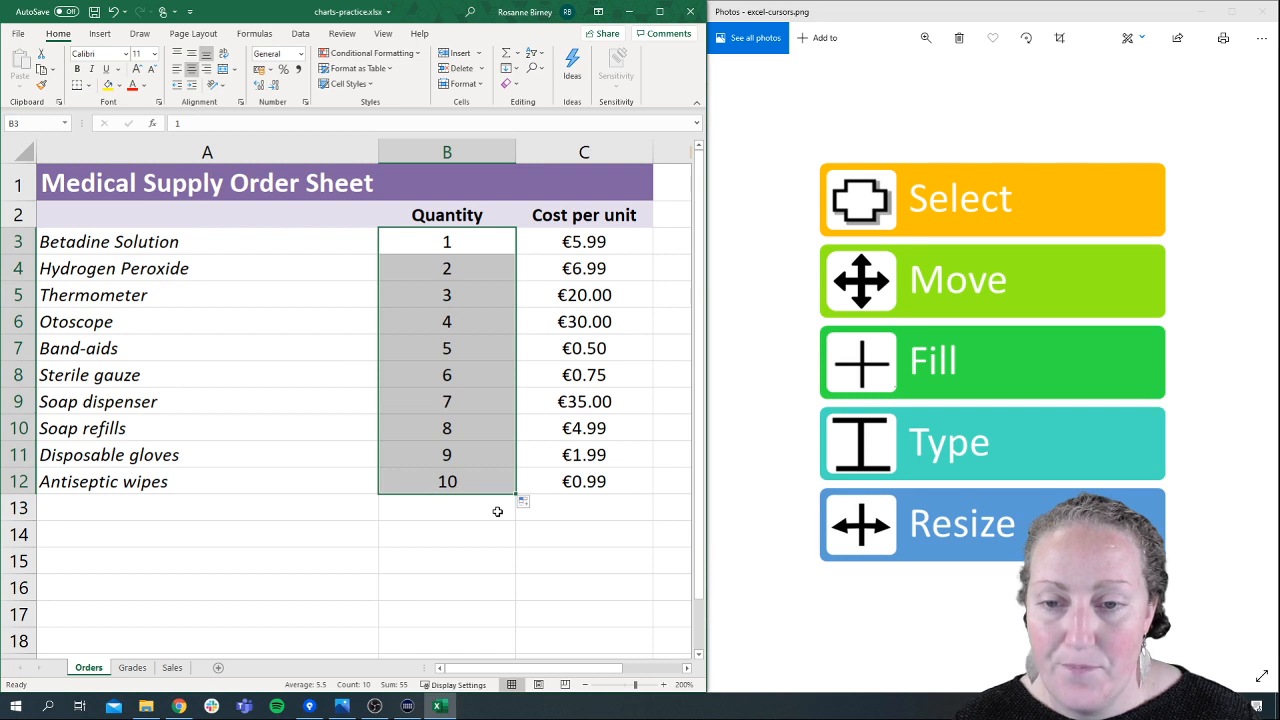
{"action": "key", "text": "ctrl+z"}
{"action": "key", "text": "ctrl+z"}
{"action": "key", "text": "ctrl+z"}
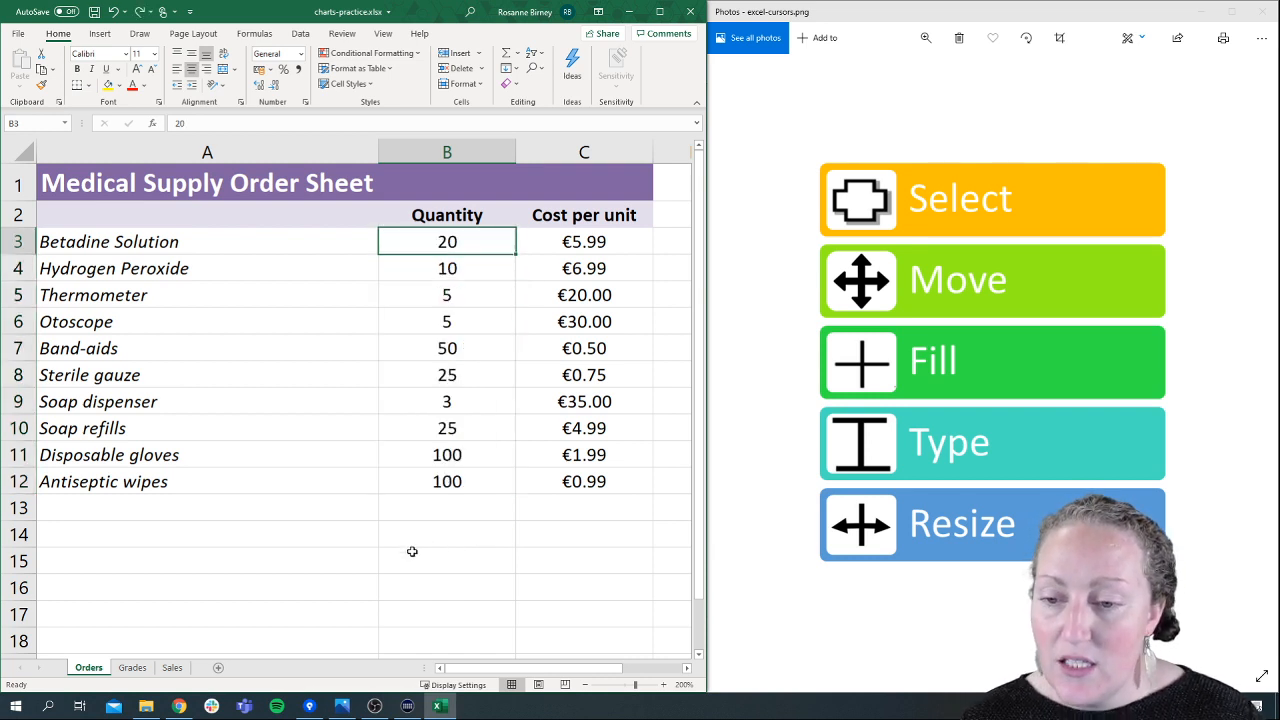
- Enter Monday in cell E3 and fill the weekdays down to Sunday in E9
{"action": "left_click", "coordinate": [218, 531]}
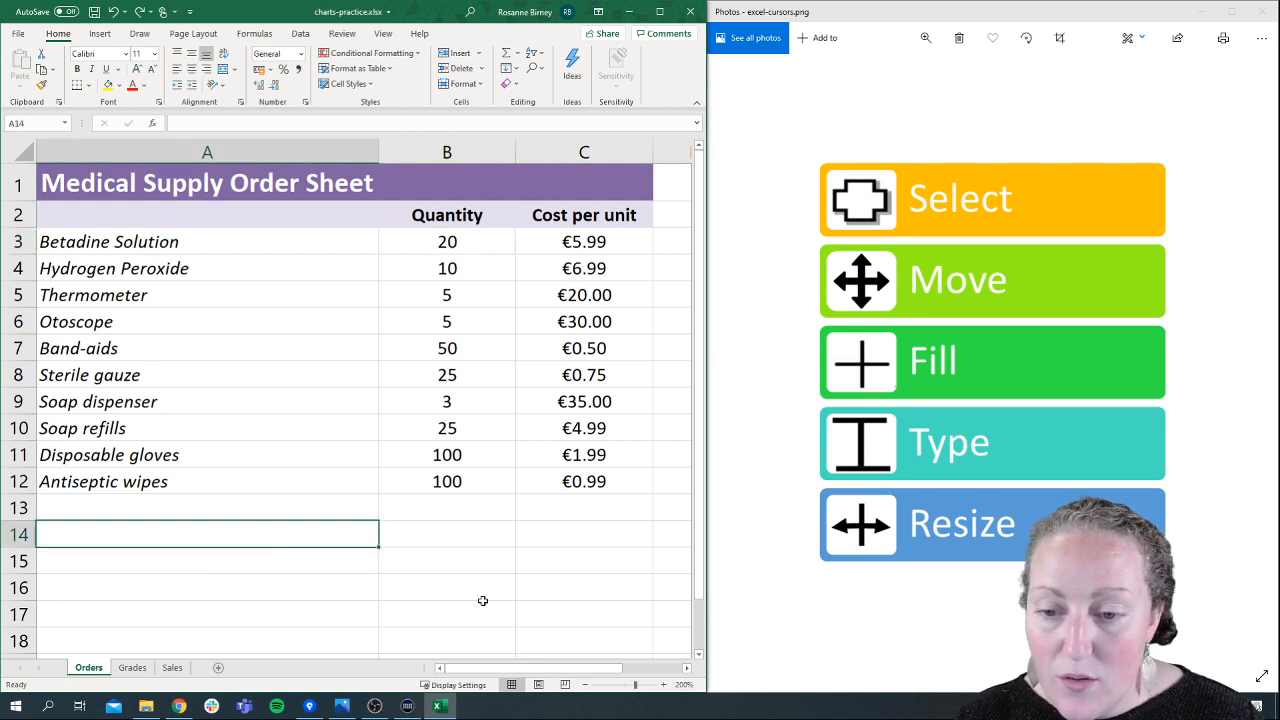
{"action": "left_click", "coordinate": [686, 669]}
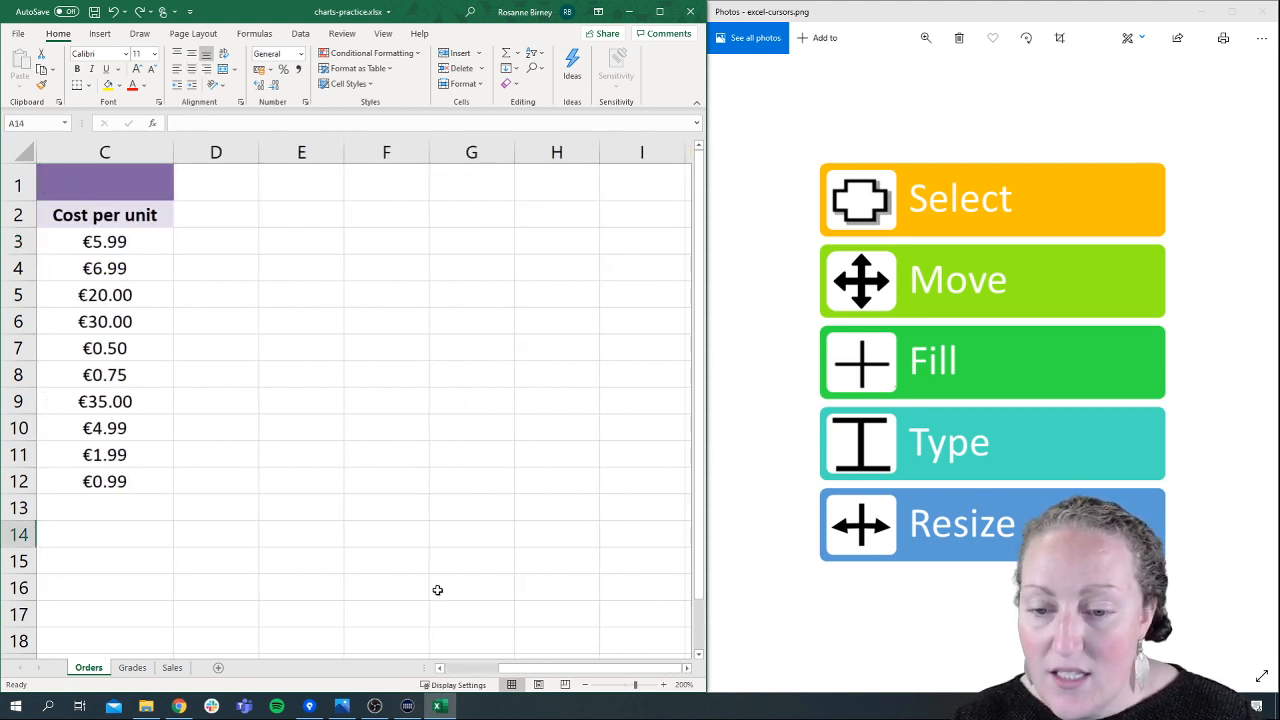
{"action": "left_click", "coordinate": [300, 249]}
{"action": "type", "text": "Monday"}
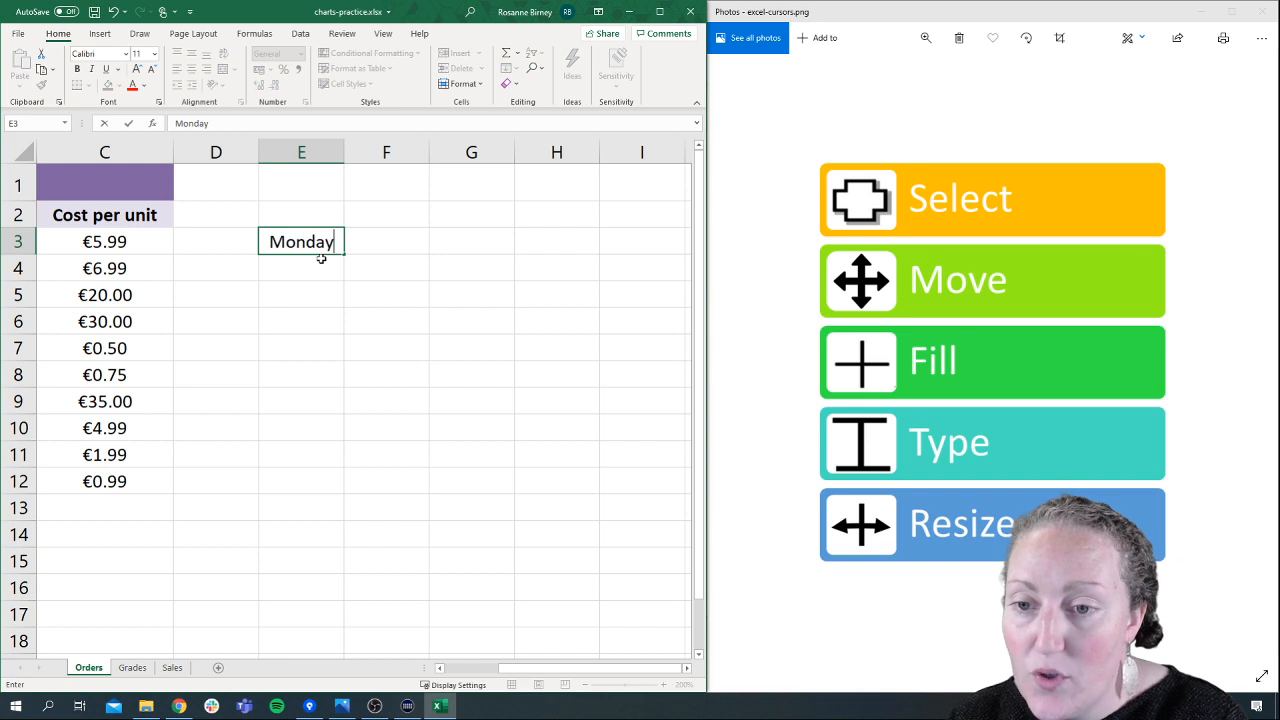
{"action": "key", "text": "Return"}
{"action": "left_click", "coordinate": [314, 240]}
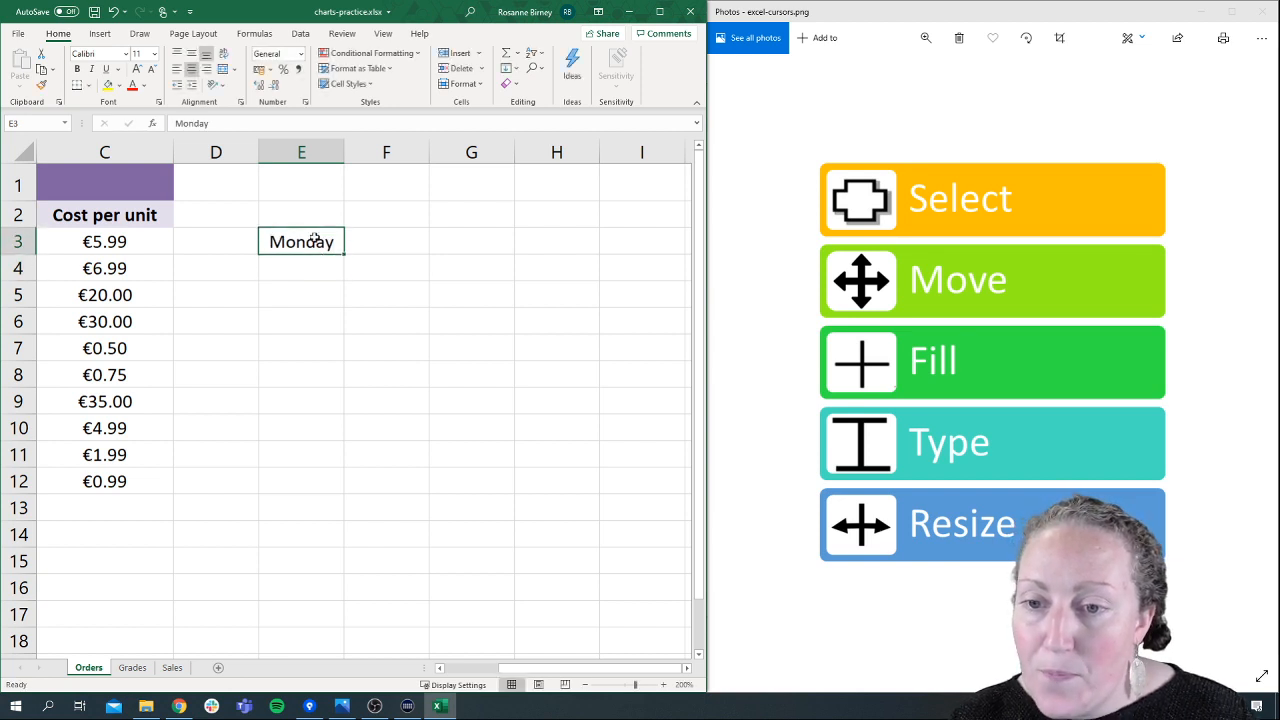
{"action": "left_click_drag", "start_coordinate": [344, 253], "coordinate": [336, 418]}
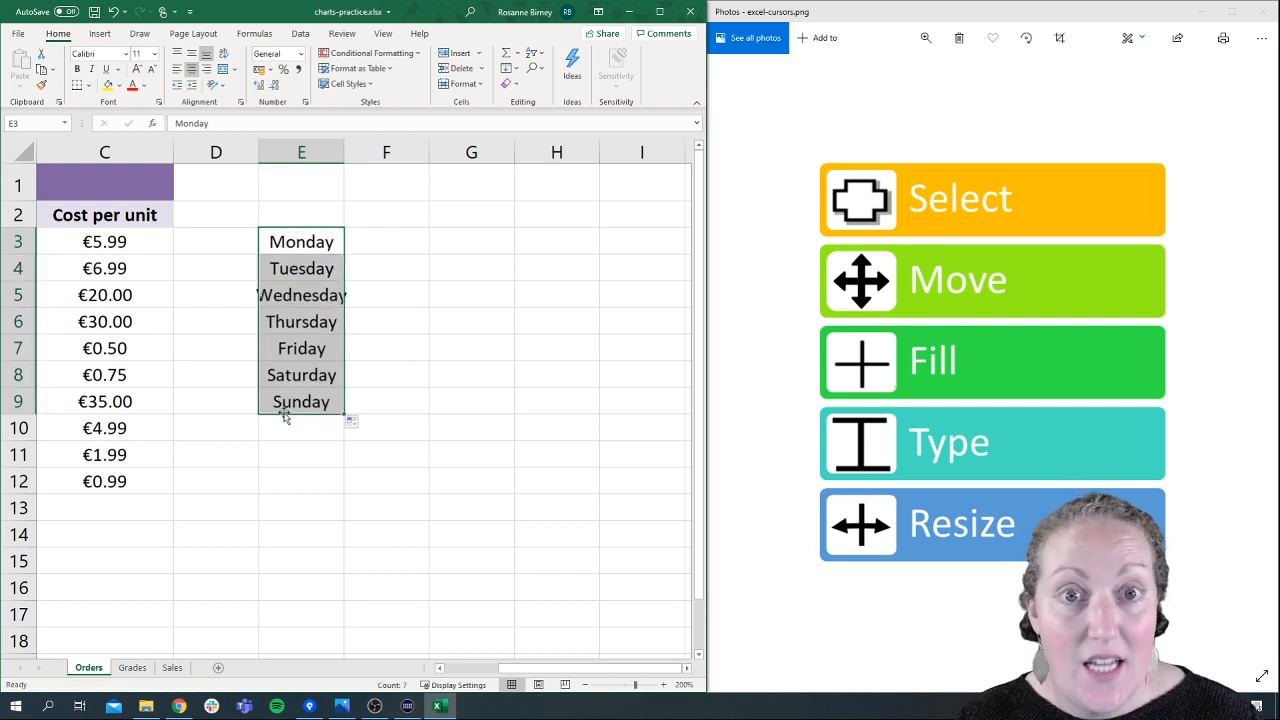
- Clear the weekdays from E3:E9 and select cell B13 below the quantities
{"action": "key", "text": "Delete"}
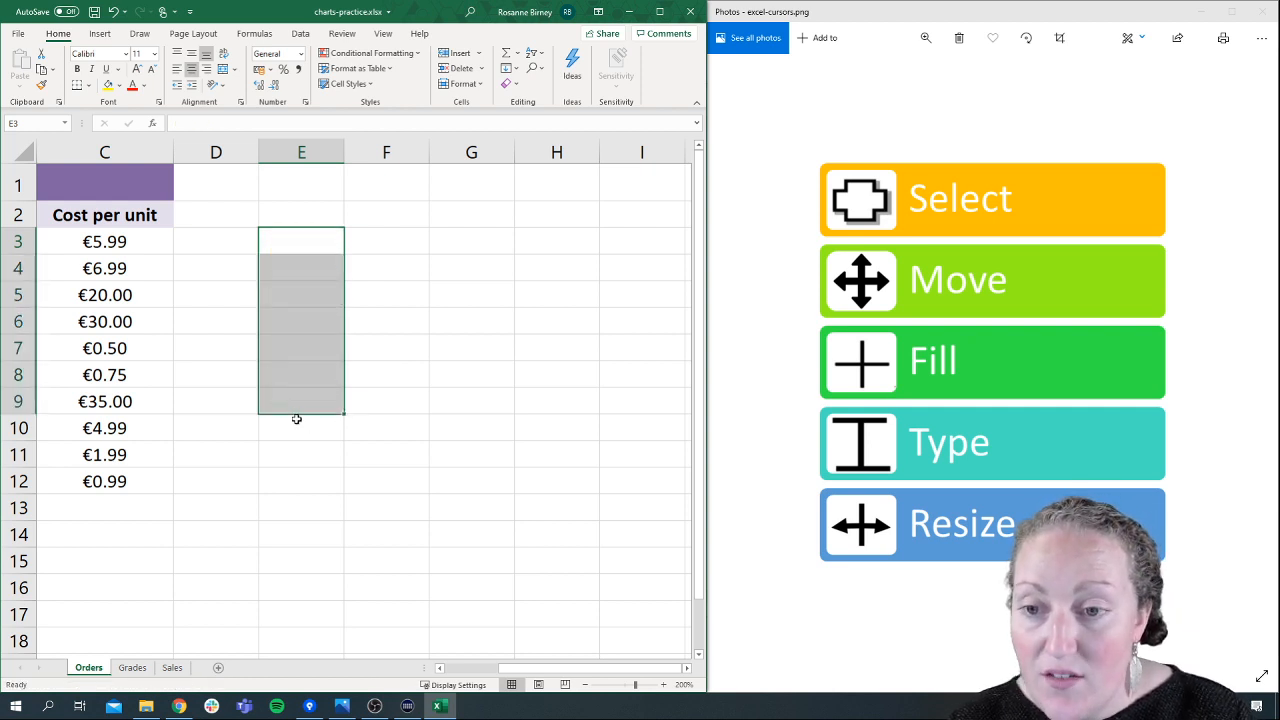
{"action": "left_click_drag", "start_coordinate": [522, 668], "coordinate": [428, 672]}
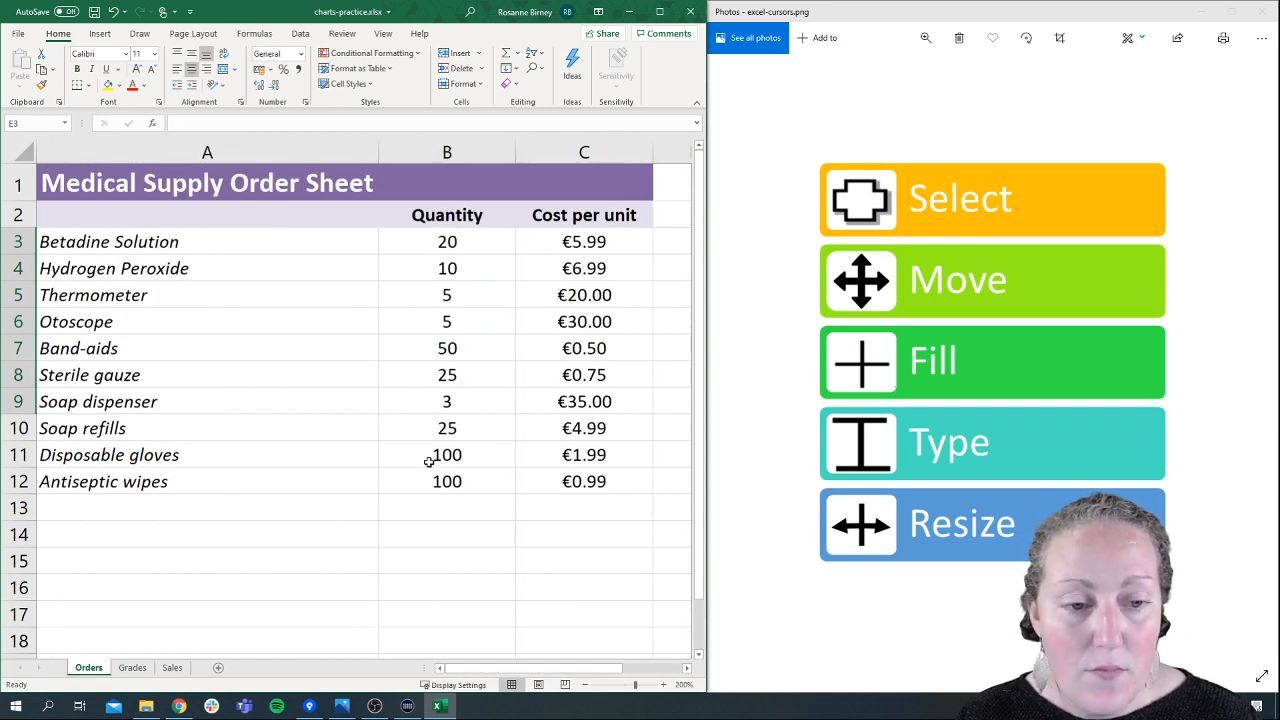
{"action": "left_click", "coordinate": [436, 499]}
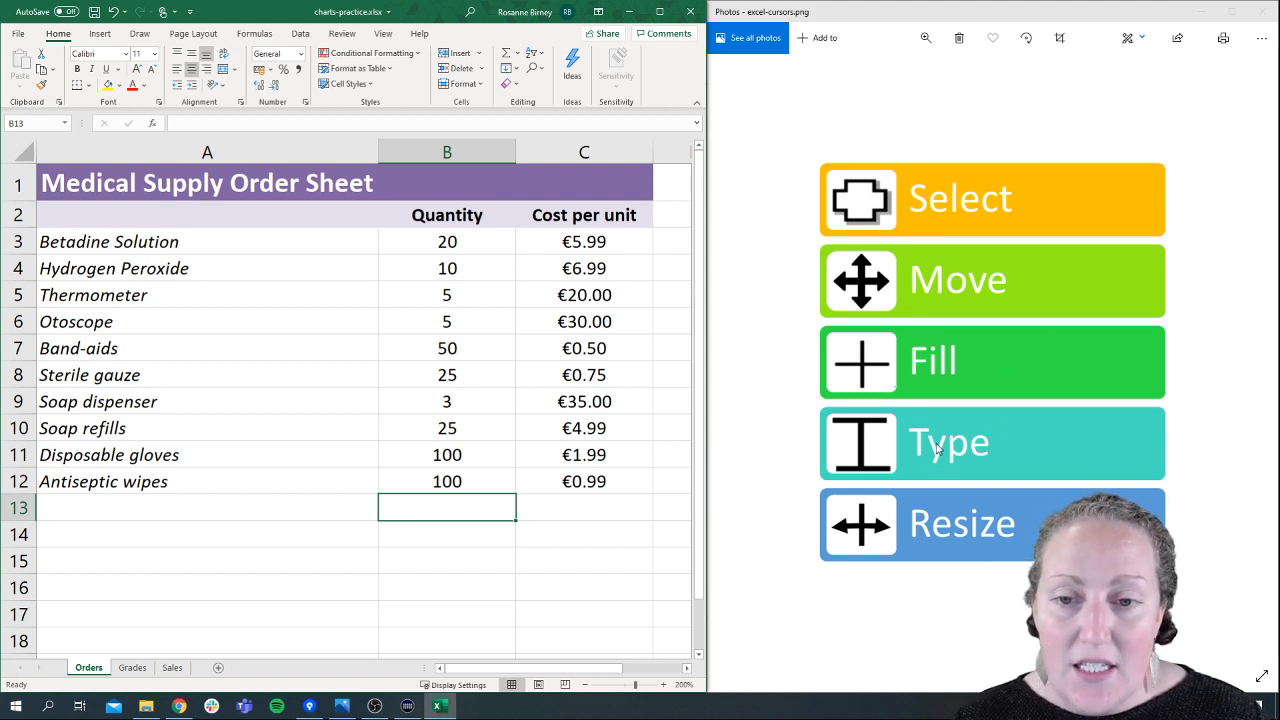
- Edit Betadine Solution in cell A3 by inserting stray letters inside the first word, and delete them again
{"action": "left_click", "coordinate": [273, 247]}
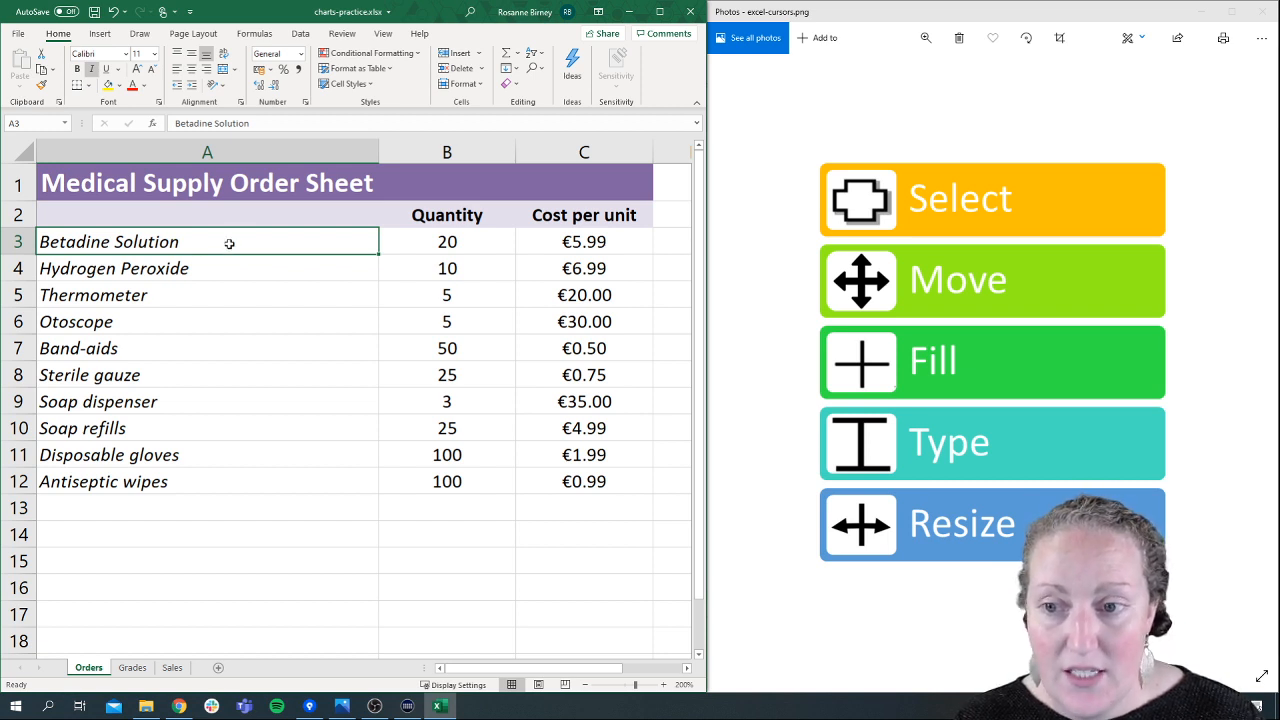
{"action": "double_click", "coordinate": [181, 242]}
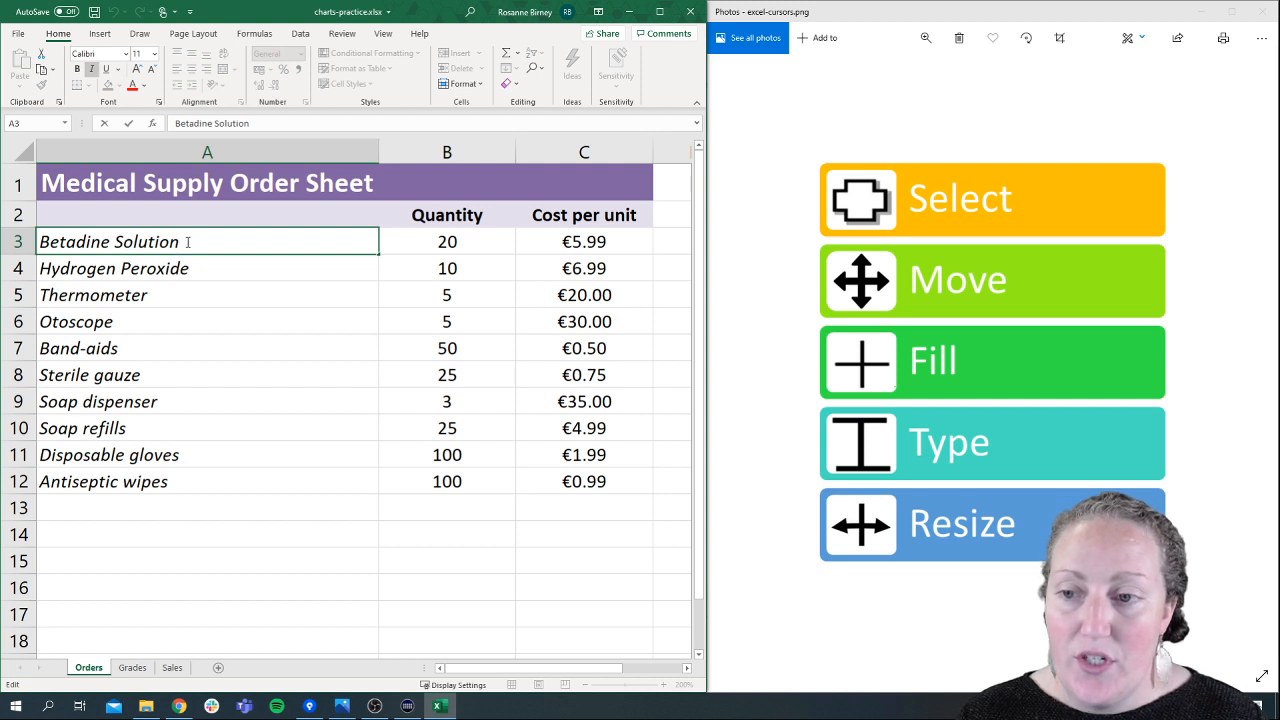
{"action": "left_click", "coordinate": [150, 242]}
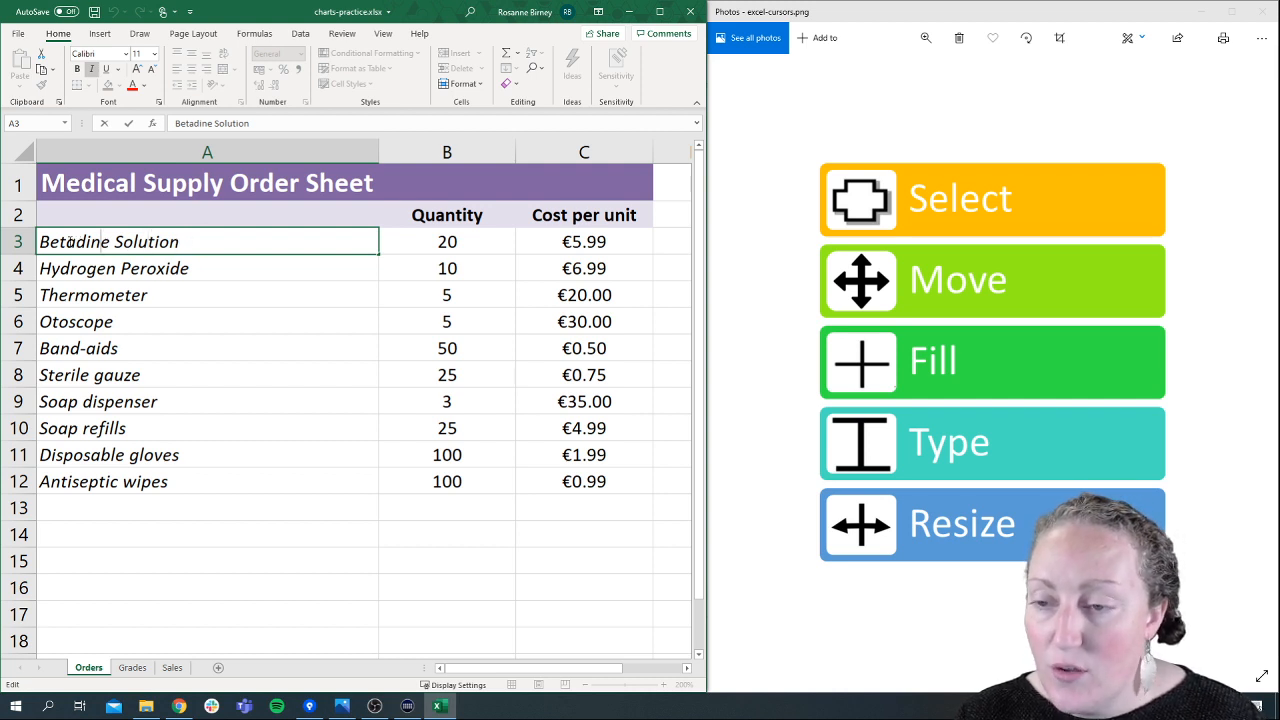
{"action": "left_click", "coordinate": [70, 242]}
{"action": "type", "text": "asdfsdfsdf"}
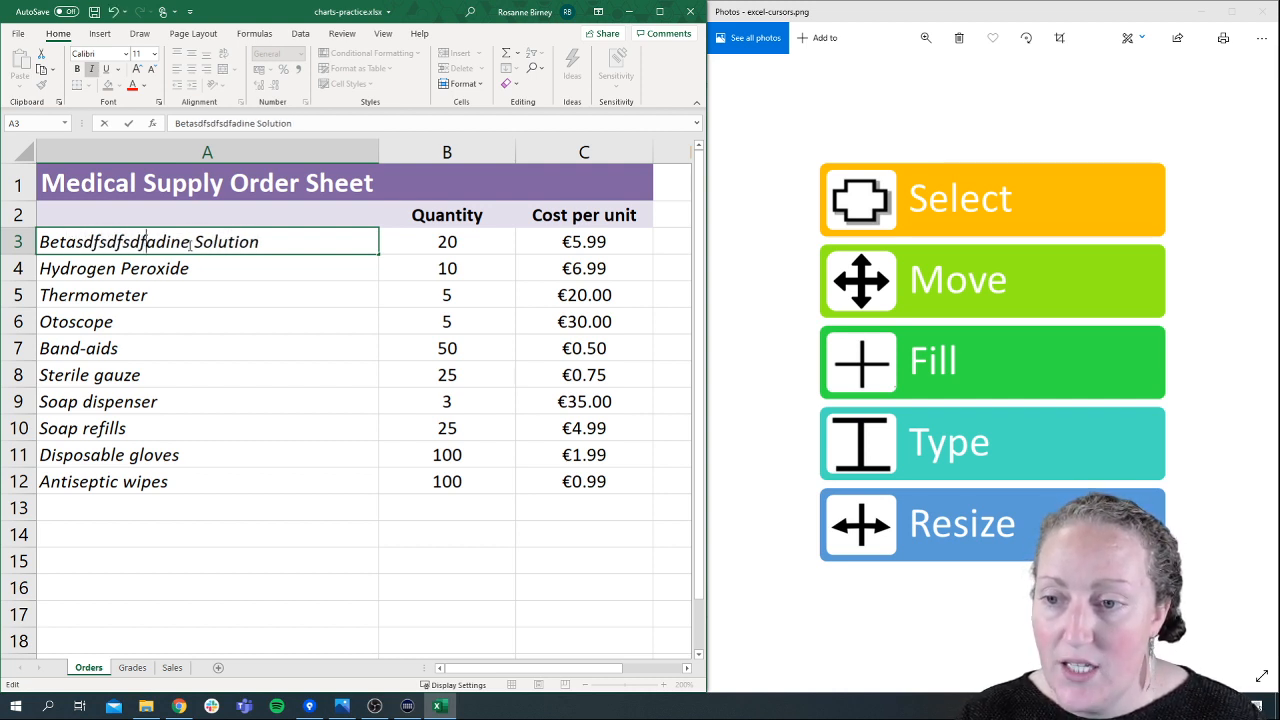
{"action": "key", "text": "BackSpace"}
{"action": "key", "text": "BackSpace"}
{"action": "key", "text": "BackSpace"}
{"action": "key", "text": "BackSpace"}
{"action": "key", "text": "BackSpace"}
{"action": "key", "text": "BackSpace"}
{"action": "key", "text": "BackSpace"}
{"action": "key", "text": "BackSpace"}
{"action": "key", "text": "BackSpace"}
{"action": "key", "text": "BackSpace"}
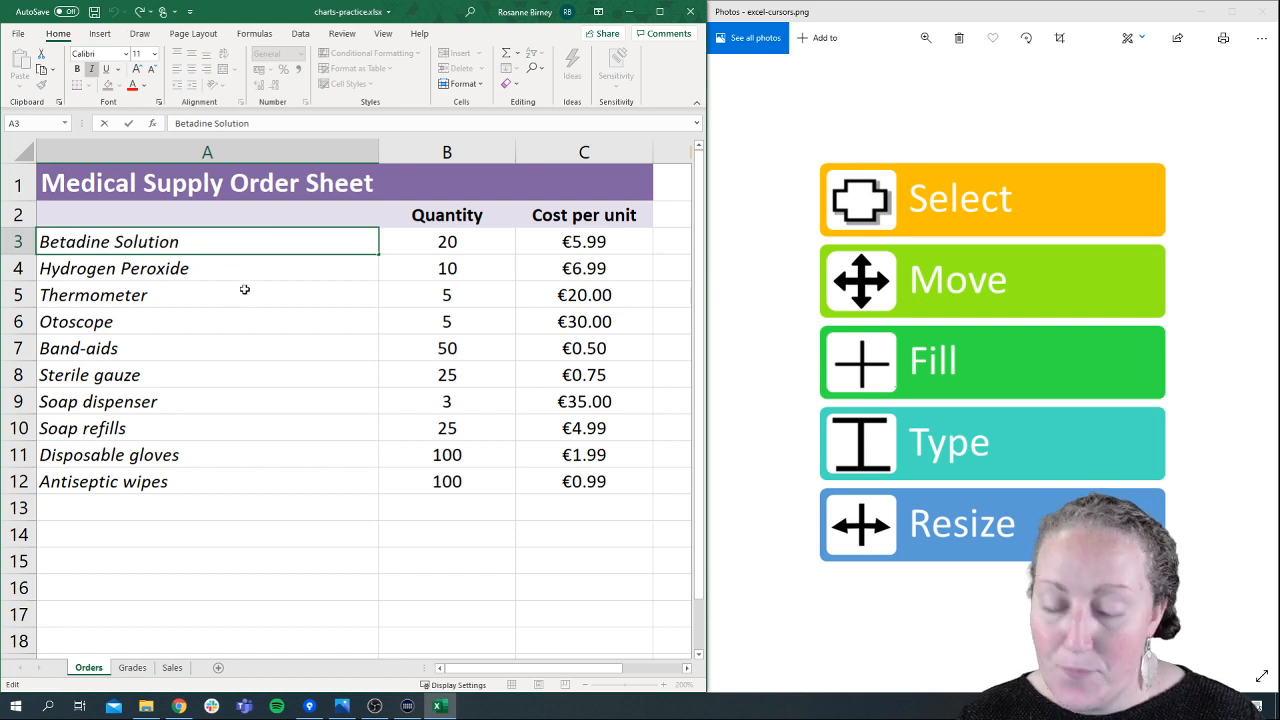
{"action": "key", "text": "Return"}
{"action": "double_click", "coordinate": [266, 243]}
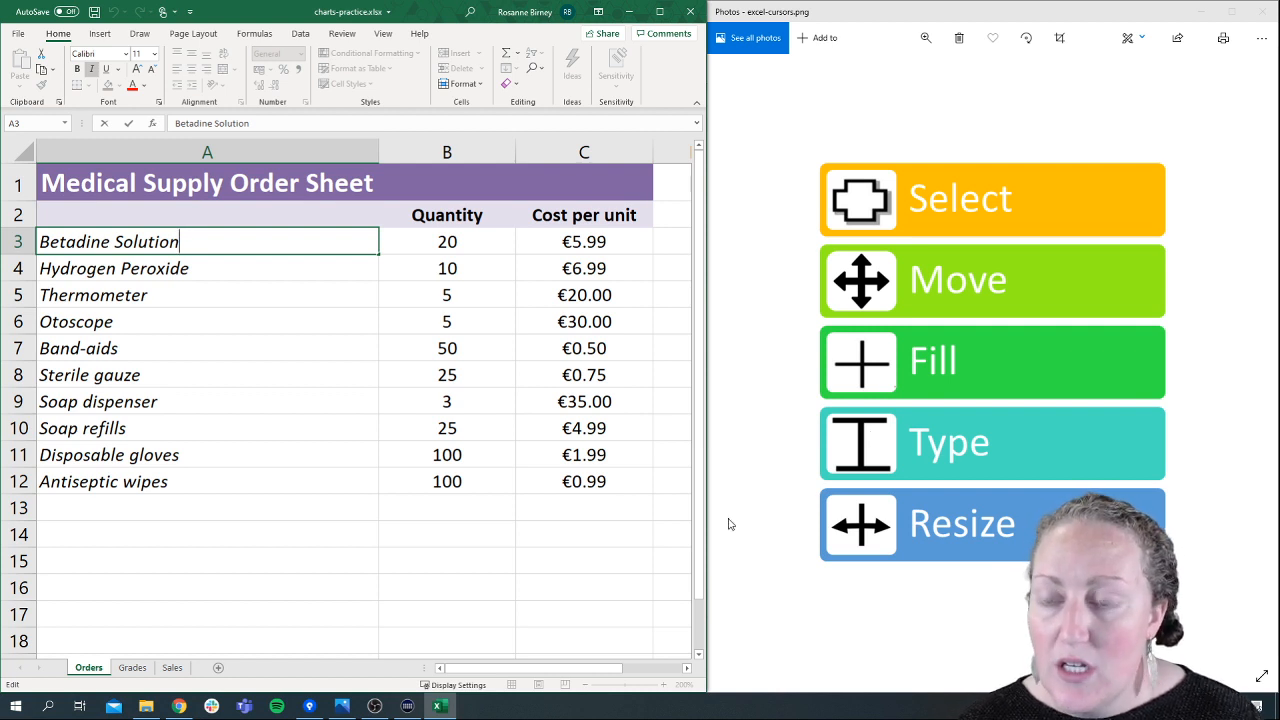
{"action": "left_click", "coordinate": [507, 330]}
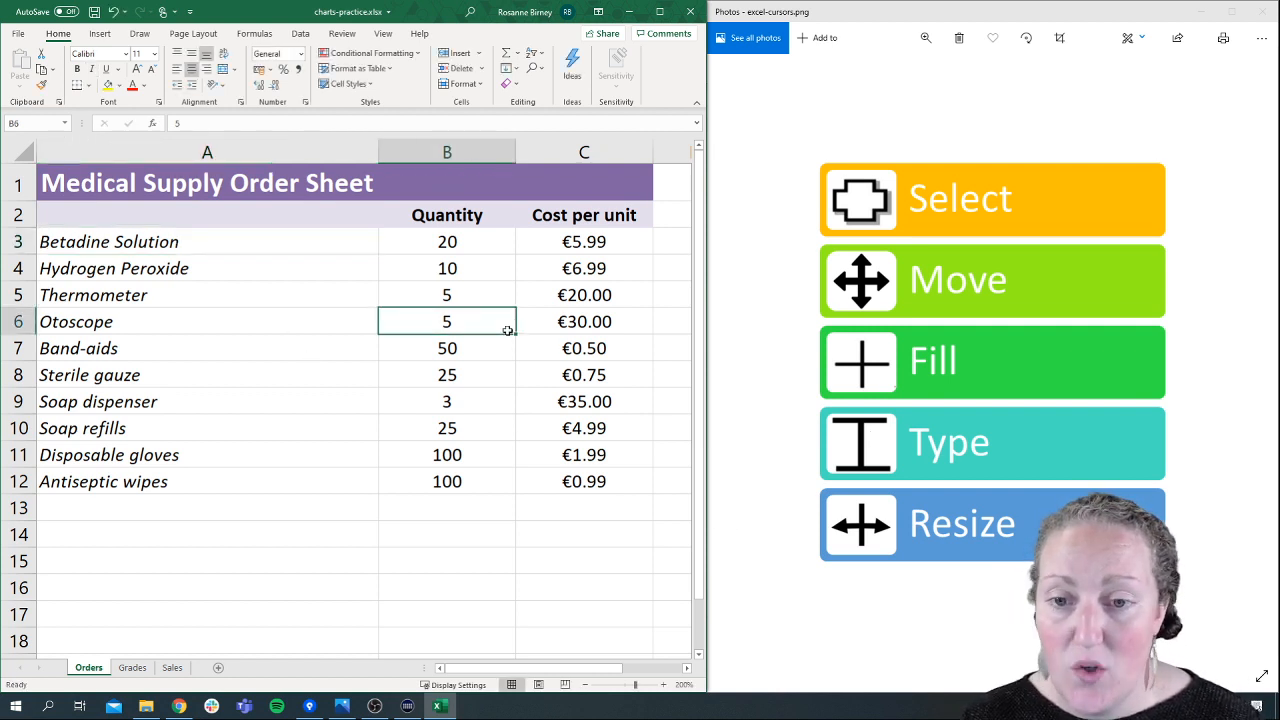
- Select the item names in A3:A12, and reselect only cell A3
{"action": "left_click", "coordinate": [265, 240]}
{"action": "left_click_drag", "start_coordinate": [265, 240], "coordinate": [249, 478]}
{"action": "left_click", "coordinate": [250, 239]}
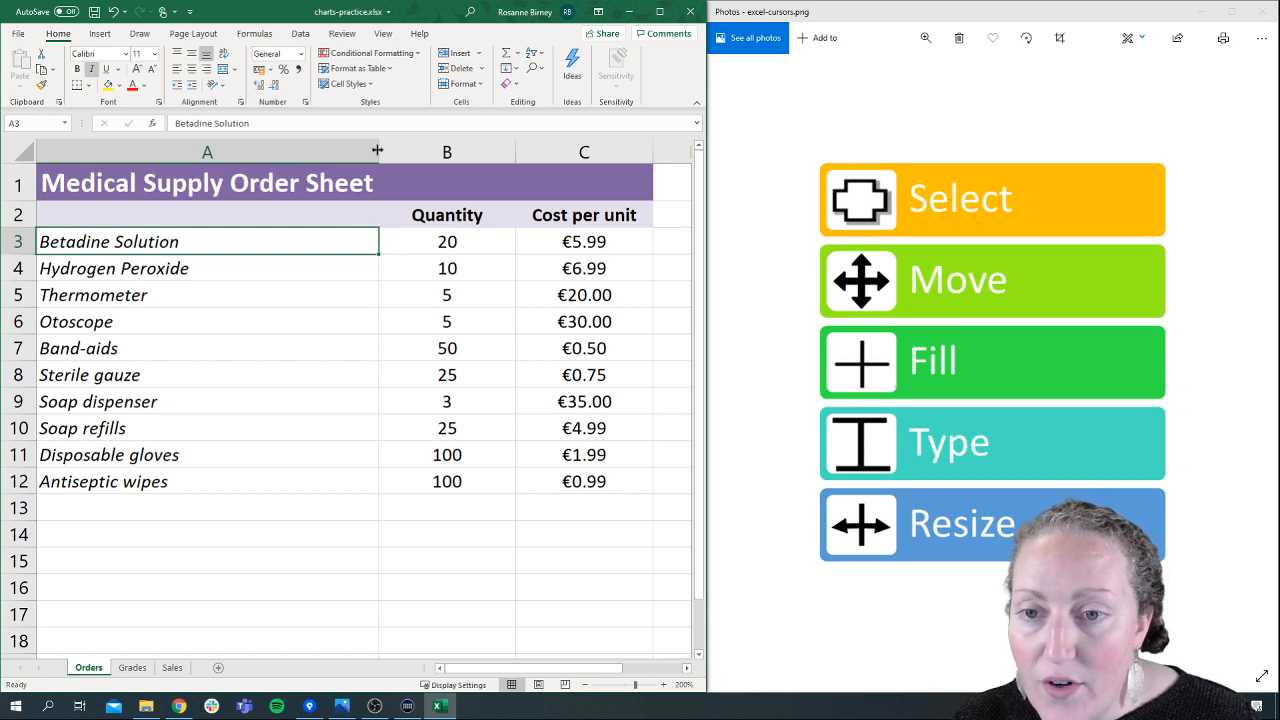
- Widen column A slightly, and increase the height of row 2 and undo that height change
{"action": "left_click", "coordinate": [357, 370]}
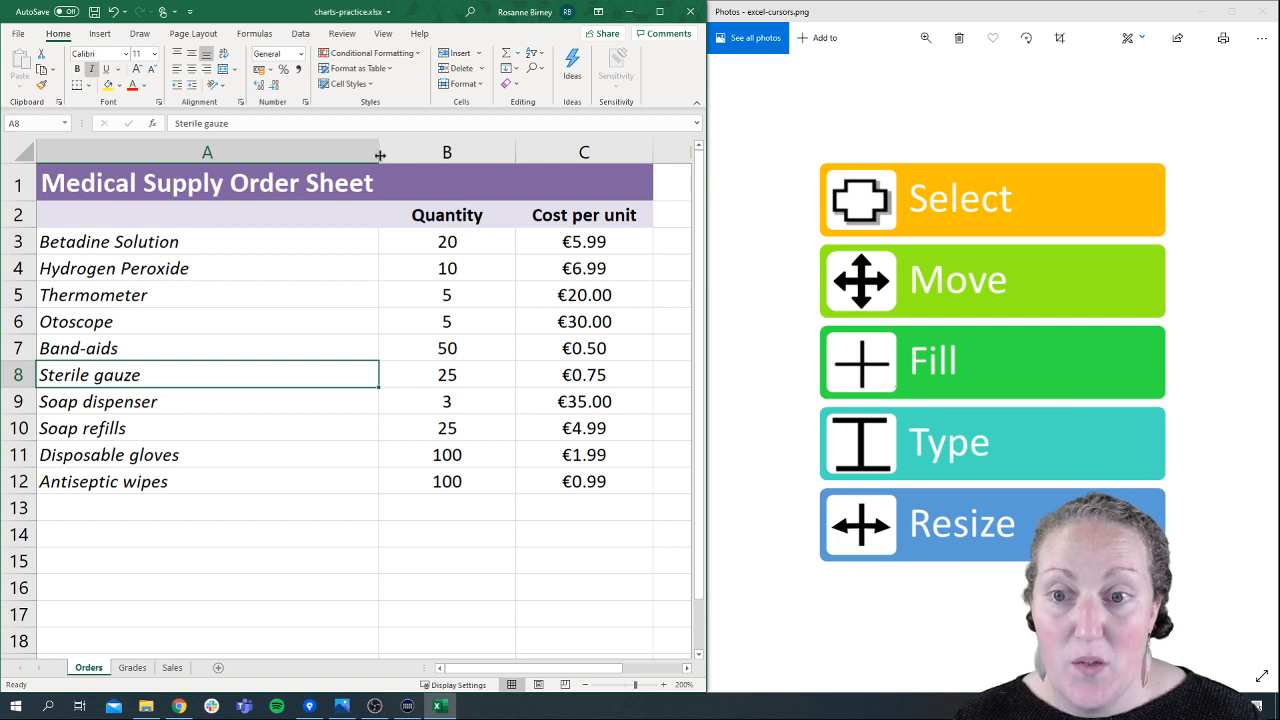
{"action": "left_click_drag", "start_coordinate": [378, 150], "coordinate": [416, 147]}
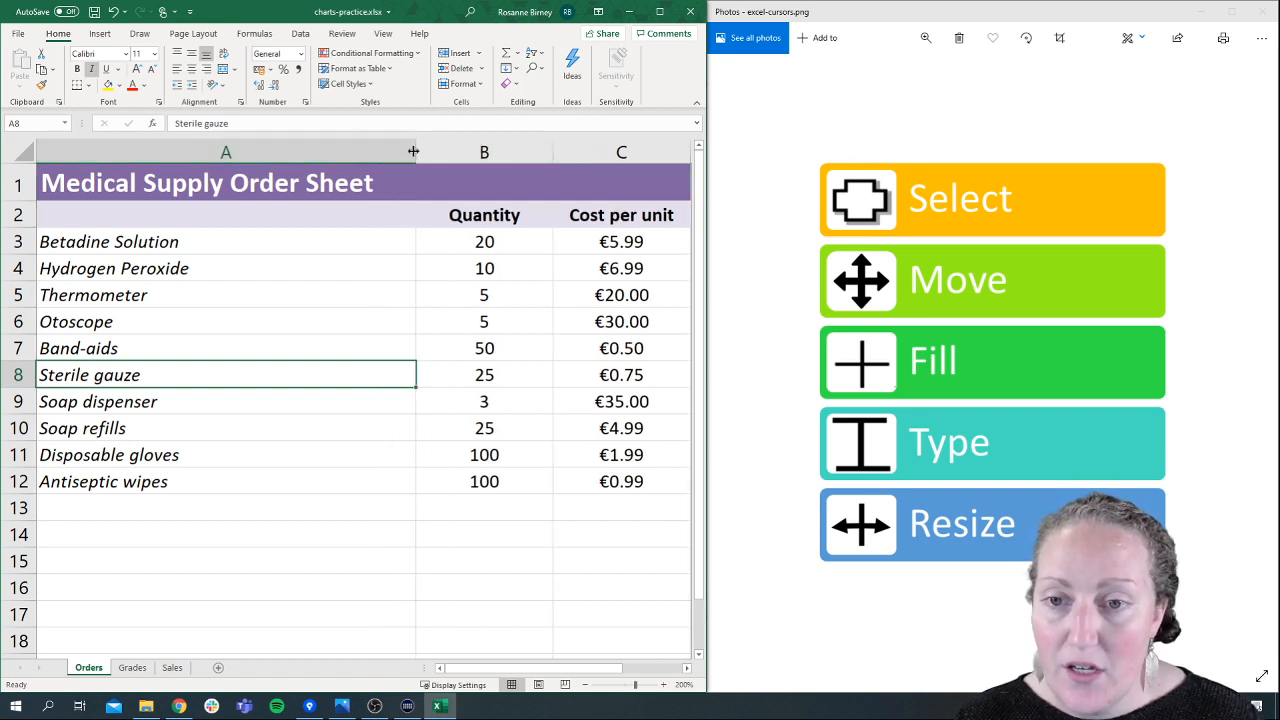
{"action": "left_click_drag", "start_coordinate": [413, 157], "coordinate": [392, 156]}
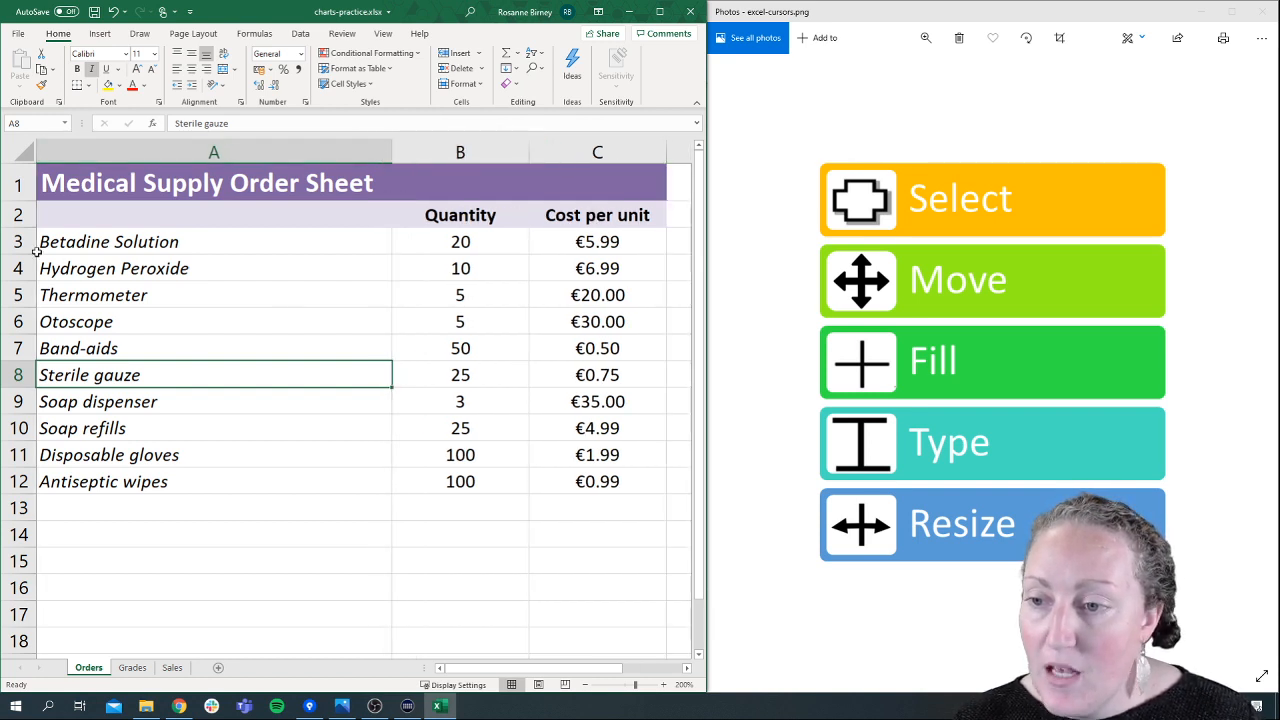
{"action": "left_click_drag", "start_coordinate": [22, 228], "coordinate": [22, 270]}
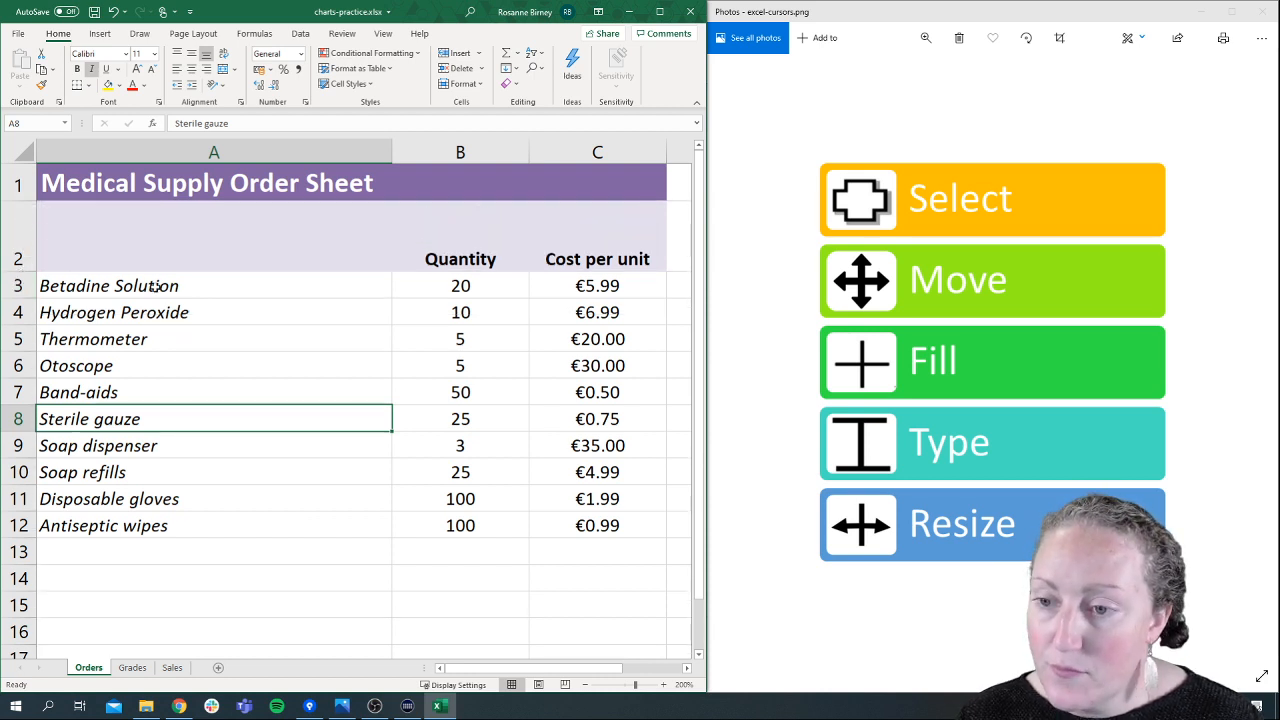
{"action": "key", "text": "ctrl+z"}
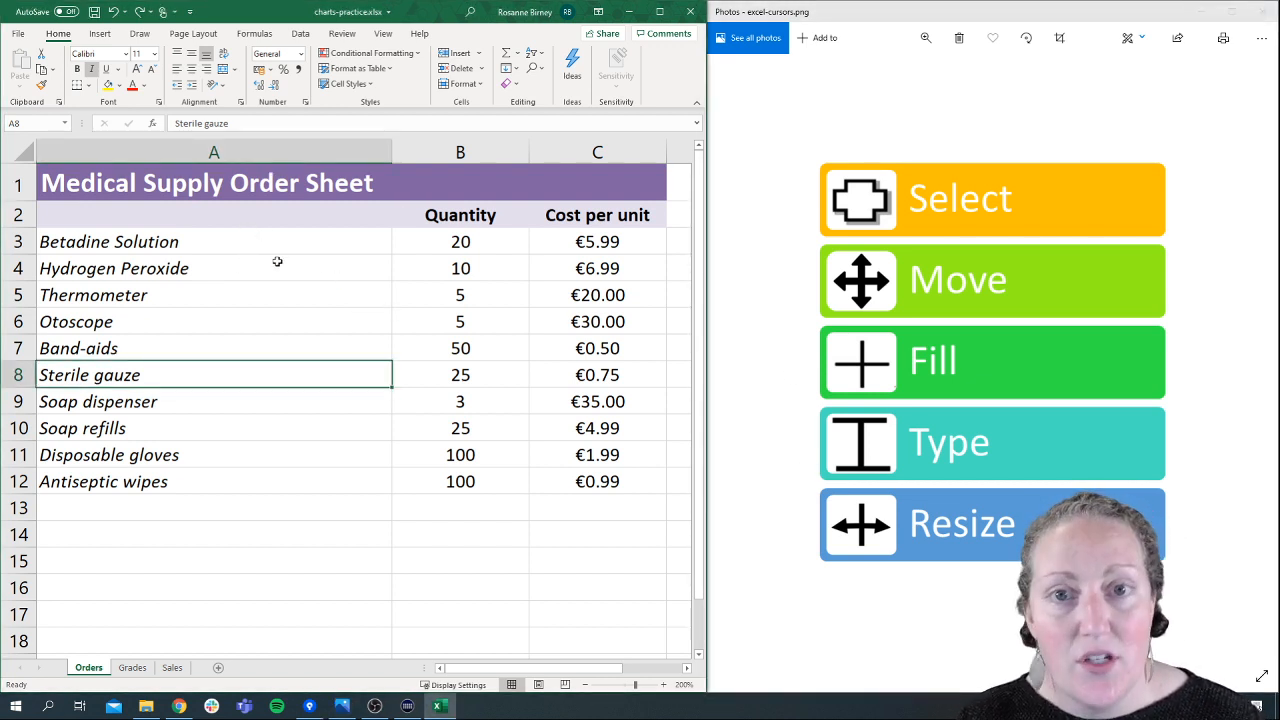
- Minimize the cursors picture and maximize the workbook window
{"action": "left_click", "coordinate": [1207, 14]}
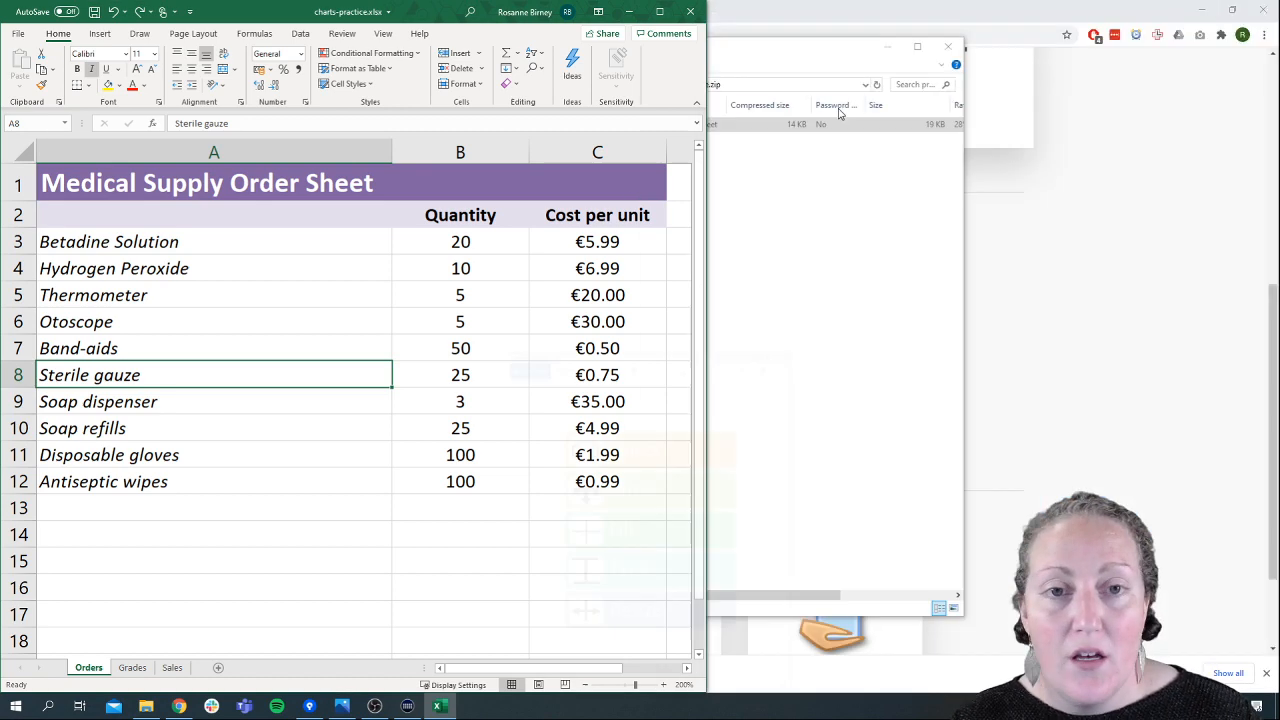
{"action": "left_click", "coordinate": [659, 12]}
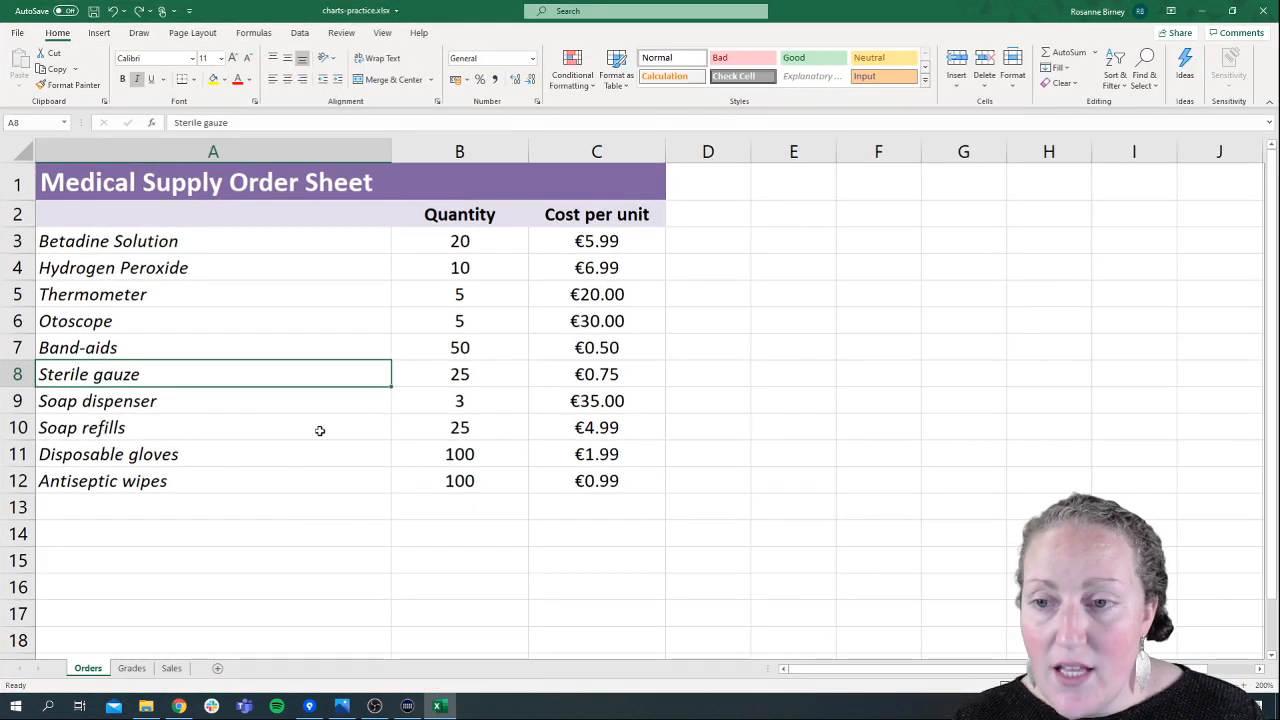
{"action": "left_click", "coordinate": [240, 419]}
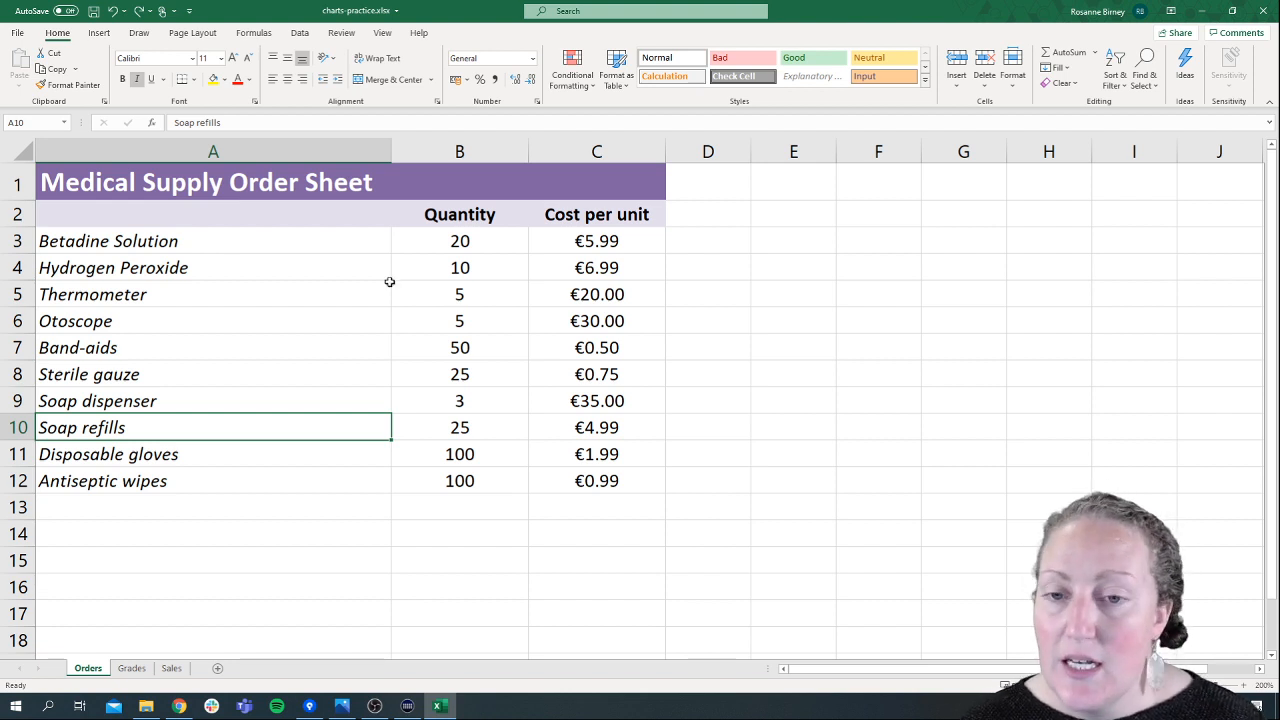
- Select the order data in A2:C12 and bring up the list of all chart types for it
{"action": "left_click_drag", "start_coordinate": [169, 214], "coordinate": [593, 478]}
{"action": "left_click", "coordinate": [214, 405]}
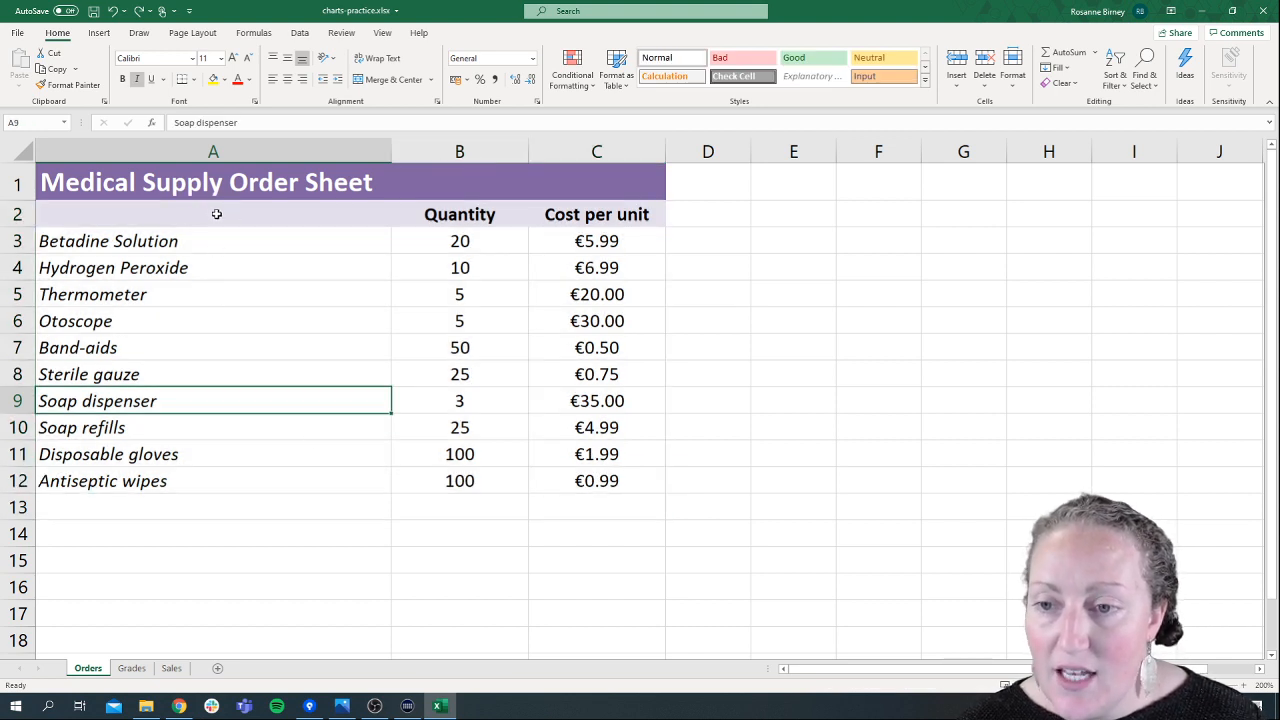
{"action": "left_click_drag", "start_coordinate": [216, 213], "coordinate": [605, 490]}
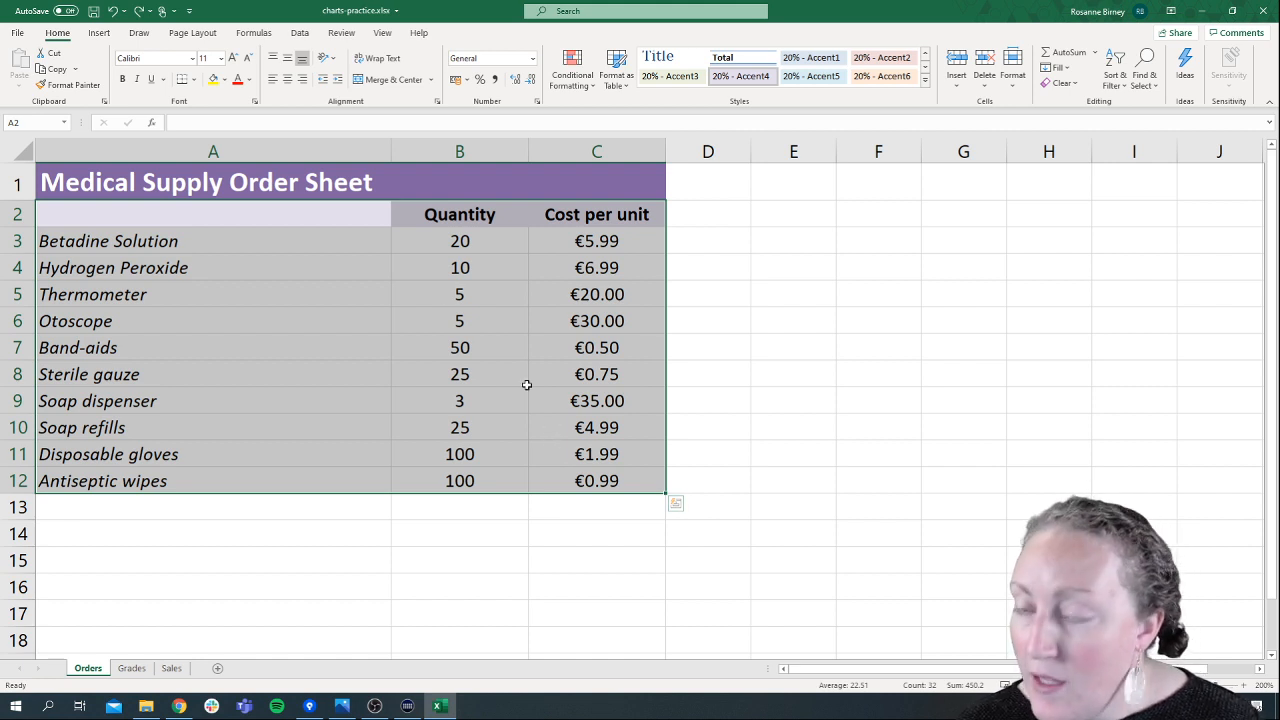
{"action": "left_click", "coordinate": [100, 33]}
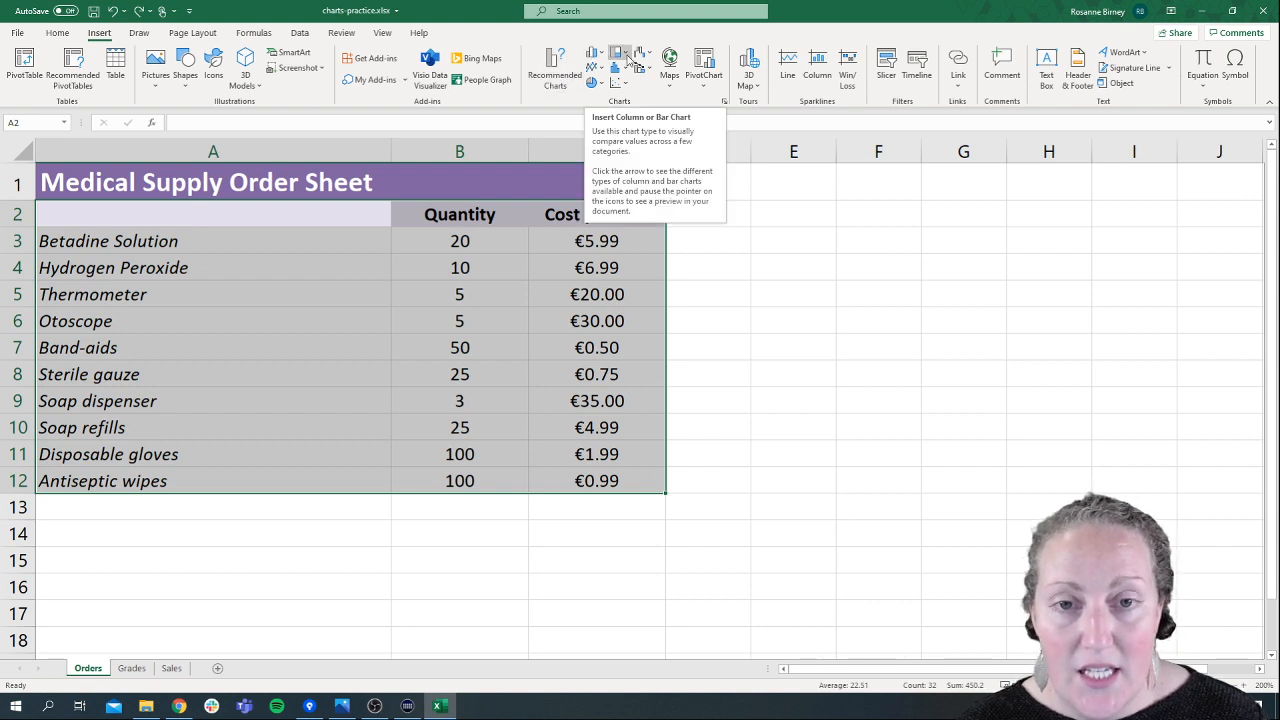
{"action": "left_click", "coordinate": [549, 76]}
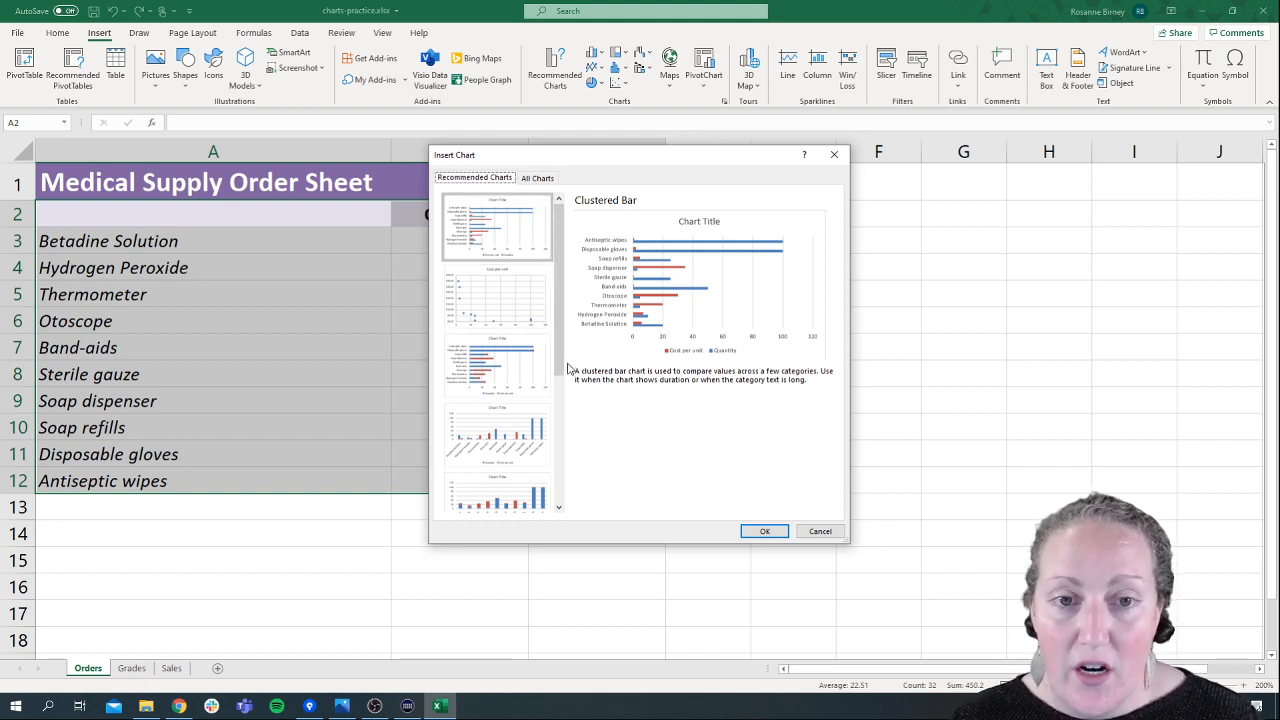
{"action": "left_click", "coordinate": [535, 183]}
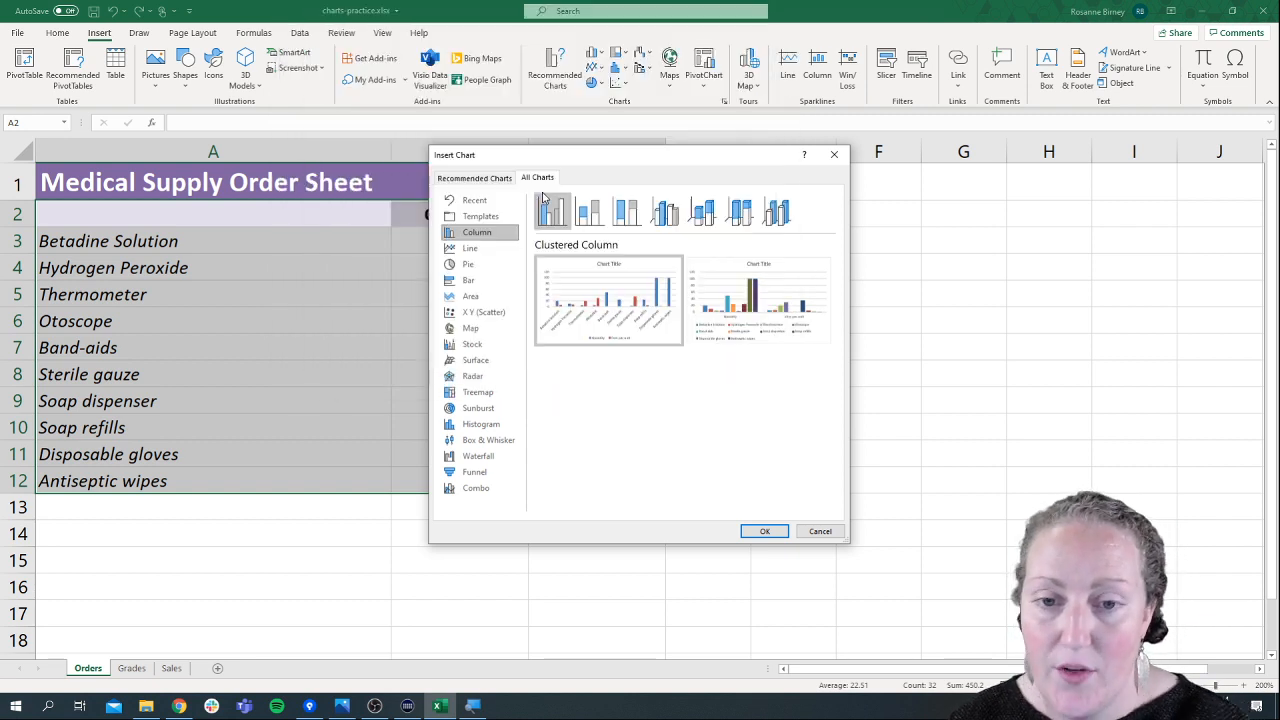
- Preview the Line, Pie and Bar chart types for the selected order data
{"action": "mouse_move", "coordinate": [541, 290]}
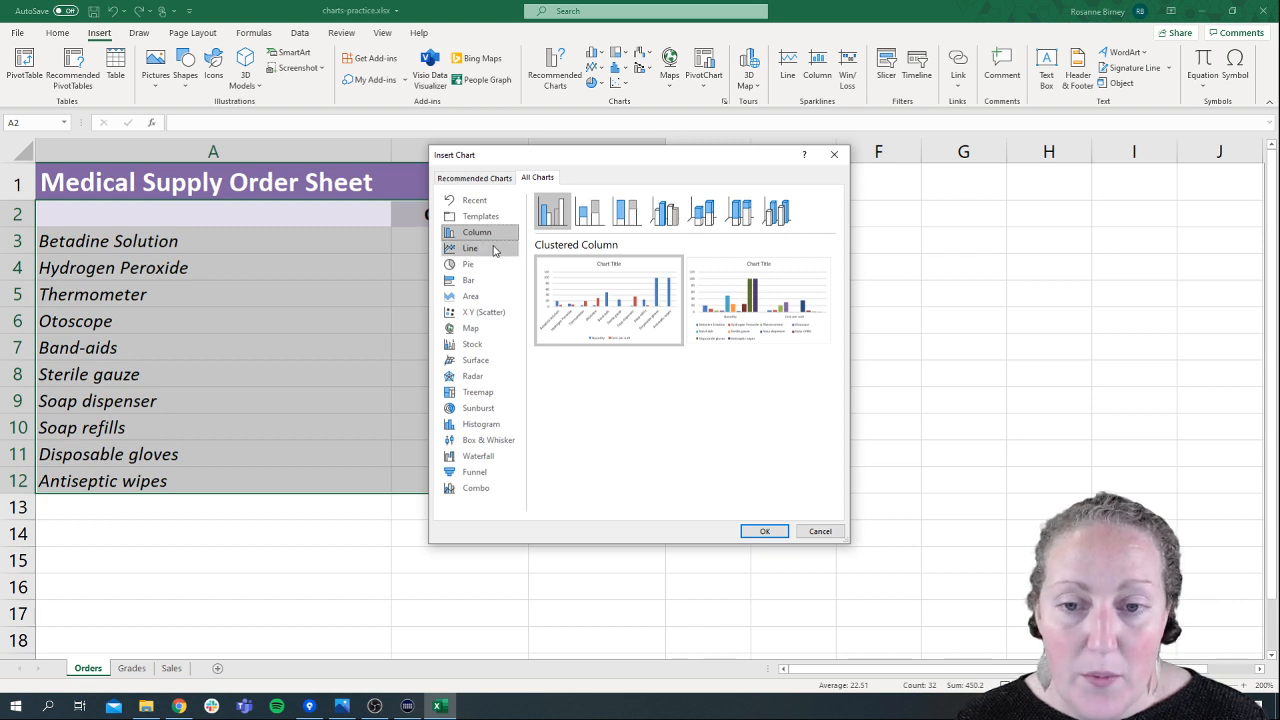
{"action": "left_click", "coordinate": [485, 249]}
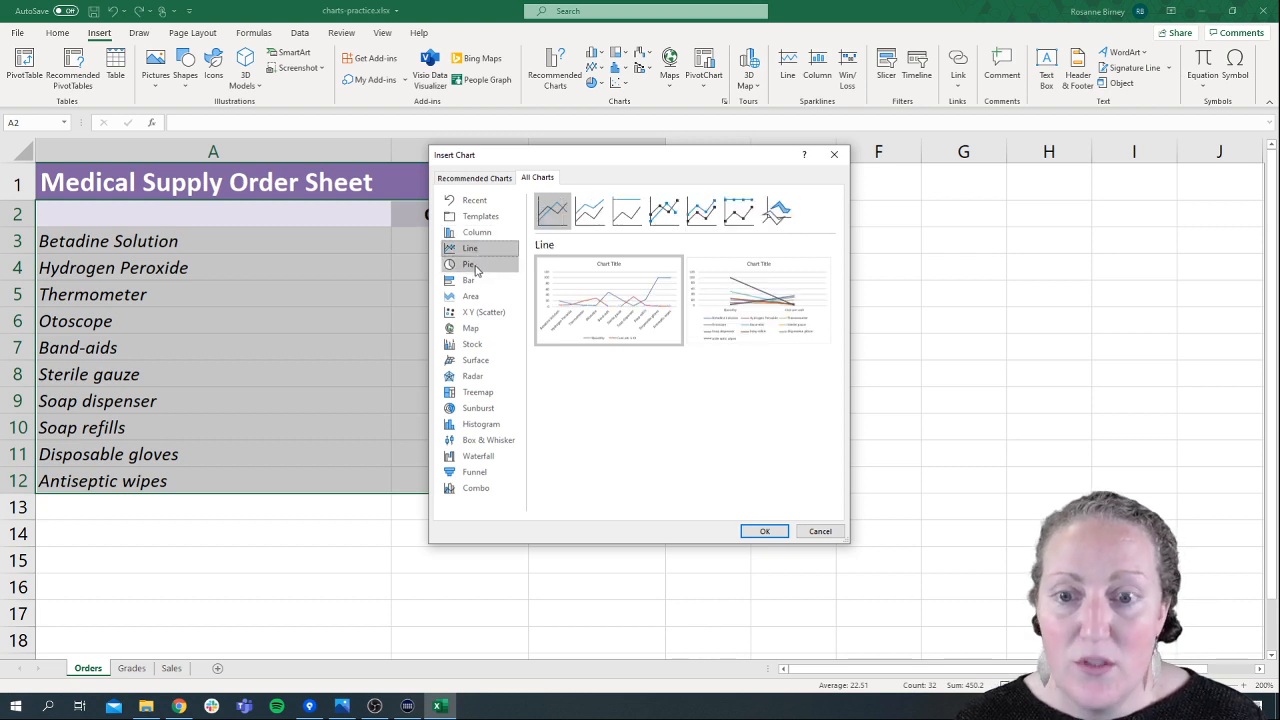
{"action": "left_click", "coordinate": [470, 266]}
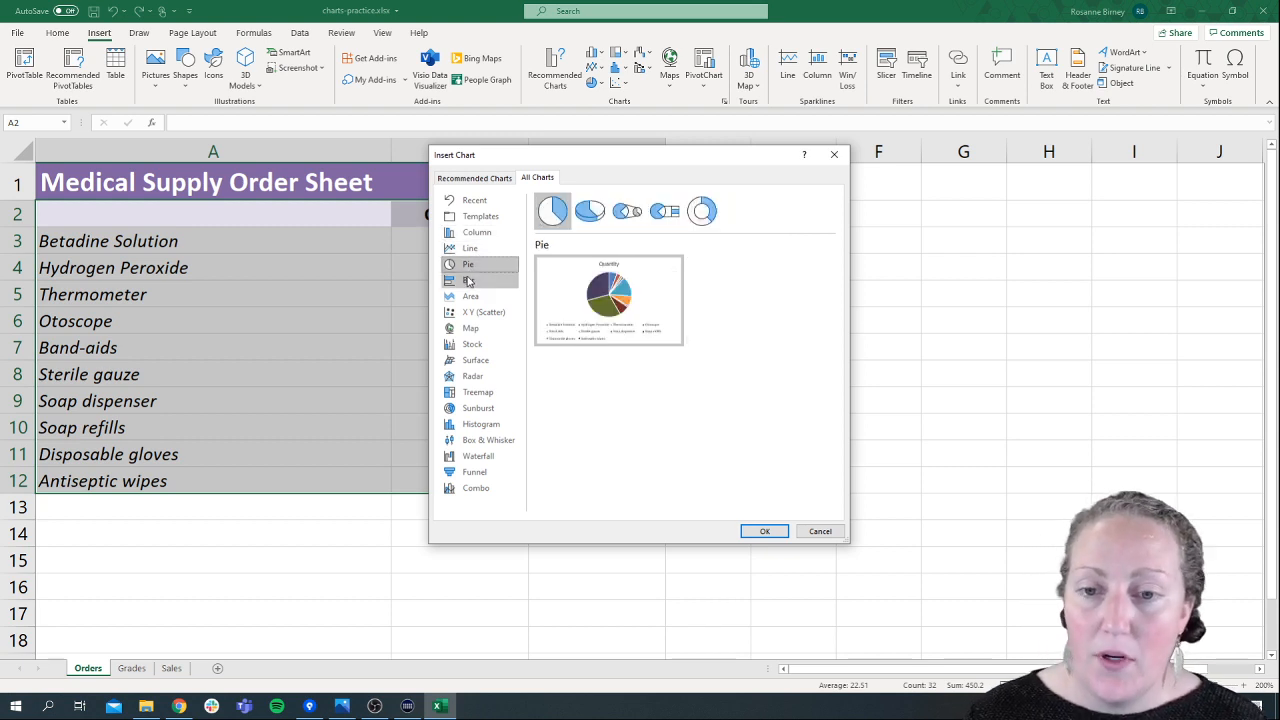
{"action": "left_click", "coordinate": [470, 281]}
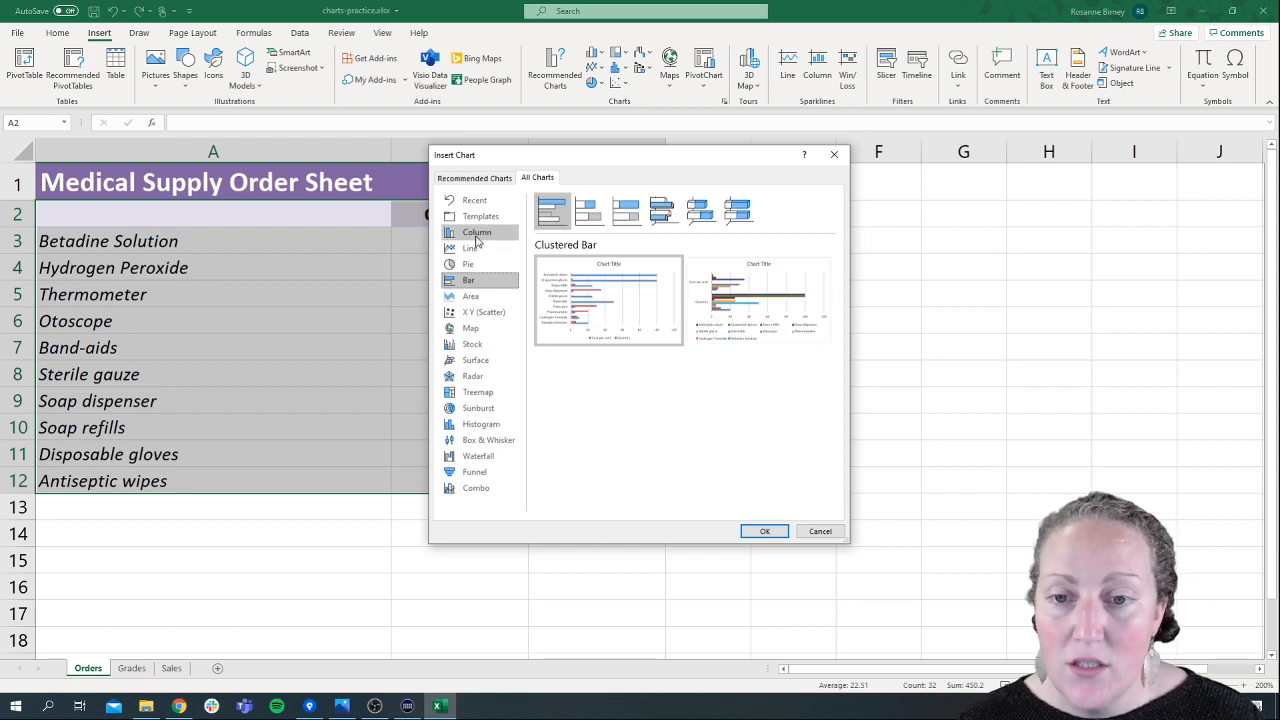
- Insert a 3-D Clustered Column chart of quantity and cost per unit for each item
{"action": "left_click", "coordinate": [476, 234]}
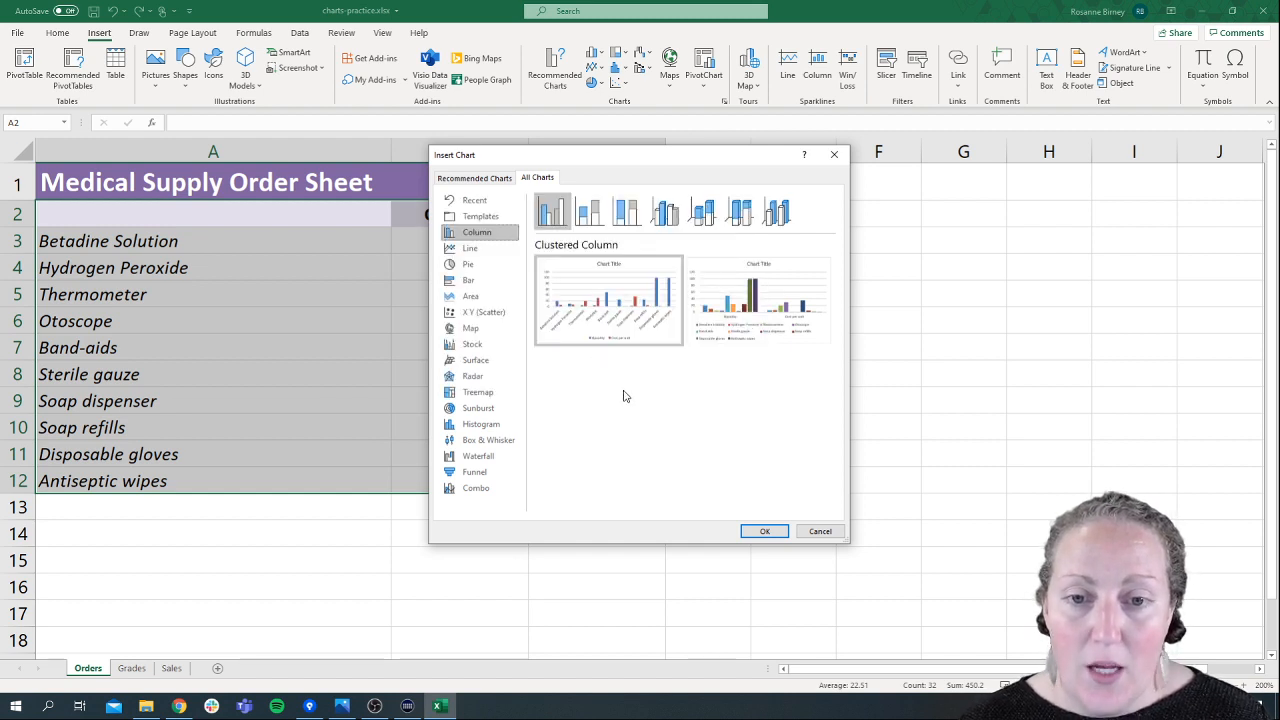
{"action": "left_click", "coordinate": [598, 222]}
{"action": "left_click", "coordinate": [630, 218]}
{"action": "left_click", "coordinate": [670, 220]}
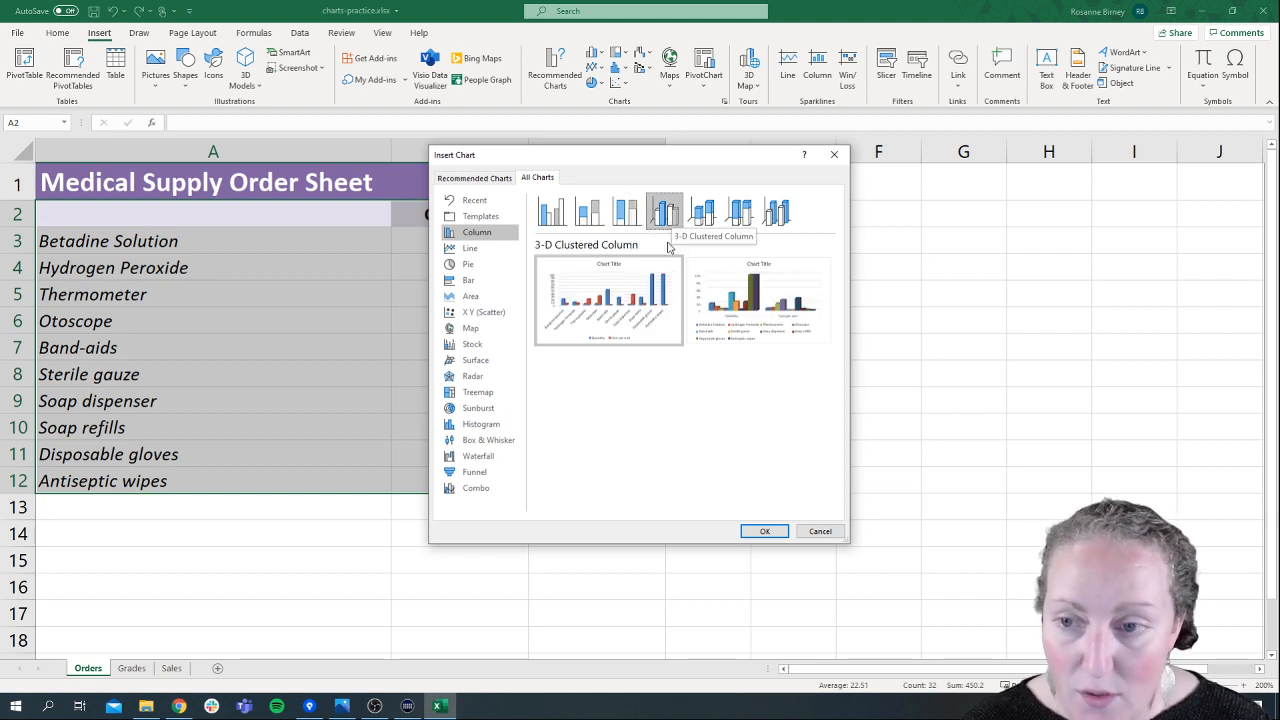
{"action": "mouse_move", "coordinate": [598, 338]}
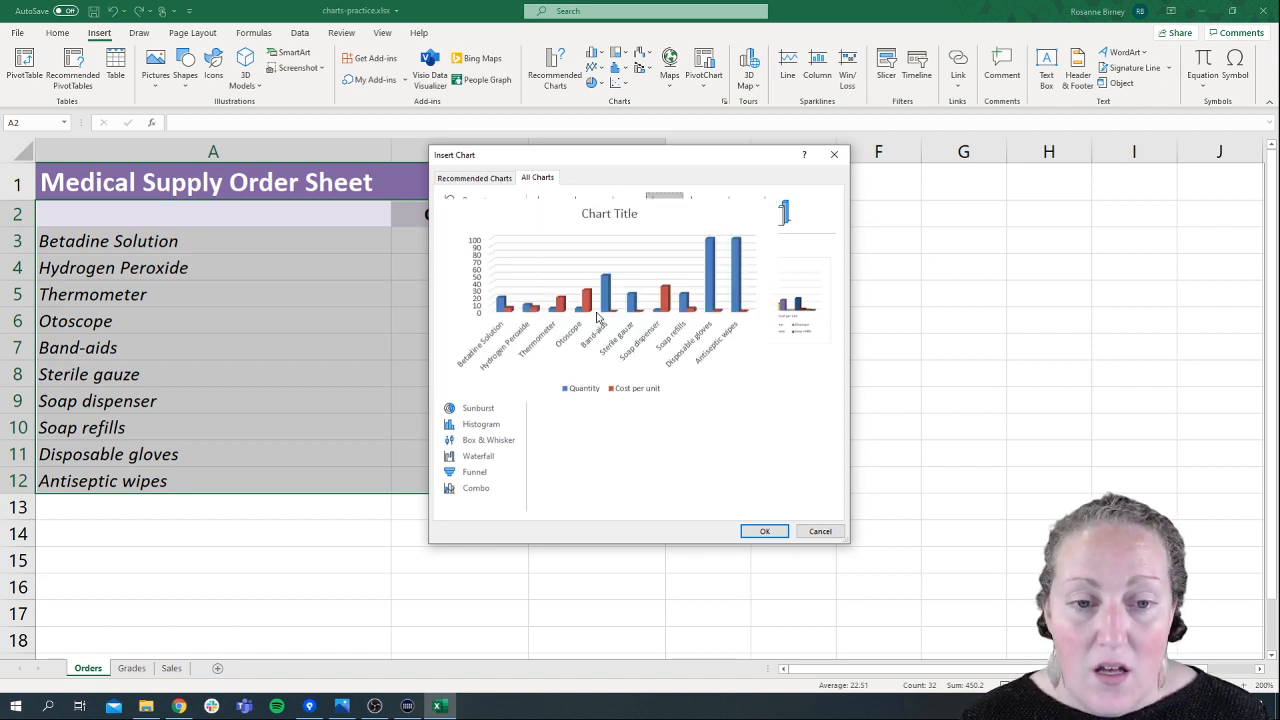
{"action": "mouse_move", "coordinate": [657, 314]}
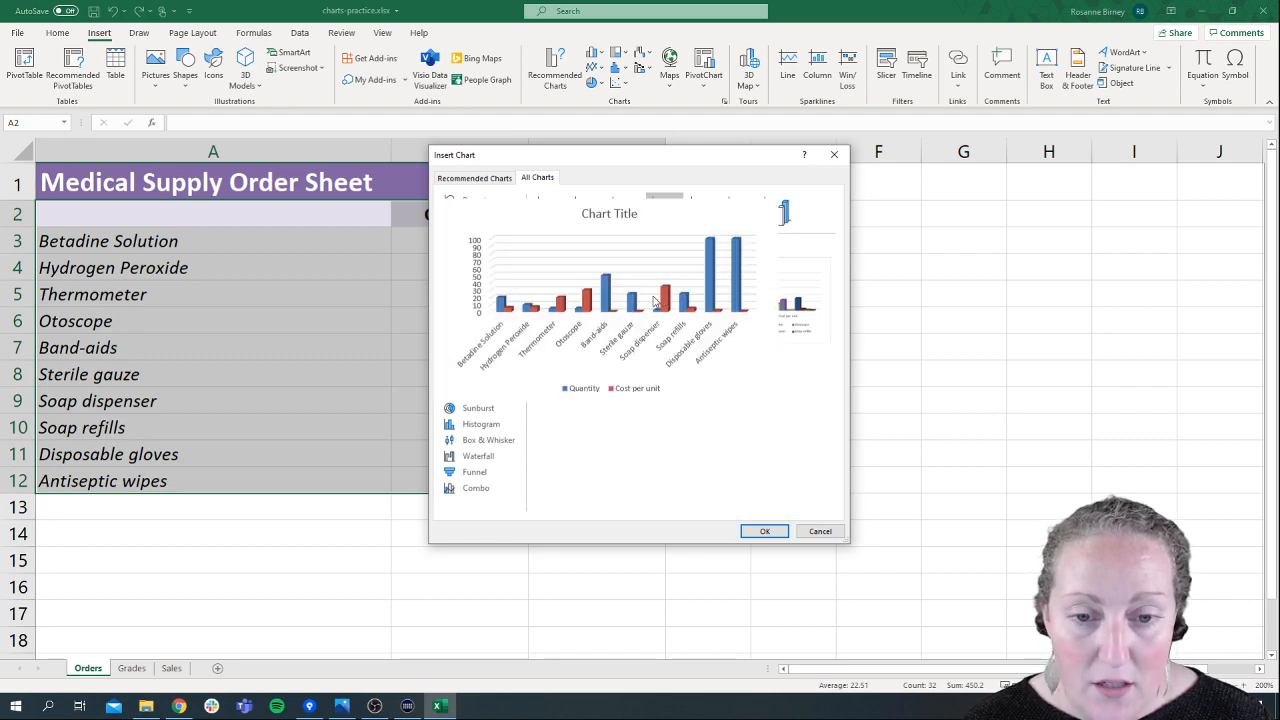
{"action": "left_click", "coordinate": [764, 531]}
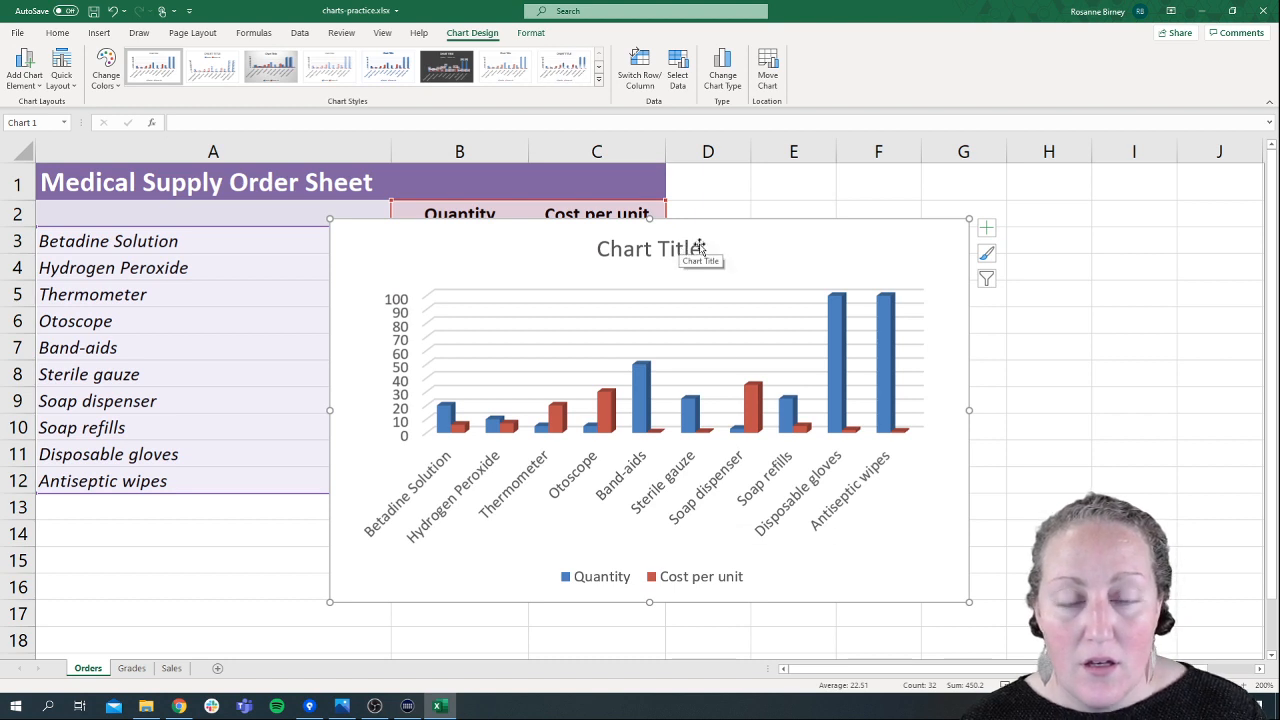
- Move the chart title toward the chart's right side, and undo the move
{"action": "left_click_drag", "start_coordinate": [696, 251], "coordinate": [893, 262]}
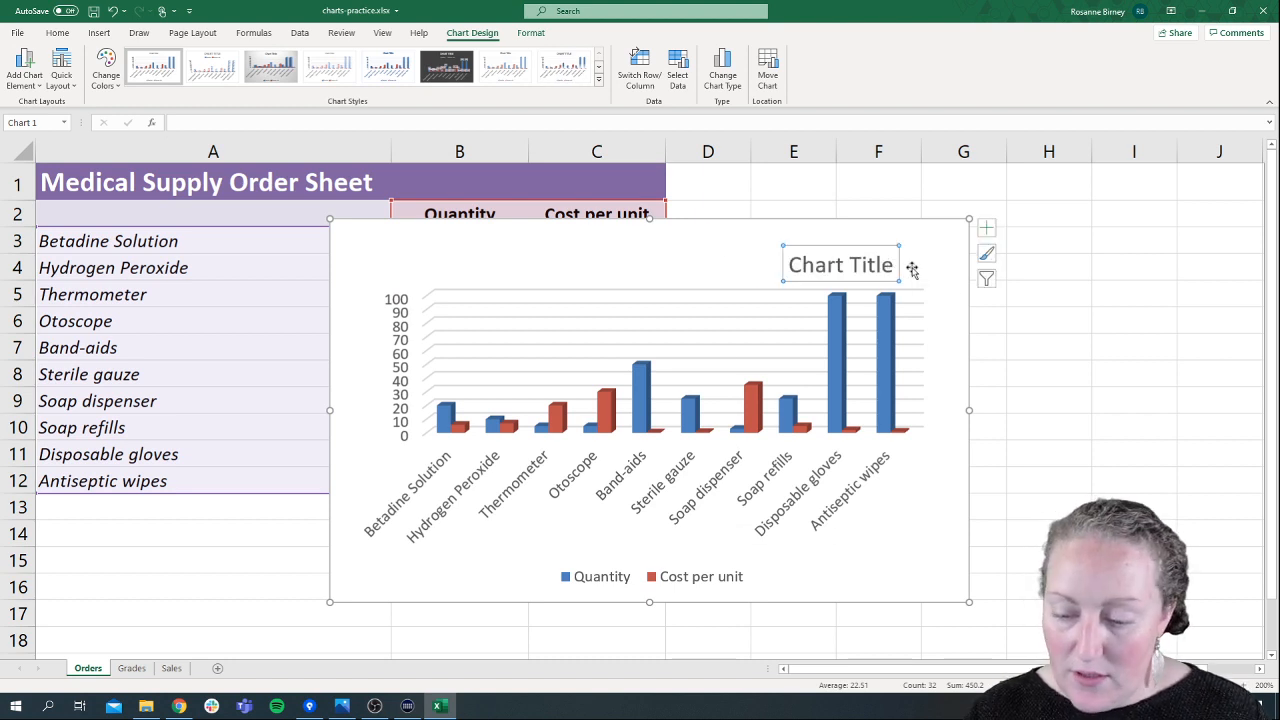
{"action": "key", "text": "ctrl+z"}
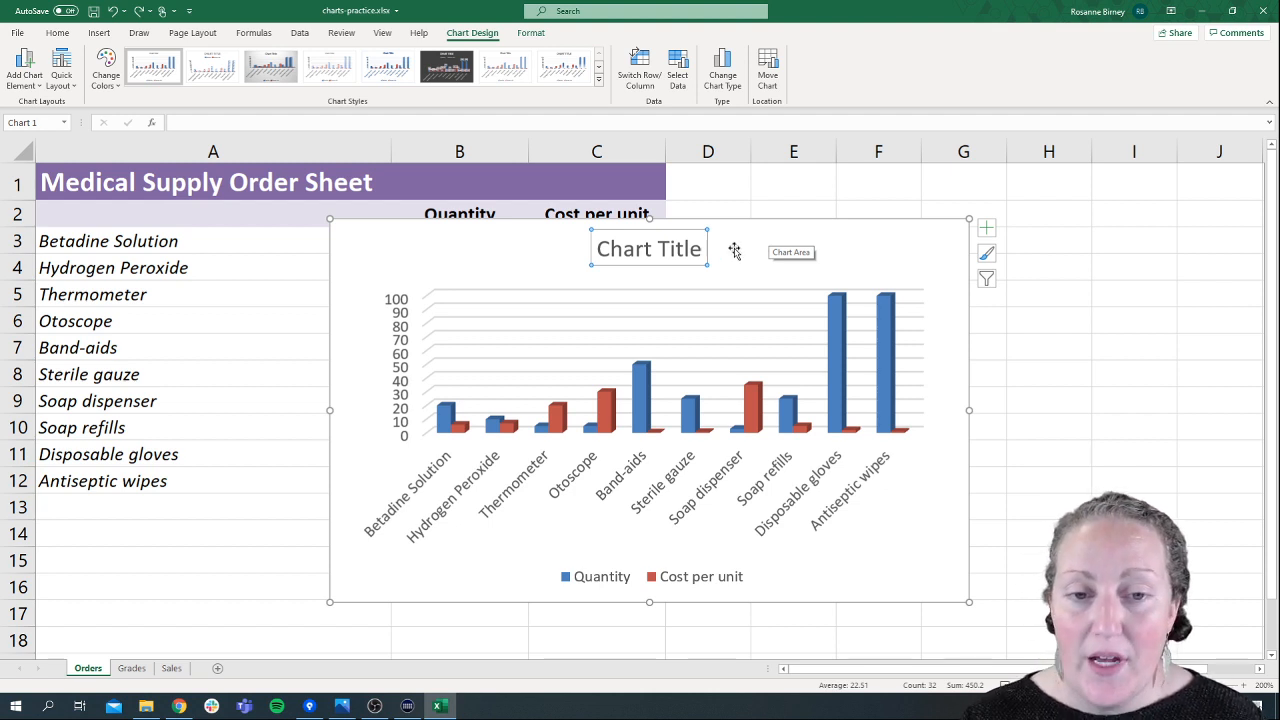
- Move the chart off the data into the empty area beside the table, from about D2 to K16
{"action": "left_click_drag", "start_coordinate": [734, 250], "coordinate": [1037, 207]}
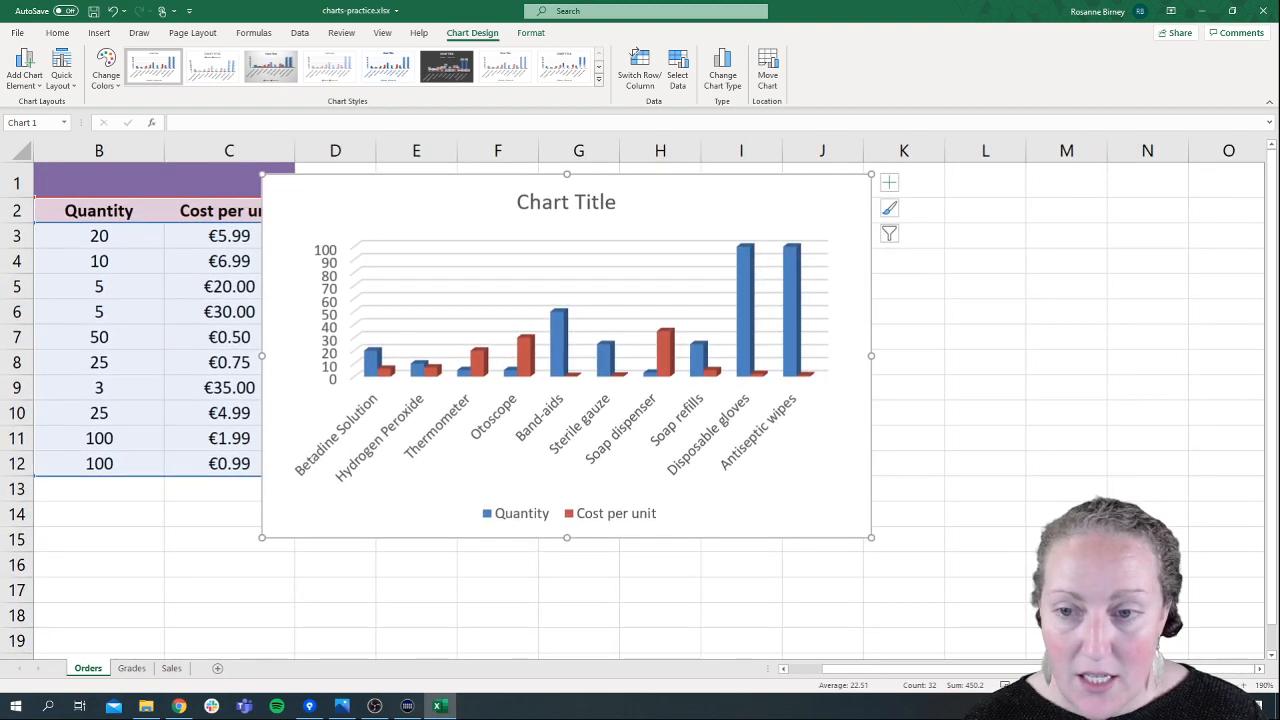
{"action": "left_click_drag", "start_coordinate": [985, 669], "coordinate": [945, 669]}
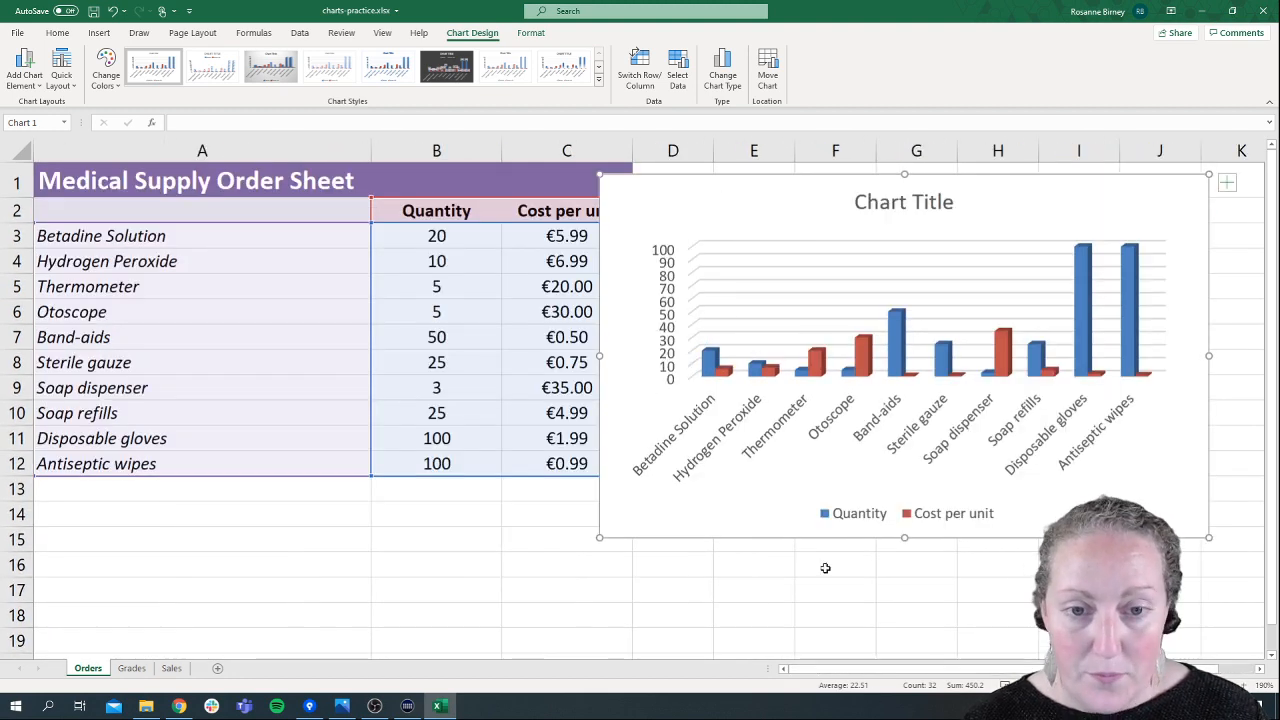
{"action": "left_click_drag", "start_coordinate": [749, 217], "coordinate": [785, 237]}
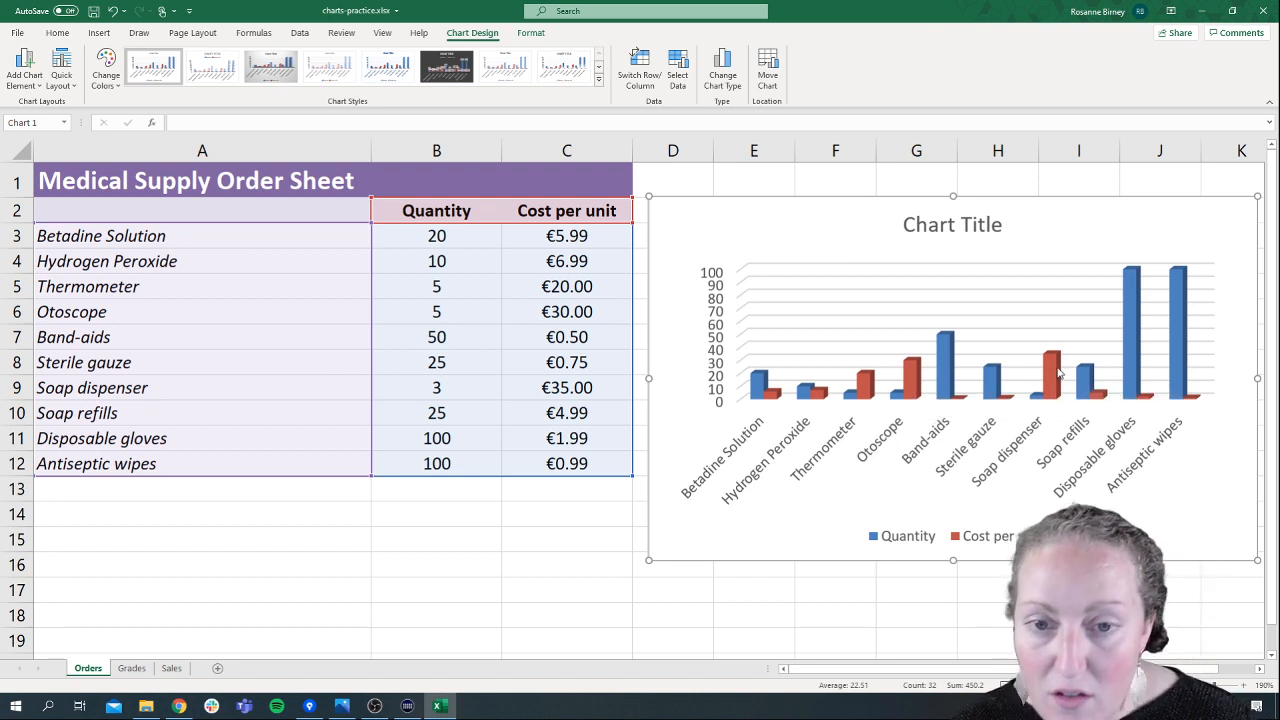
- Reselect A2:C12 on the Orders sheet as the chart's source data range
{"action": "mouse_move", "coordinate": [1049, 395]}
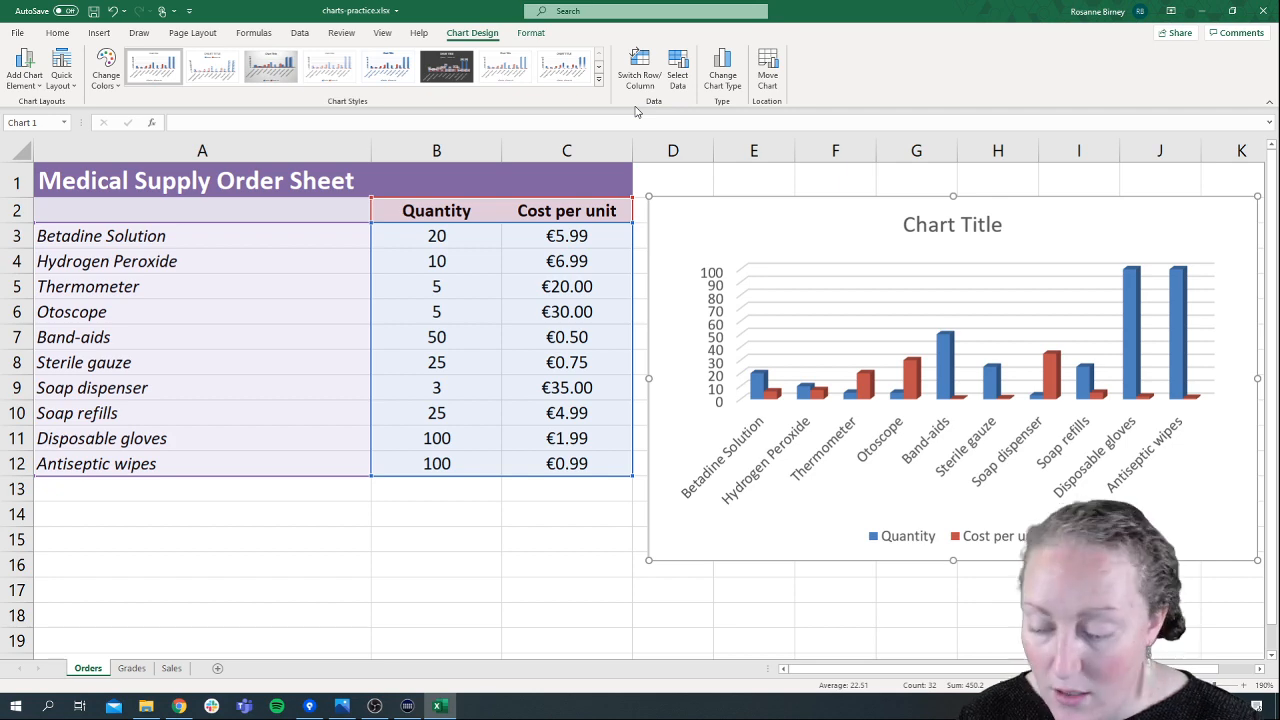
{"action": "key", "text": "super+plus"}
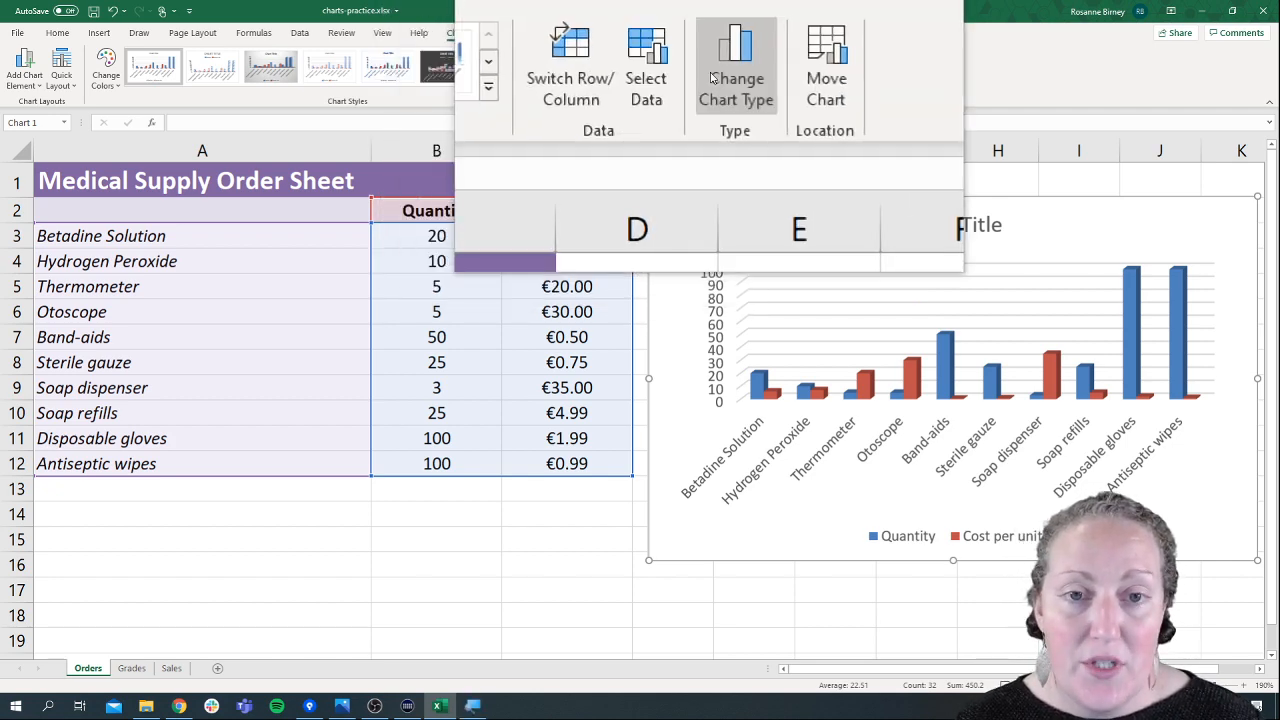
{"action": "left_click", "coordinate": [678, 82]}
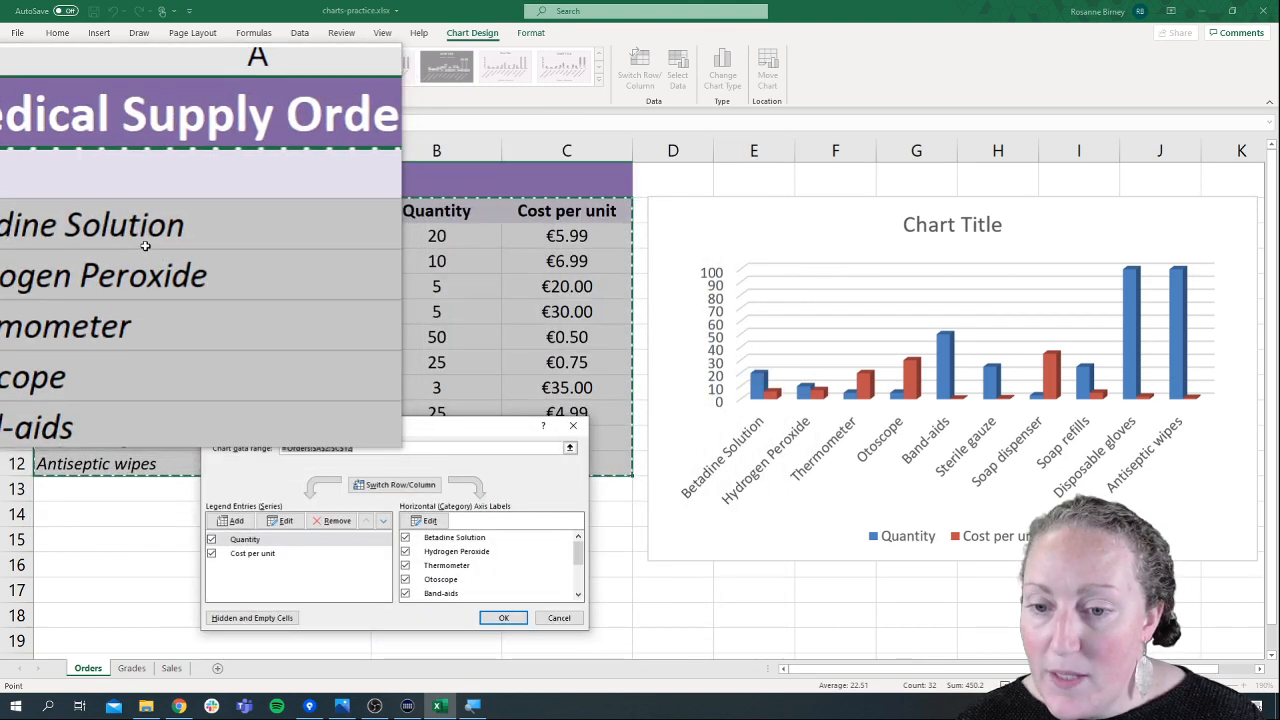
{"action": "left_click_drag", "start_coordinate": [121, 207], "coordinate": [566, 463]}
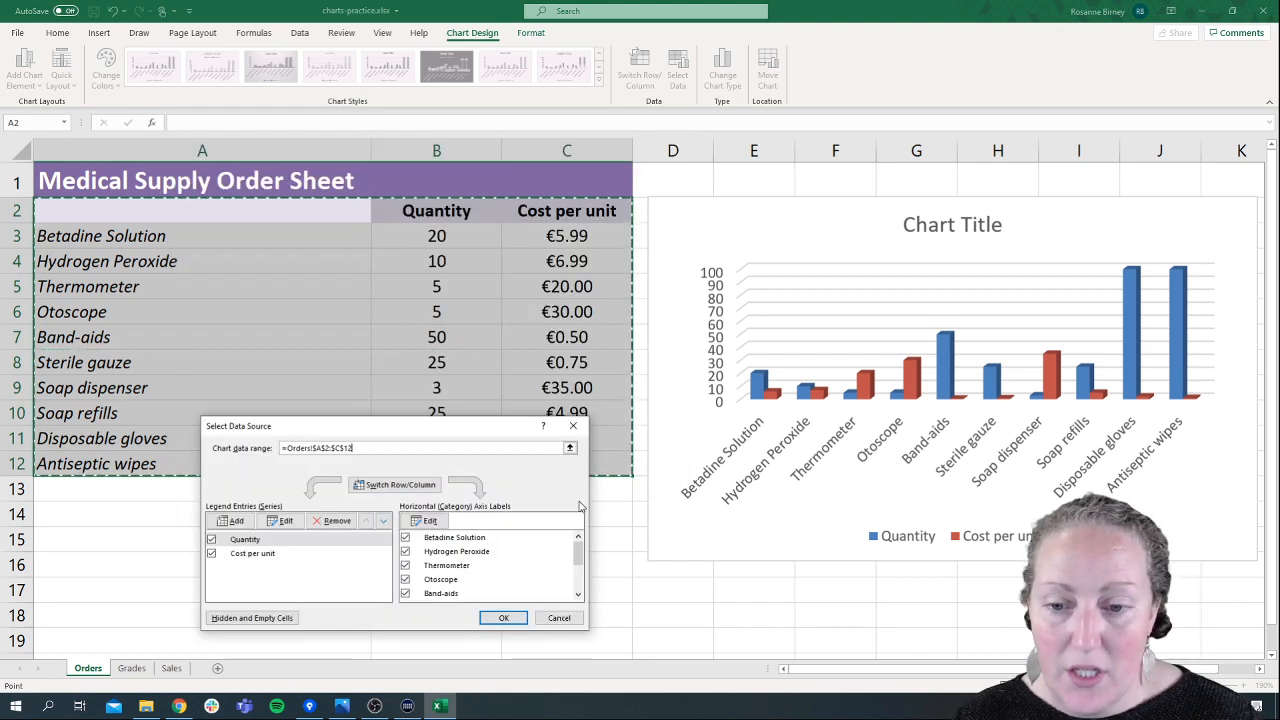
{"action": "left_click", "coordinate": [508, 620]}
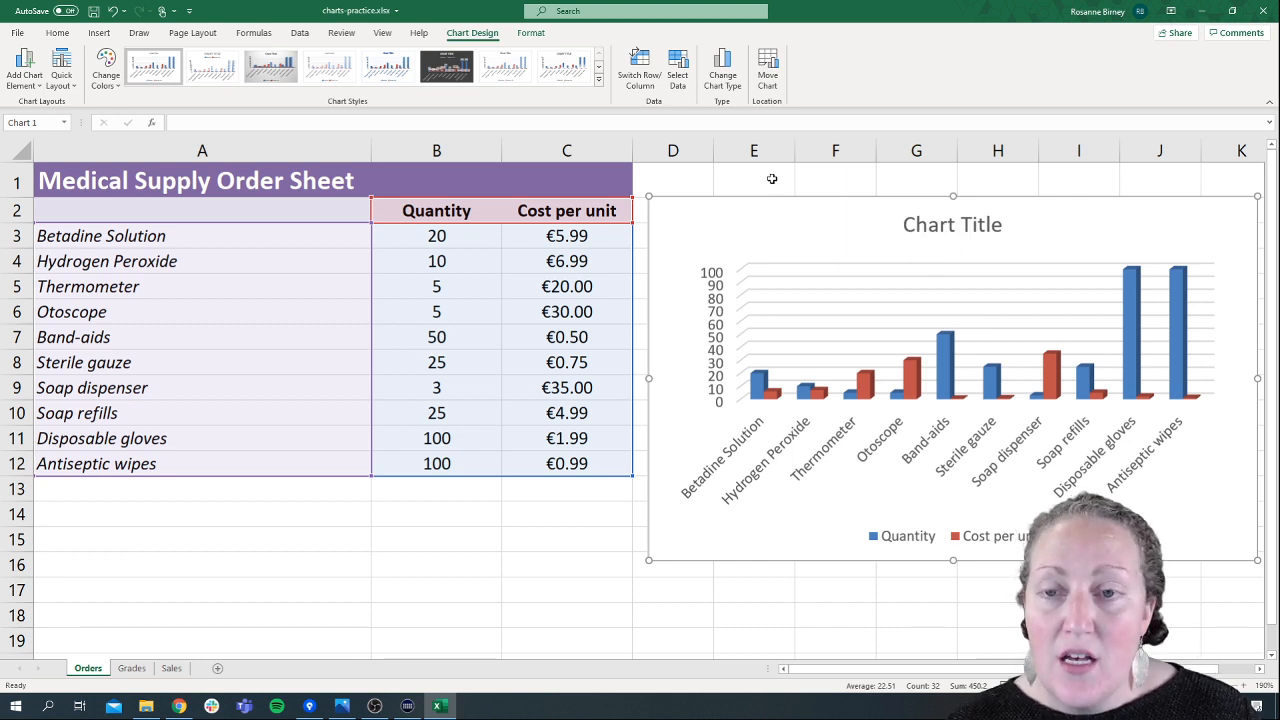
- Add data callout labels to the columns of the chart
{"action": "left_click", "coordinate": [670, 357]}
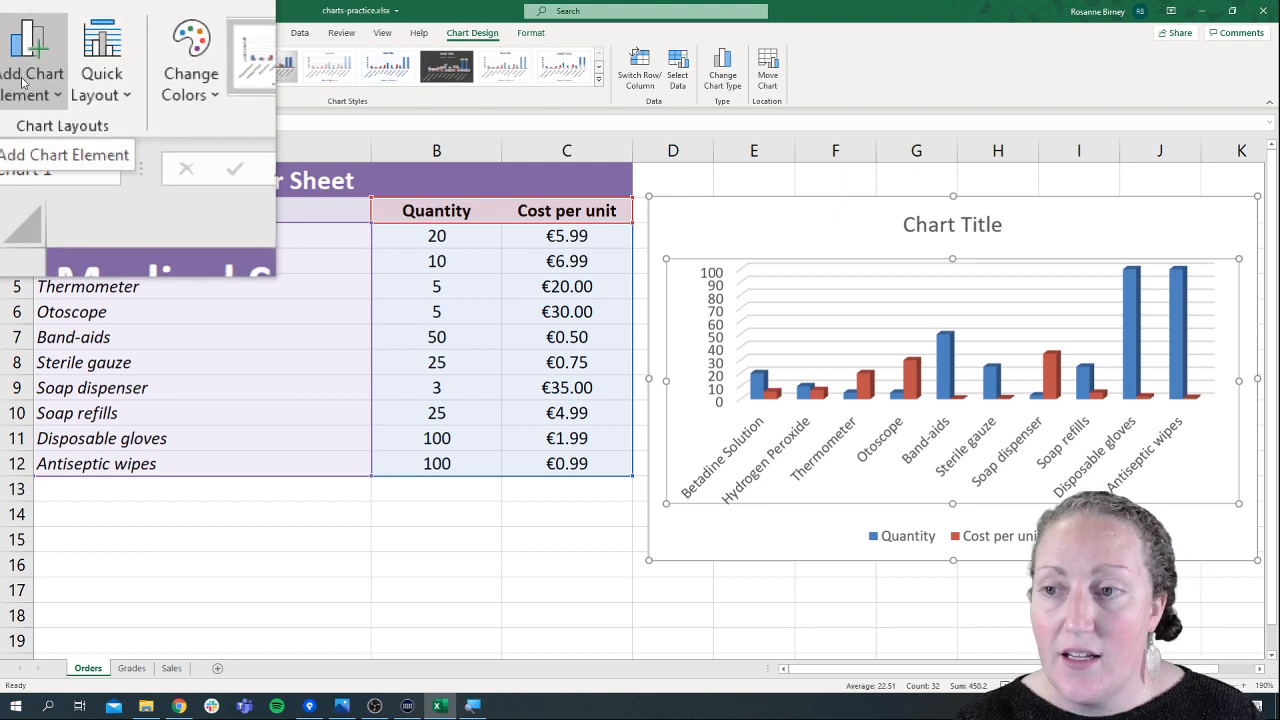
{"action": "left_click", "coordinate": [22, 84]}
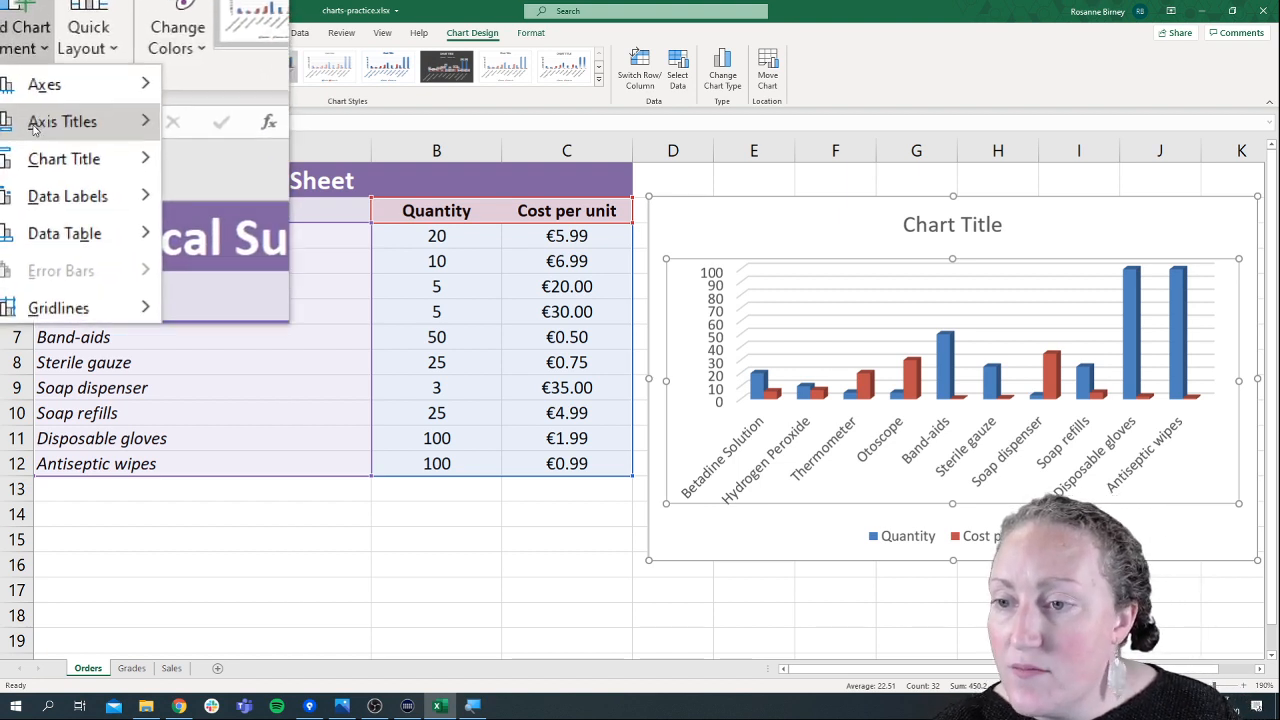
{"action": "mouse_move", "coordinate": [30, 146]}
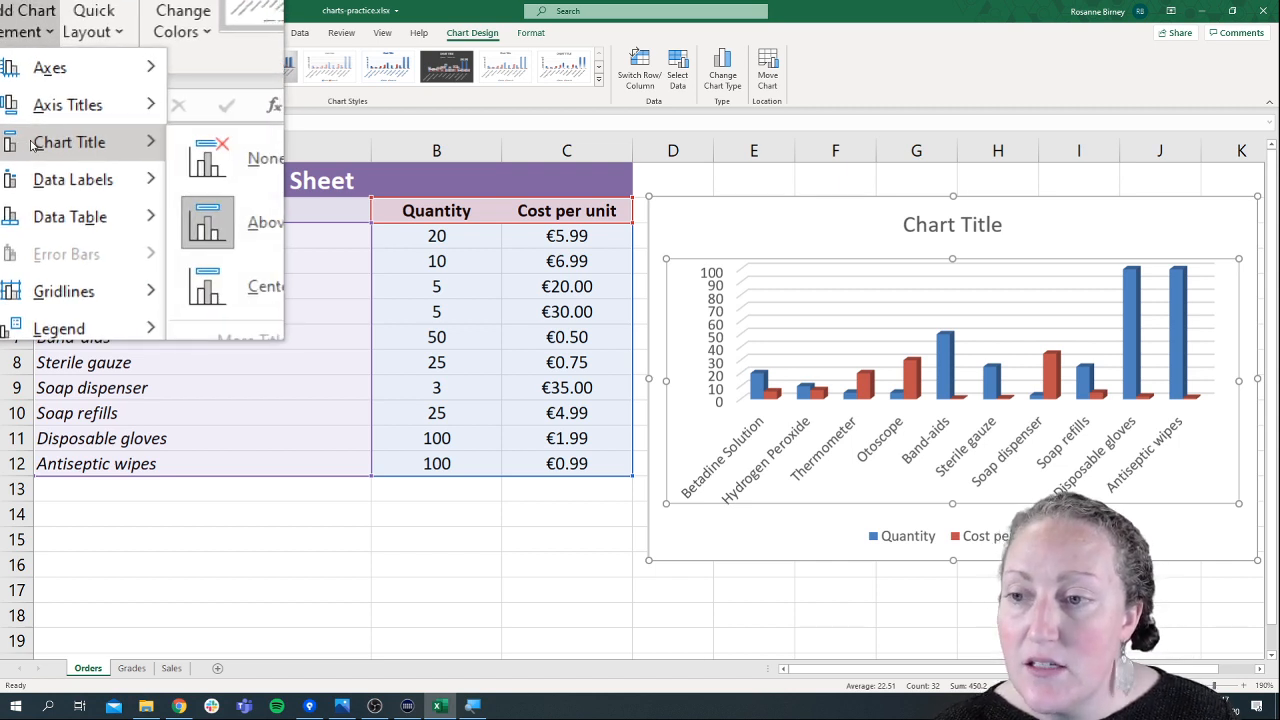
{"action": "mouse_move", "coordinate": [45, 170]}
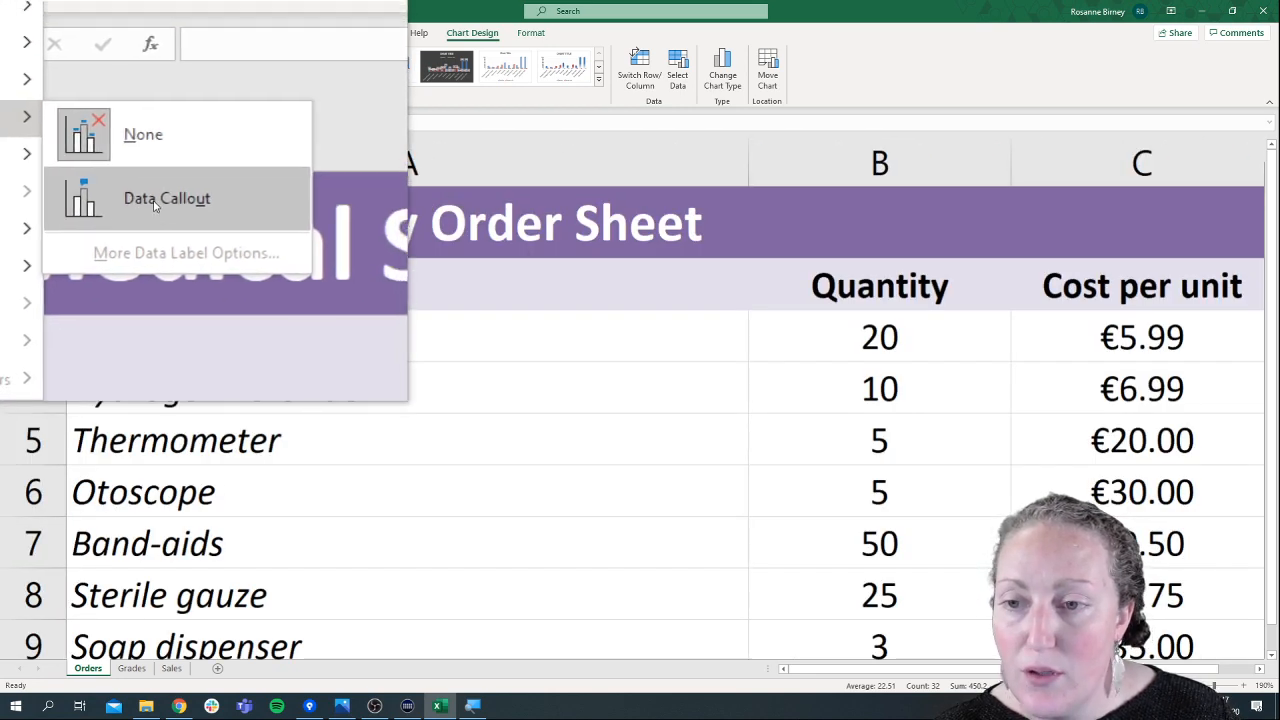
{"action": "left_click", "coordinate": [155, 200]}
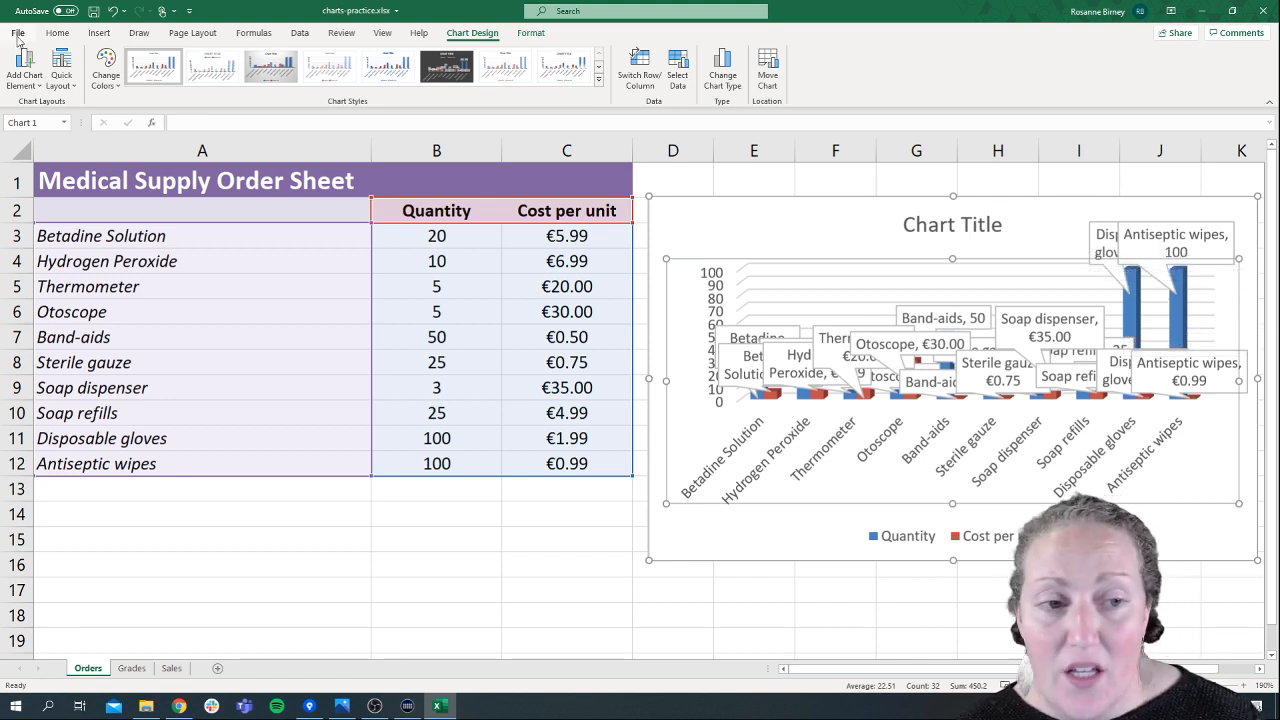
- Remove the data labels from the chart by setting them to None
{"action": "left_click", "coordinate": [29, 90]}
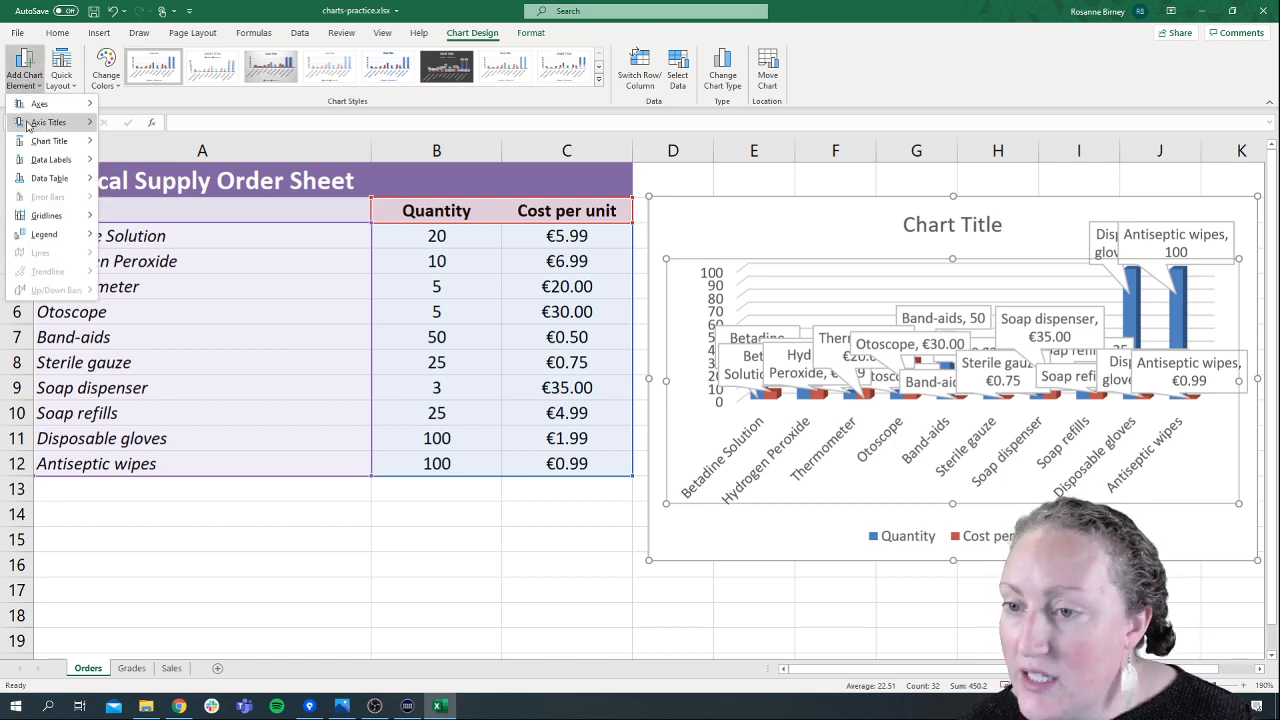
{"action": "mouse_move", "coordinate": [55, 159]}
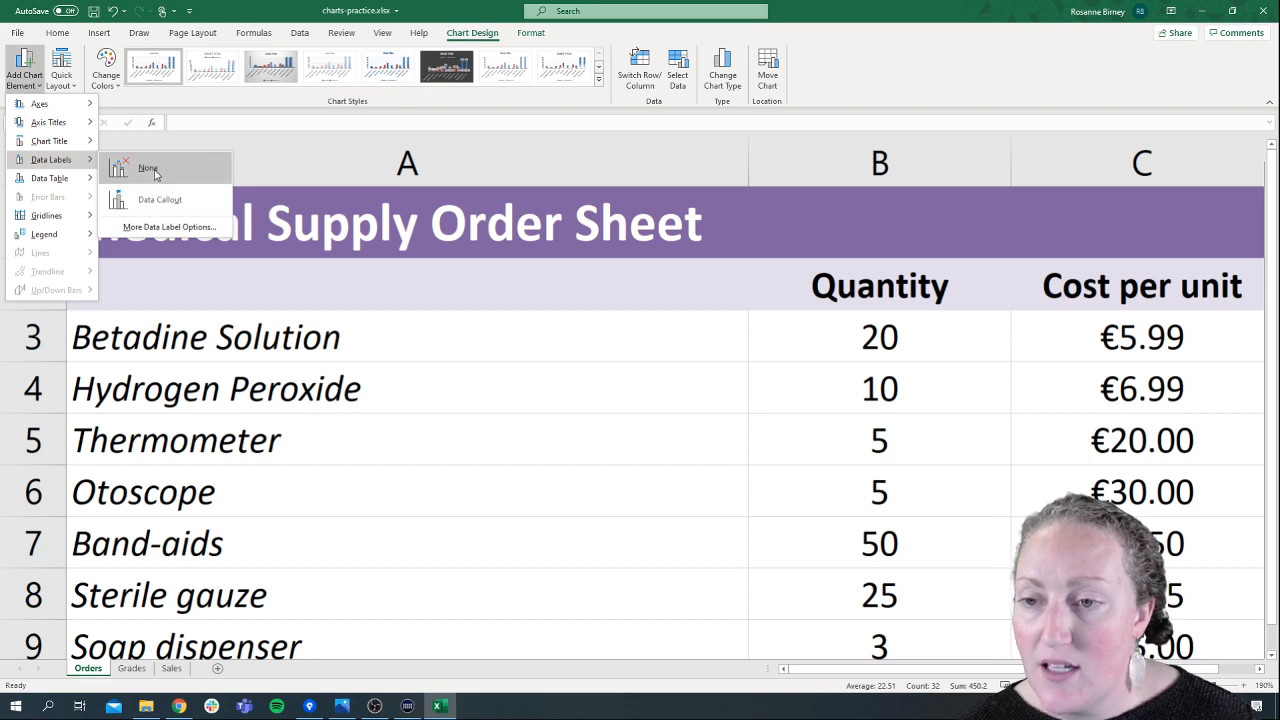
{"action": "left_click", "coordinate": [150, 169]}
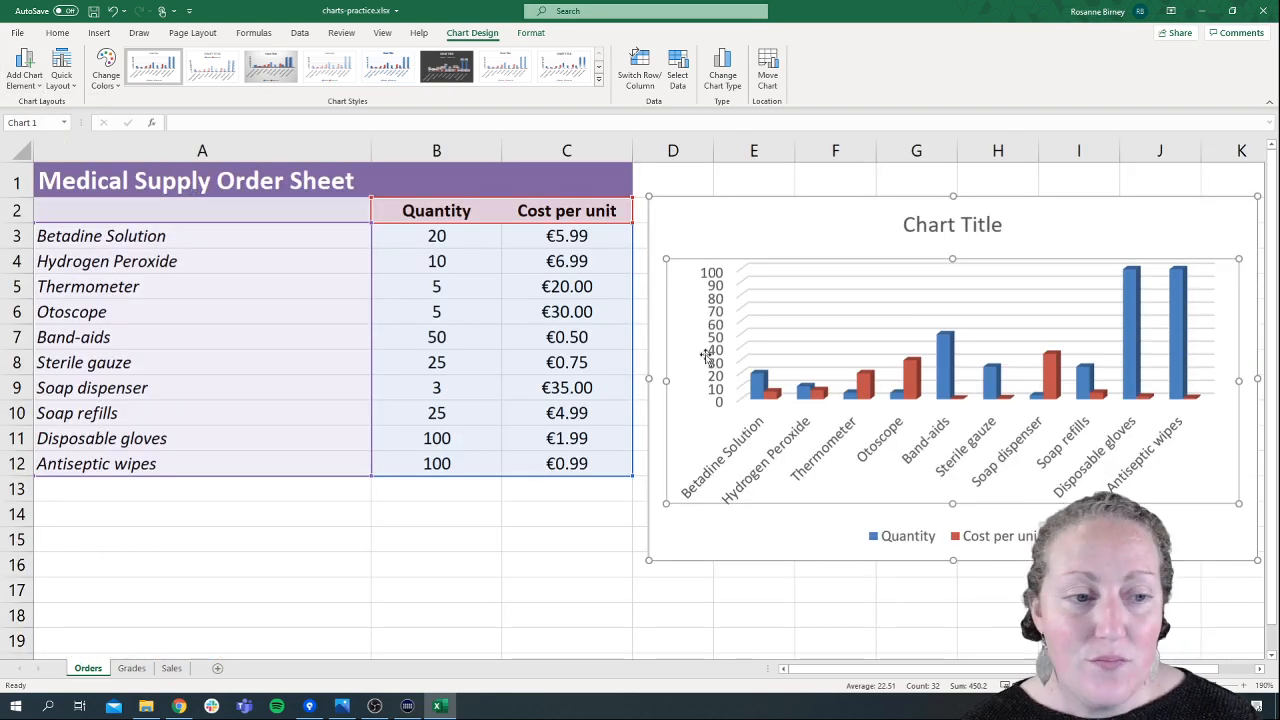
- Replace the chart's placeholder title with "Orders" and close the title formatting options
{"action": "double_click", "coordinate": [950, 228]}
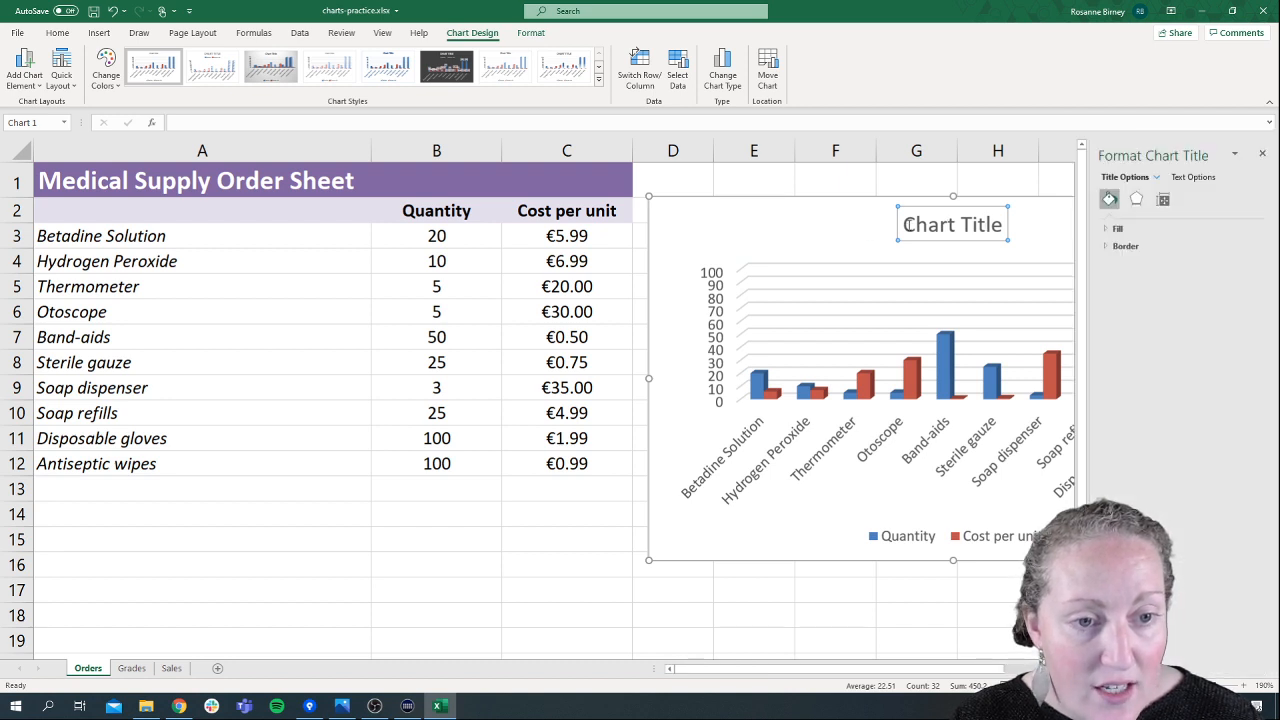
{"action": "left_click_drag", "start_coordinate": [906, 225], "coordinate": [1012, 225]}
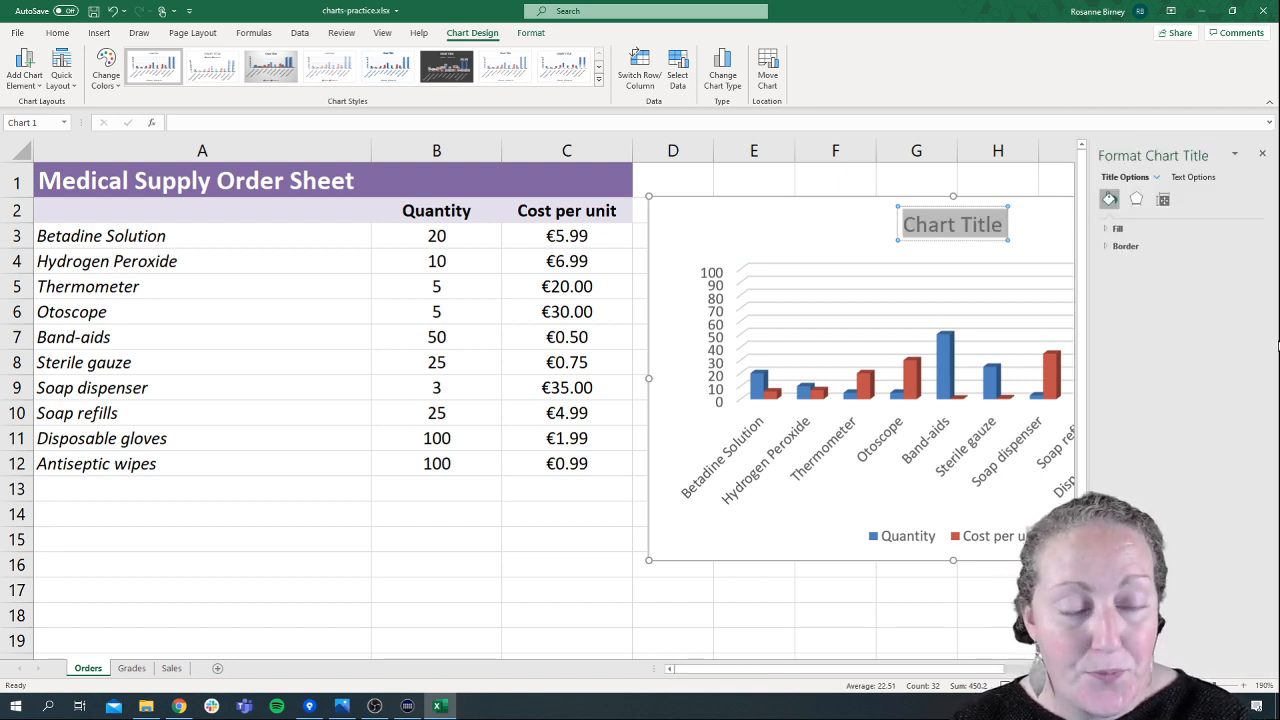
{"action": "type", "text": "Orders"}
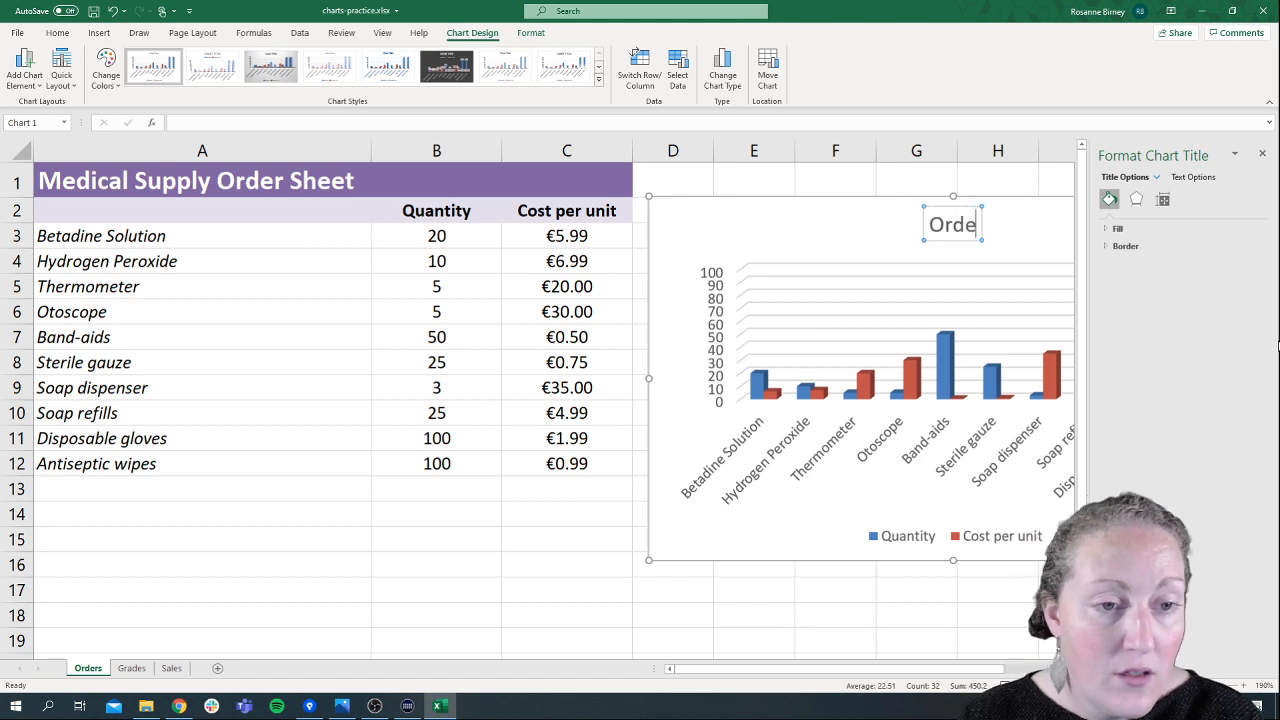
{"action": "left_click", "coordinate": [1264, 156]}
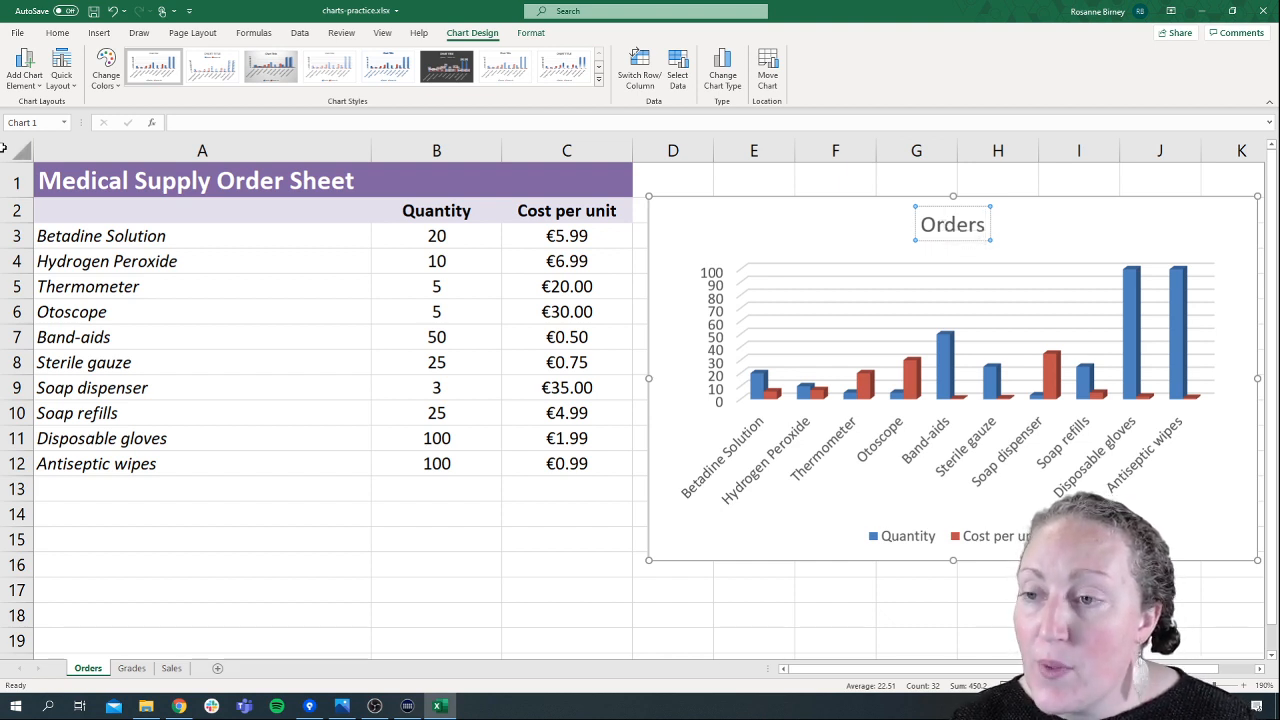
{"action": "left_click", "coordinate": [14, 86]}
{"action": "left_click", "coordinate": [12, 88]}
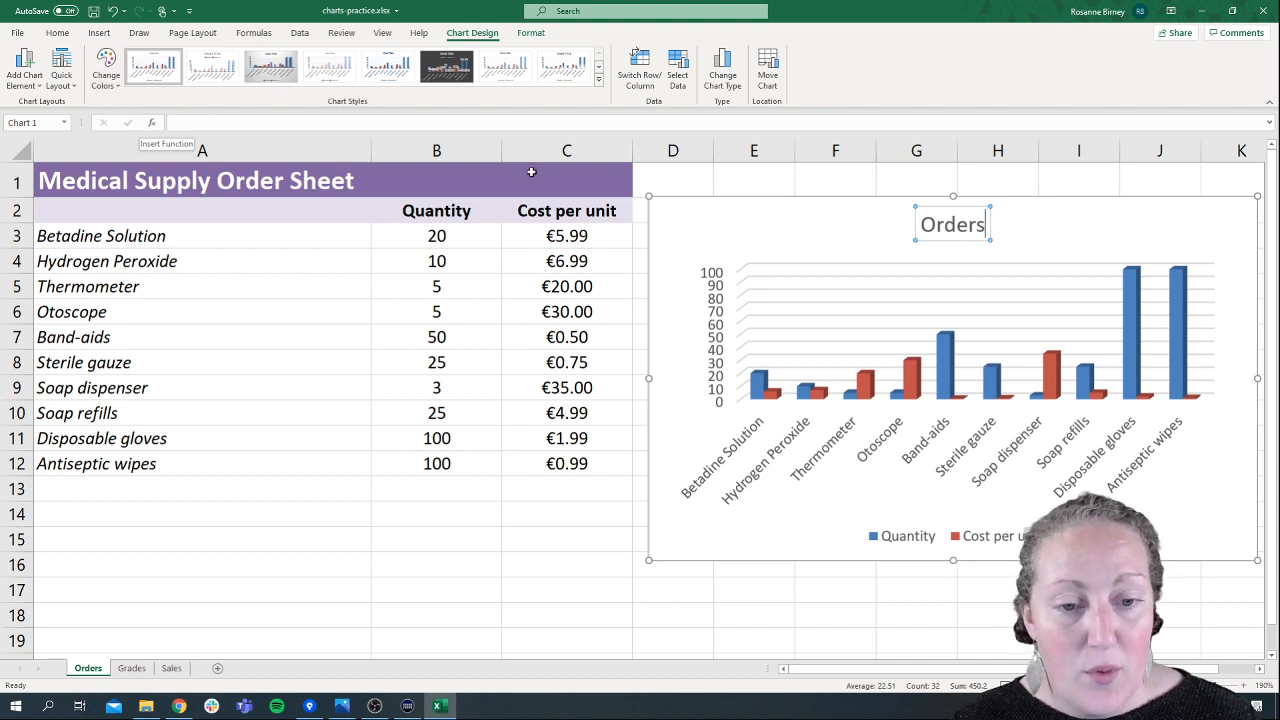
- Recolor the chart with the second colorful palette of blue and green, and apply the gray gradient chart style
{"action": "left_click", "coordinate": [105, 77]}
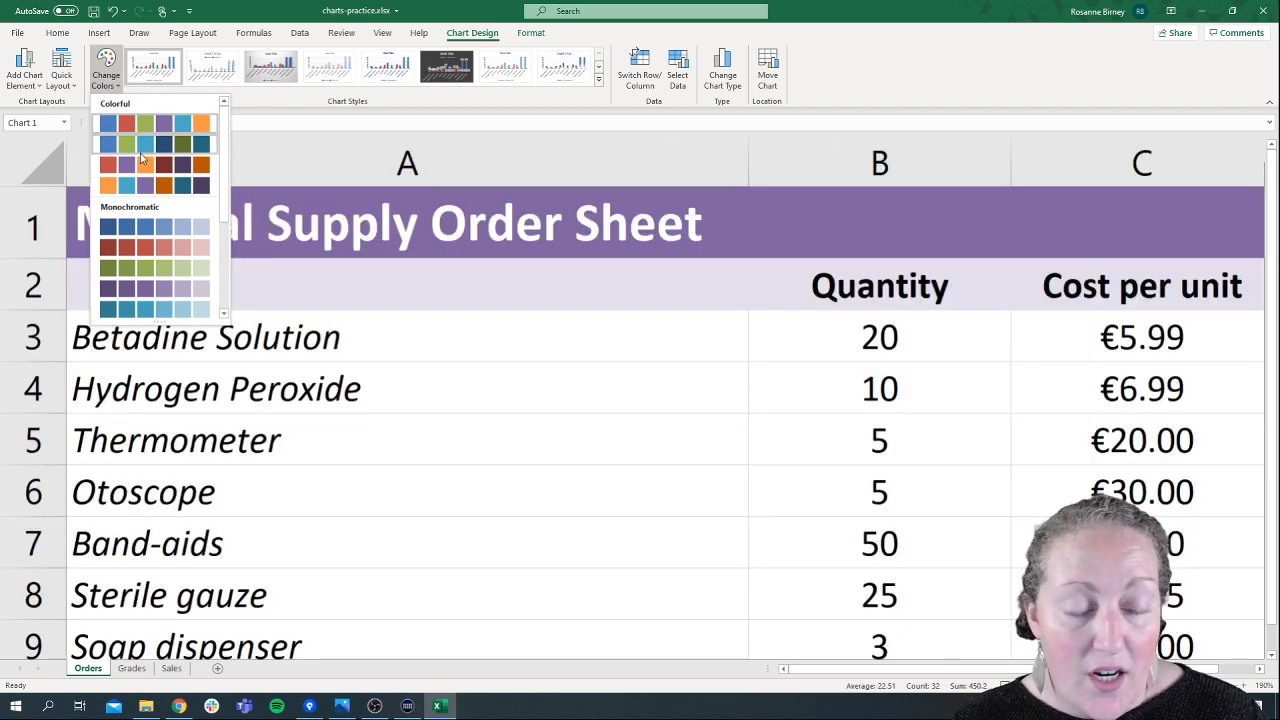
{"action": "left_click", "coordinate": [141, 150]}
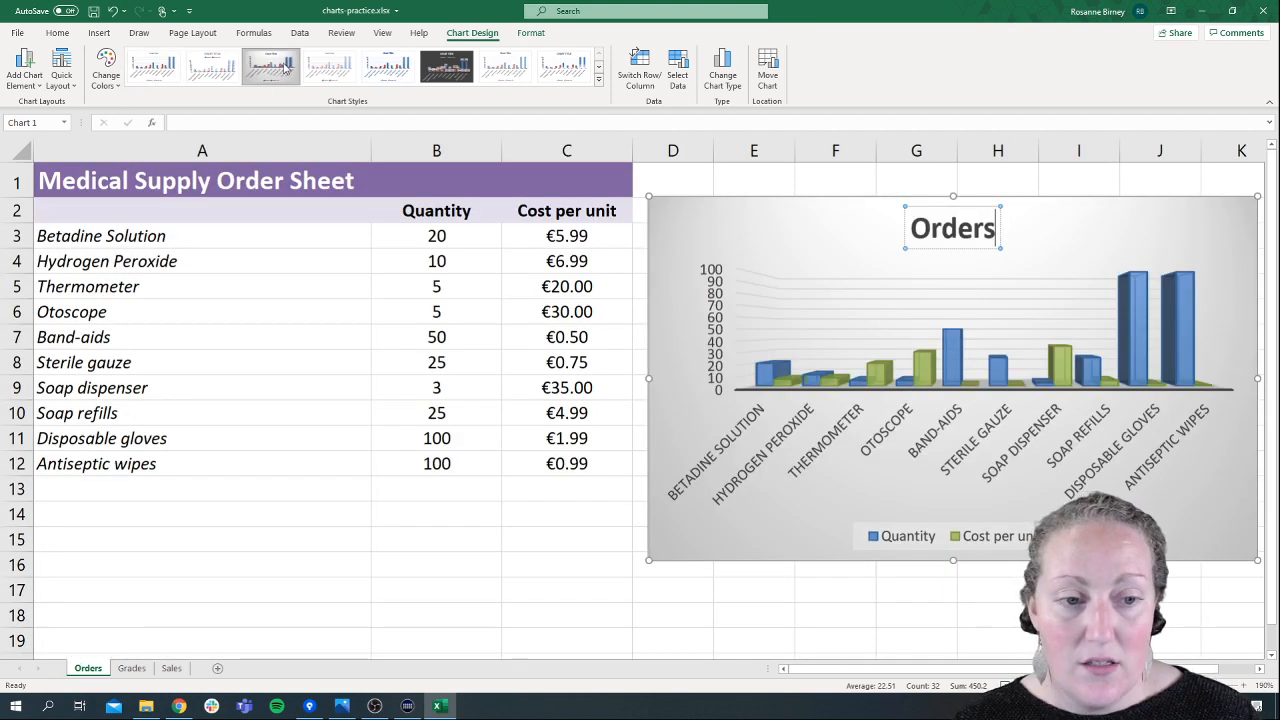
{"action": "left_click", "coordinate": [280, 68]}
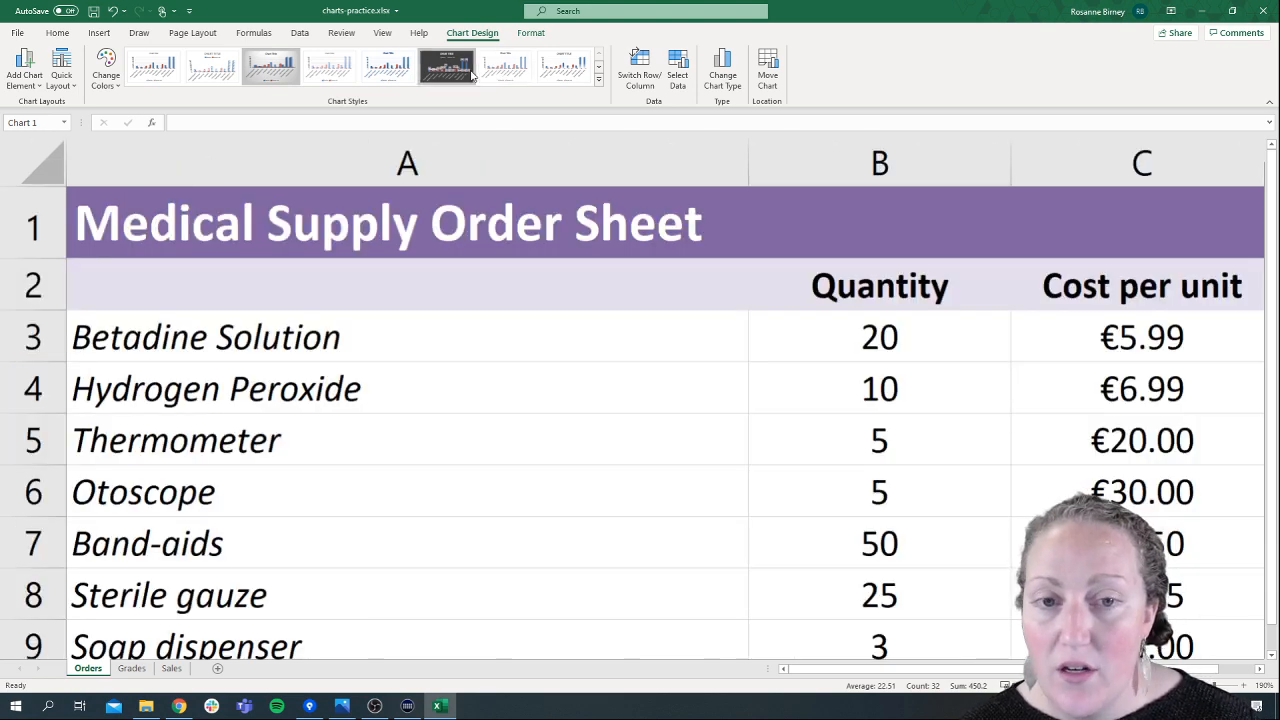
- Try the dark chart style, return to the gray gradient one, and undo these style changes
{"action": "left_click", "coordinate": [456, 73]}
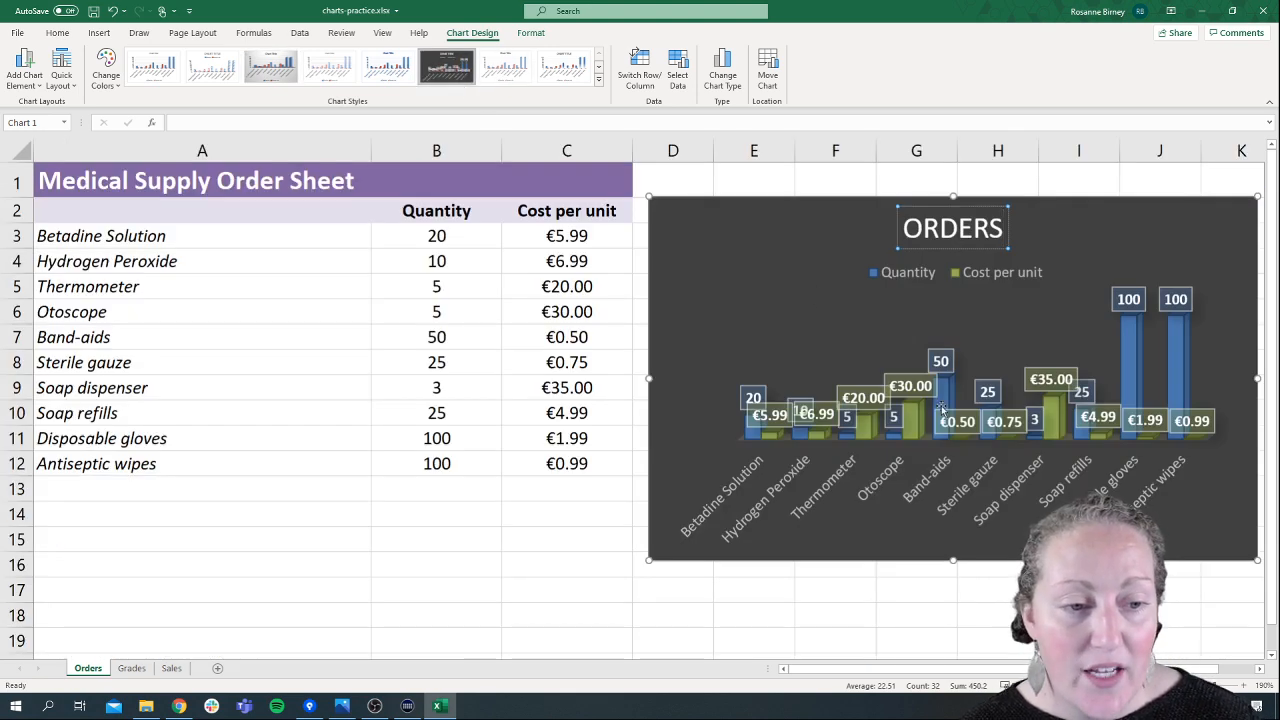
{"action": "left_click", "coordinate": [270, 66]}
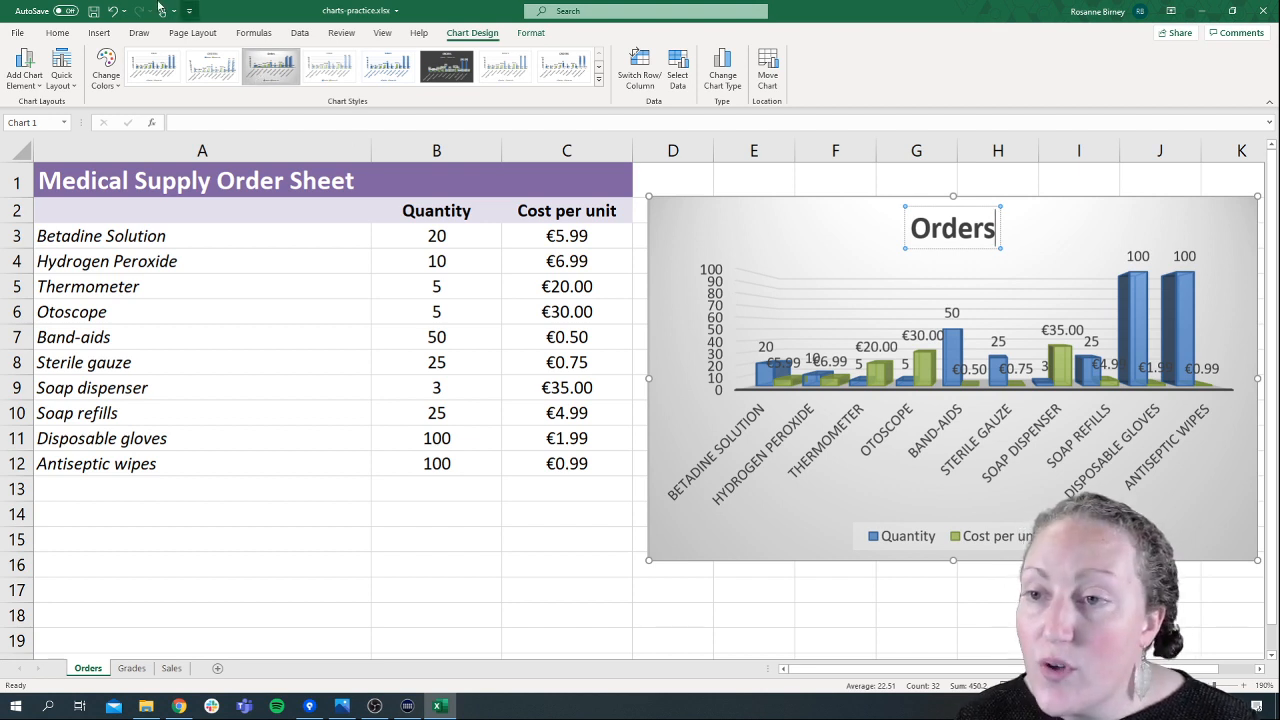
{"action": "left_click", "coordinate": [116, 13]}
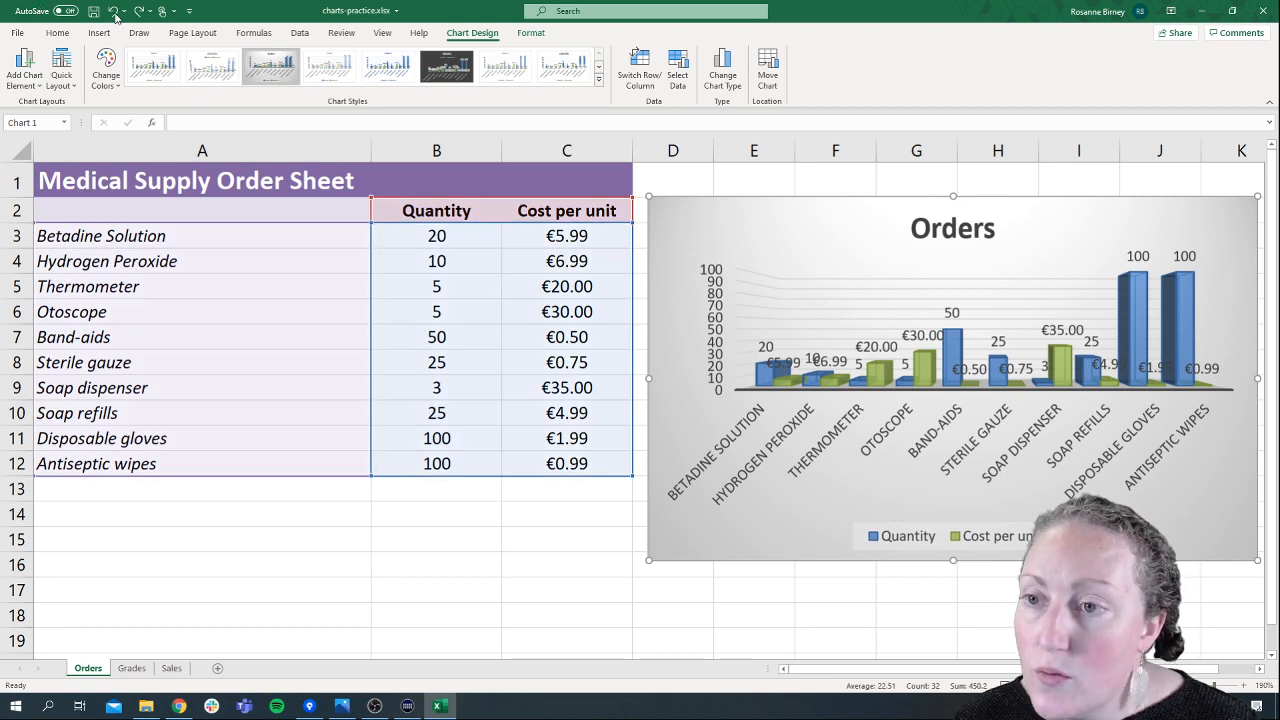
{"action": "left_click", "coordinate": [116, 13]}
{"action": "left_click", "coordinate": [116, 13]}
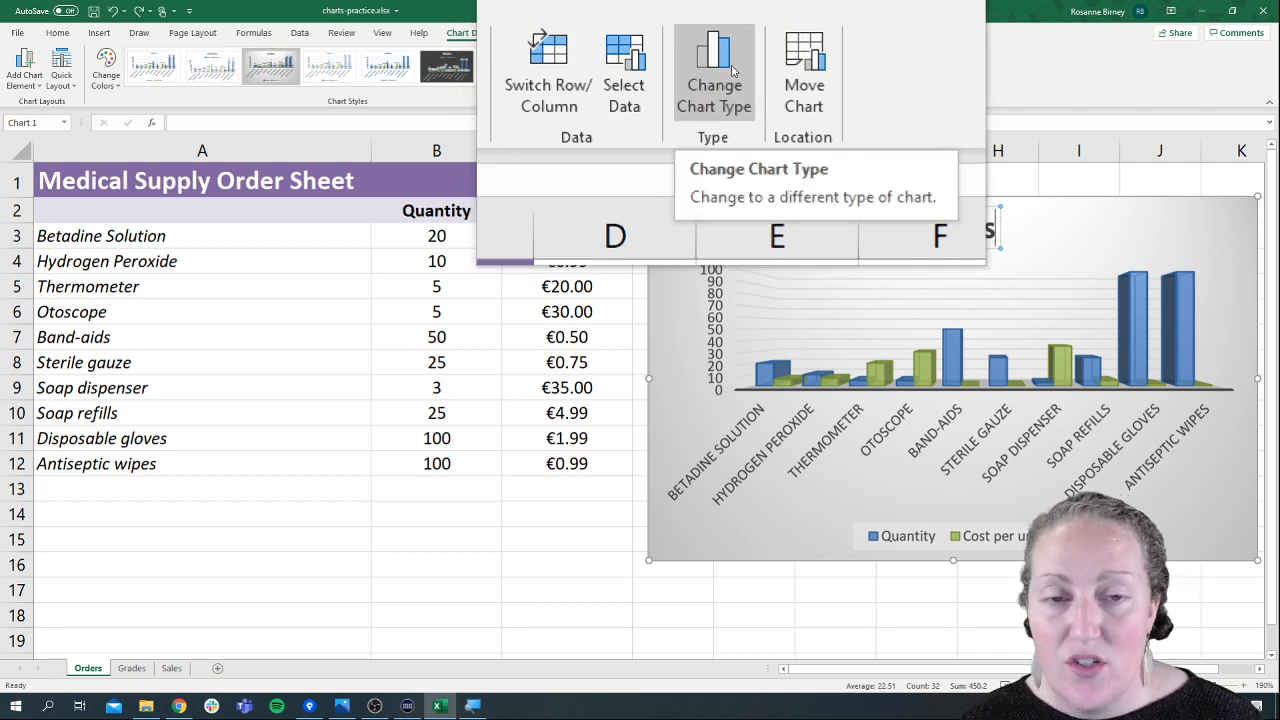
- View the available chart types for the Orders chart and leave without changing the type
{"action": "left_click", "coordinate": [722, 75]}
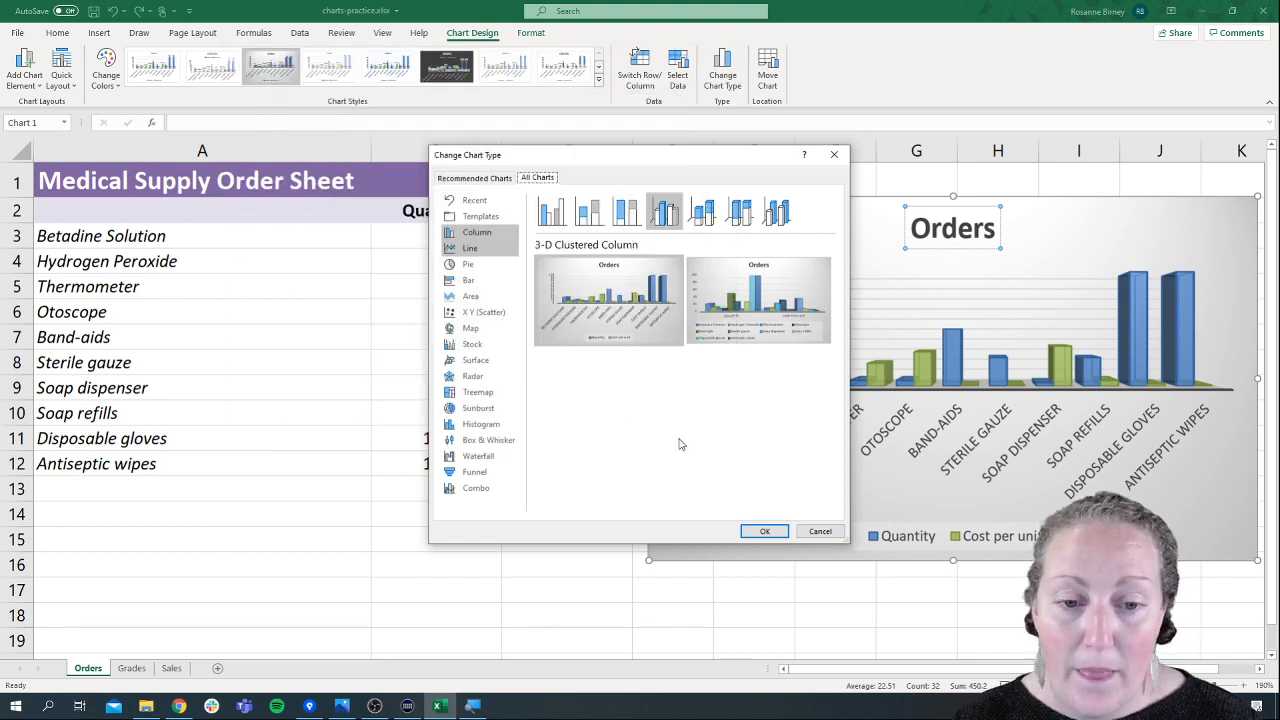
{"action": "left_click", "coordinate": [820, 531]}
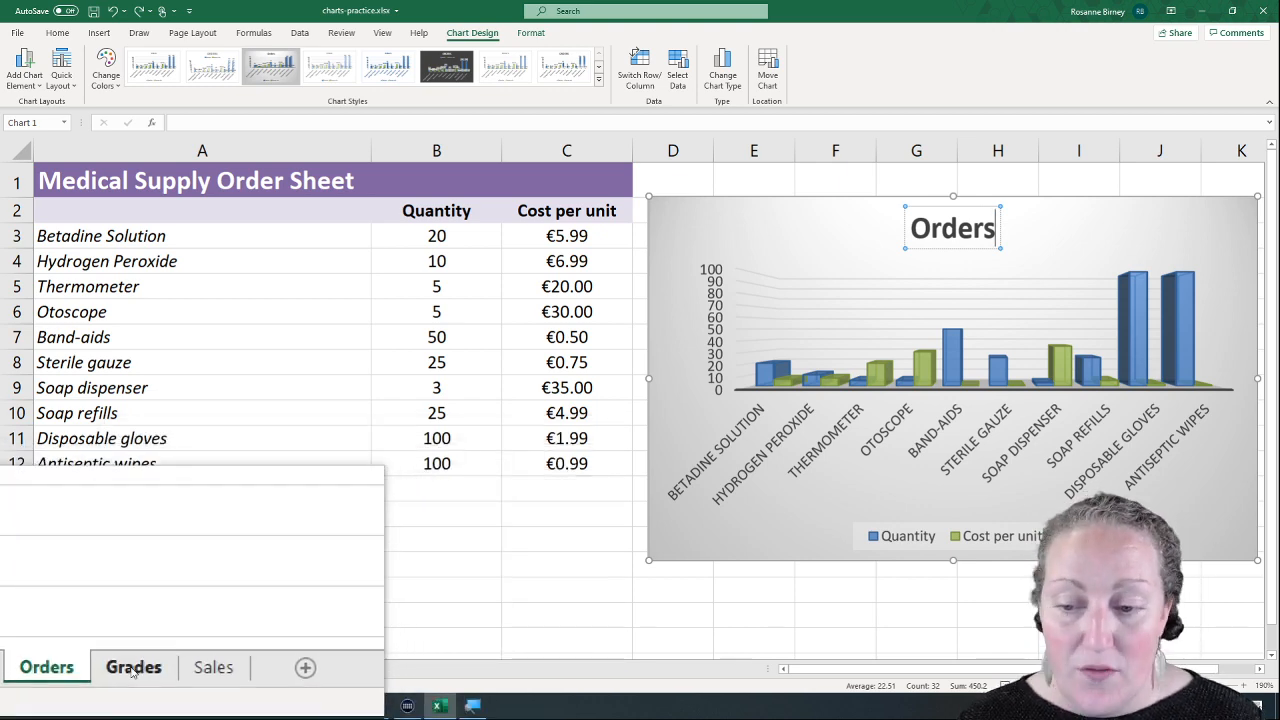
- Switch to the Grades worksheet and enlarge its view to 150%
{"action": "left_click", "coordinate": [133, 670]}
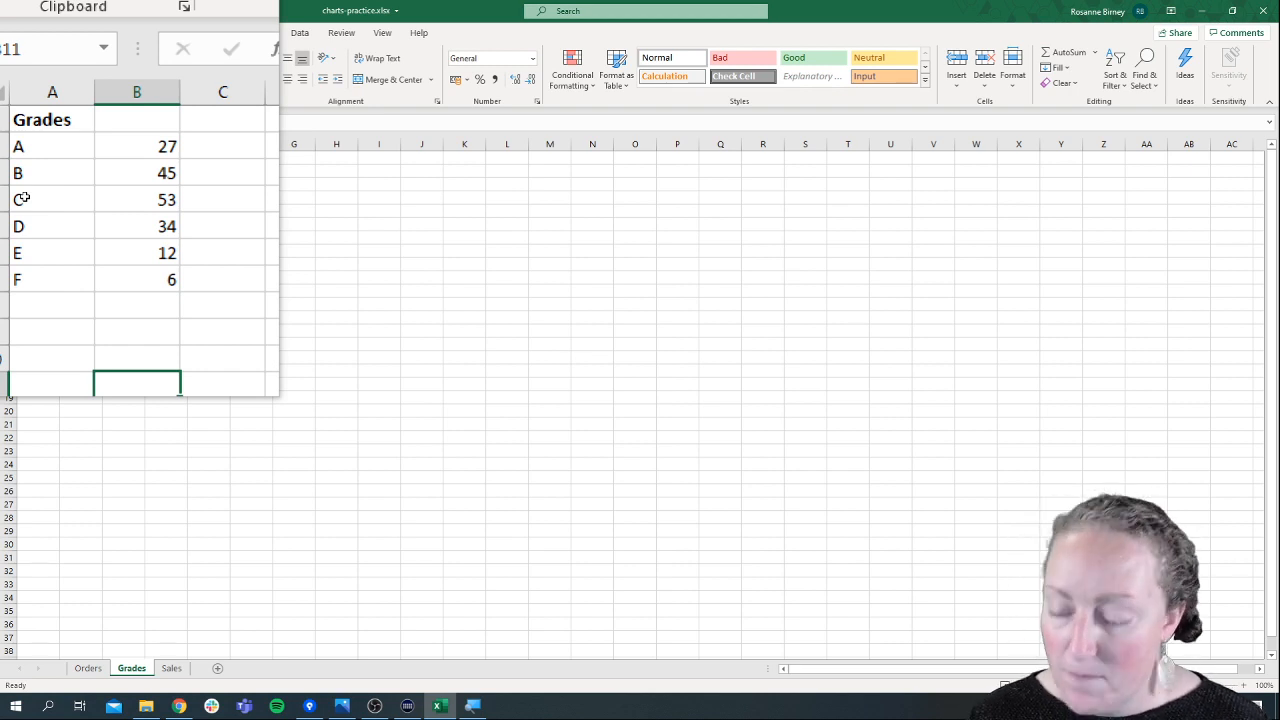
{"action": "key", "text": "super+Escape"}
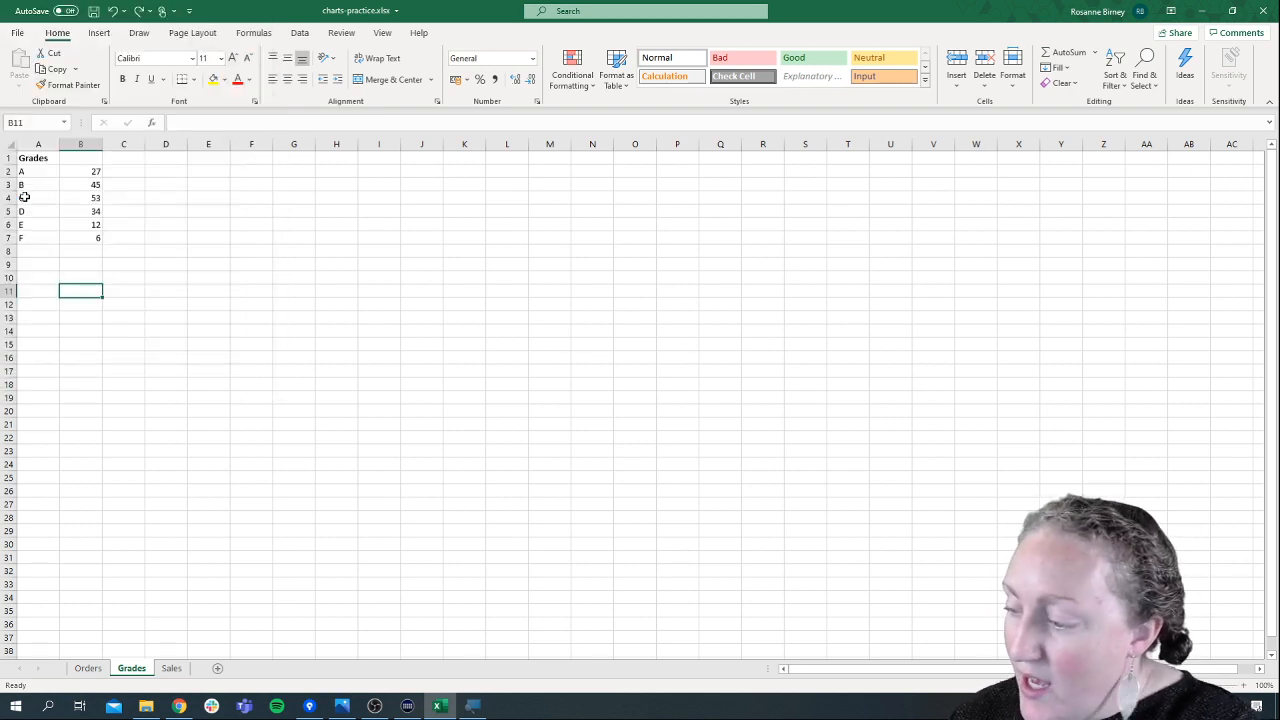
{"action": "left_click_drag", "start_coordinate": [30, 158], "coordinate": [107, 233]}
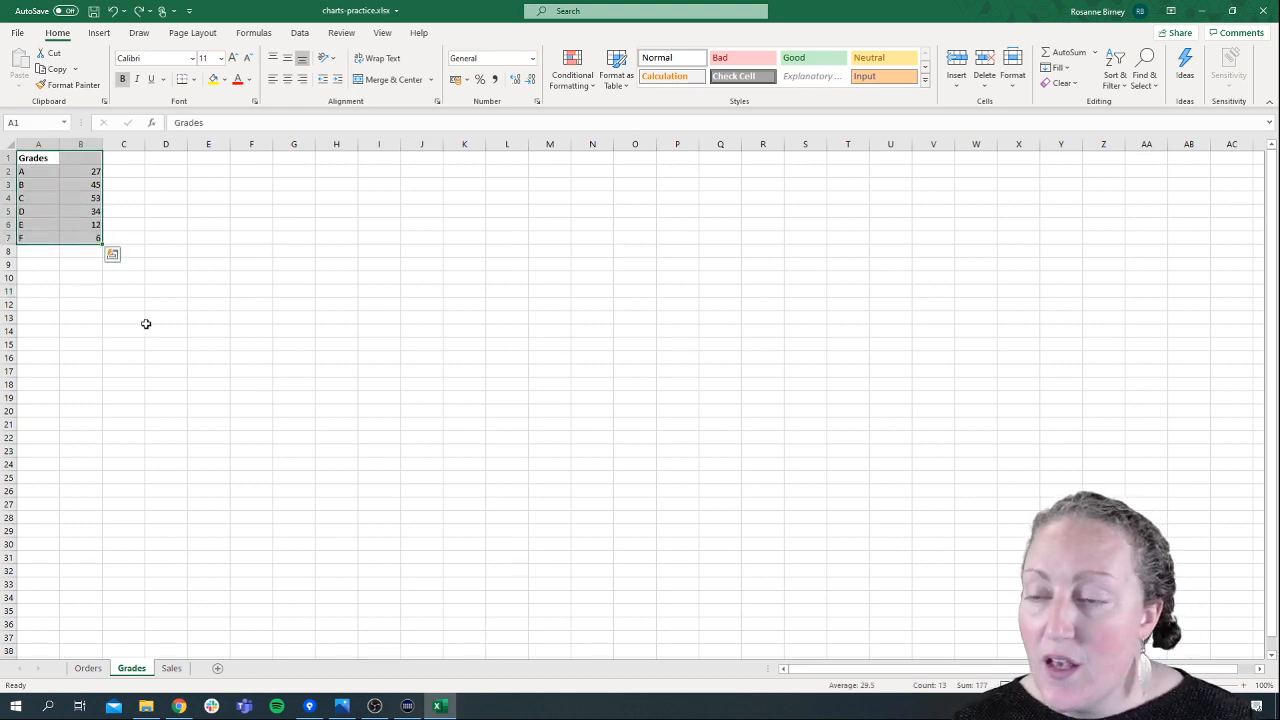
{"action": "left_click", "coordinate": [118, 276]}
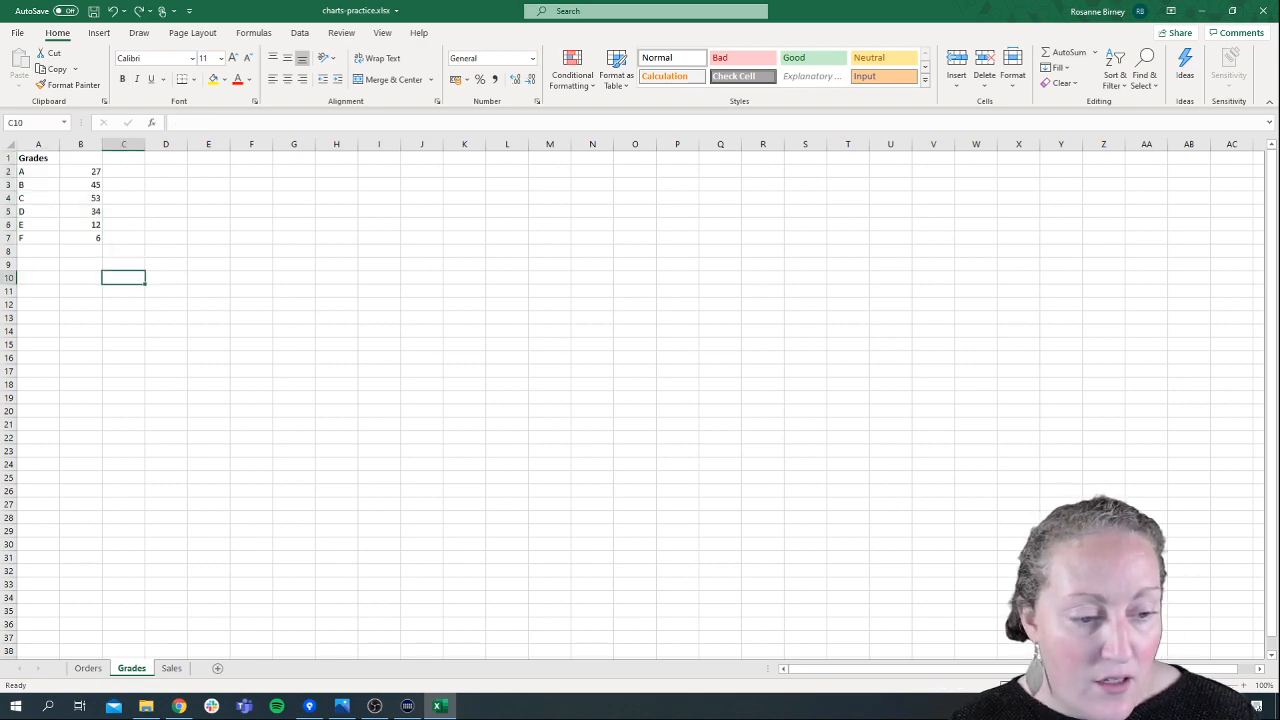
{"action": "left_click", "coordinate": [1242, 687]}
{"action": "left_click", "coordinate": [1242, 687]}
{"action": "left_click", "coordinate": [1242, 687]}
{"action": "left_click", "coordinate": [1242, 687]}
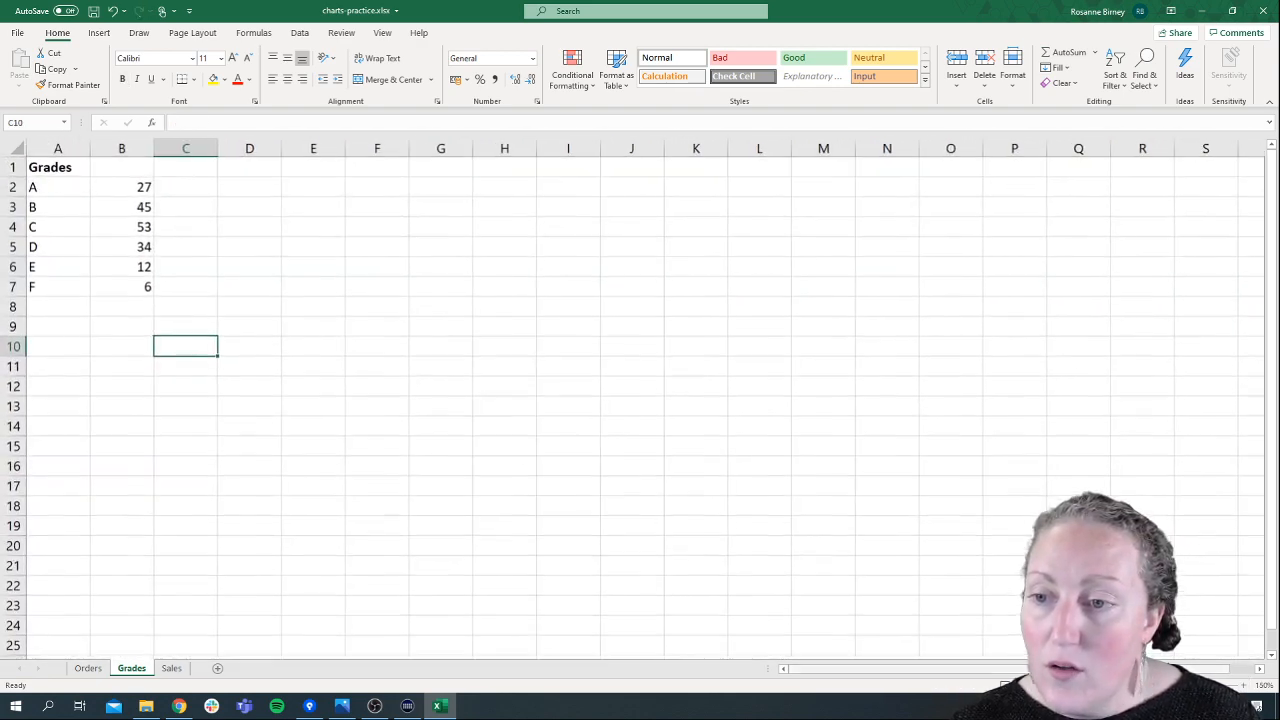
- Insert a 3-D pie chart from the grades and their values in A1:B7, using the first layout offered
{"action": "left_click", "coordinate": [60, 168]}
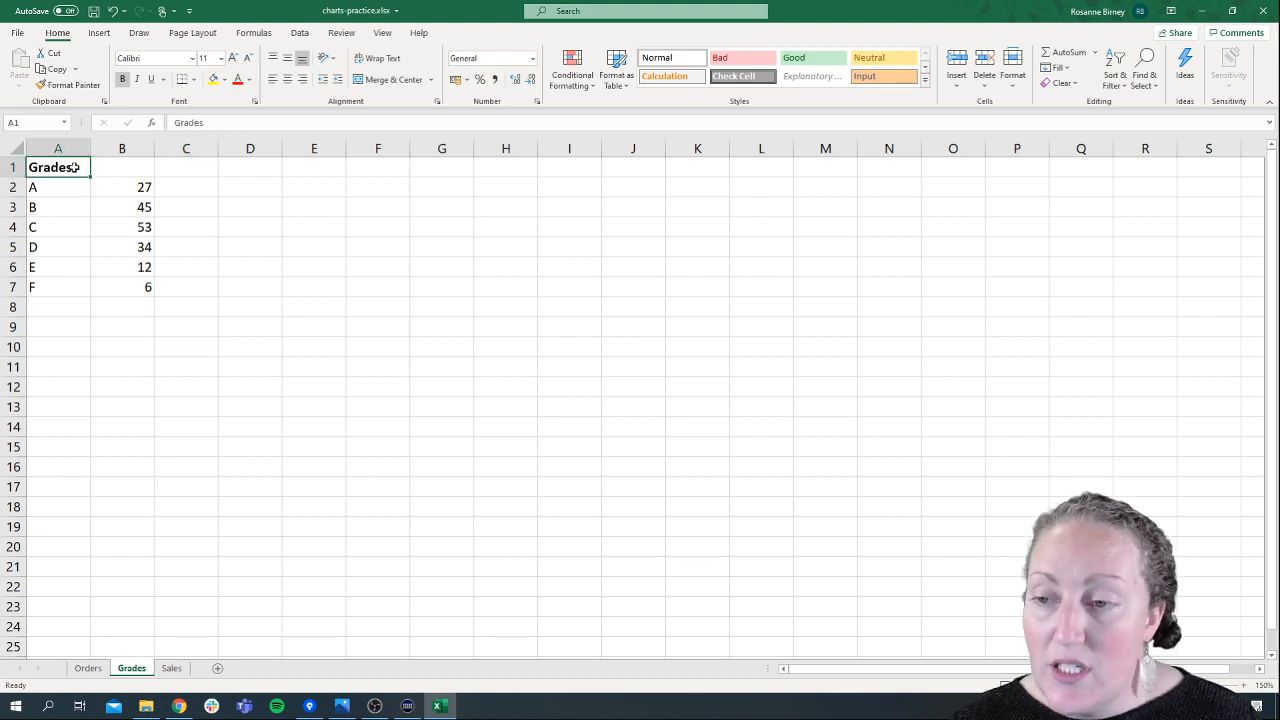
{"action": "left_click_drag", "start_coordinate": [72, 166], "coordinate": [145, 288]}
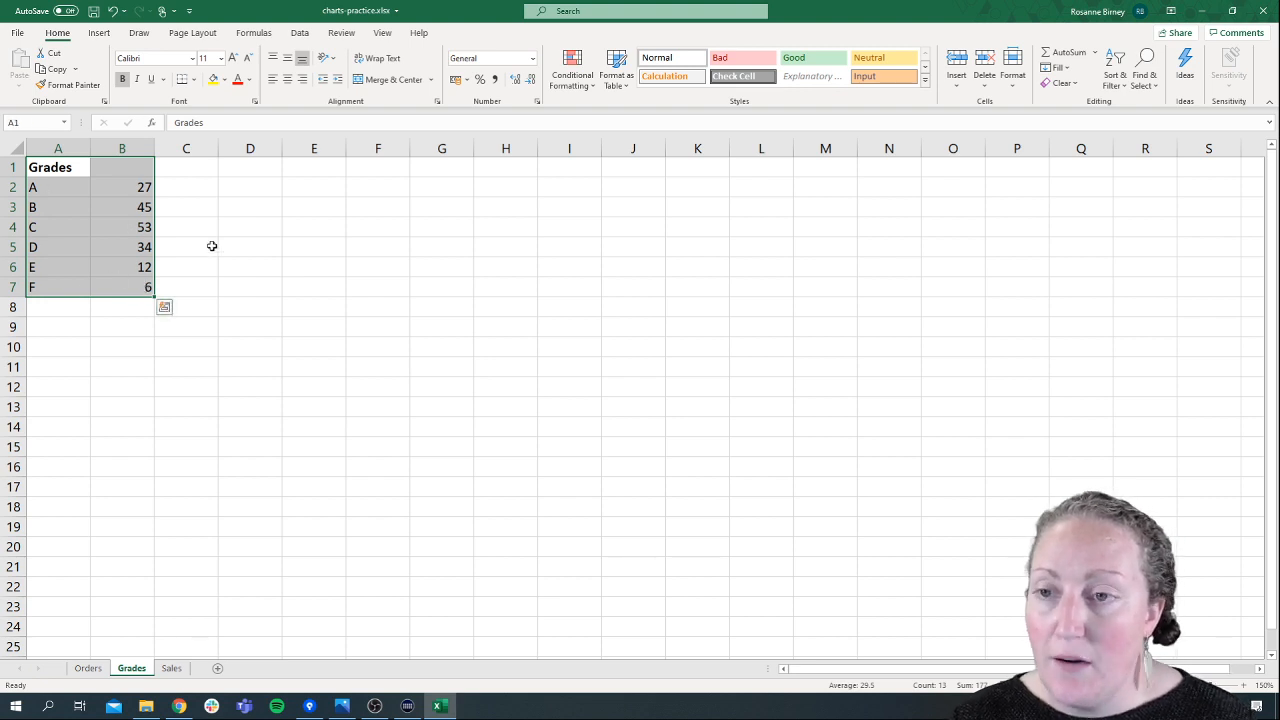
{"action": "left_click", "coordinate": [104, 34]}
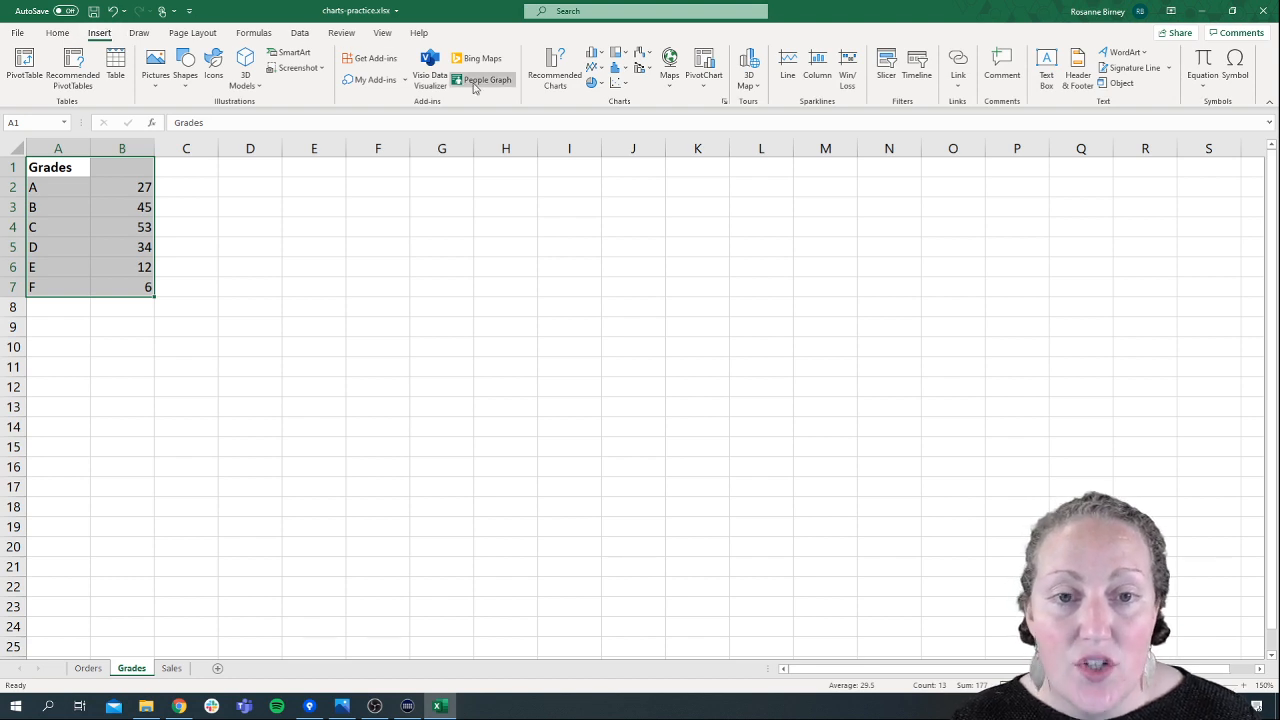
{"action": "left_click", "coordinate": [553, 68]}
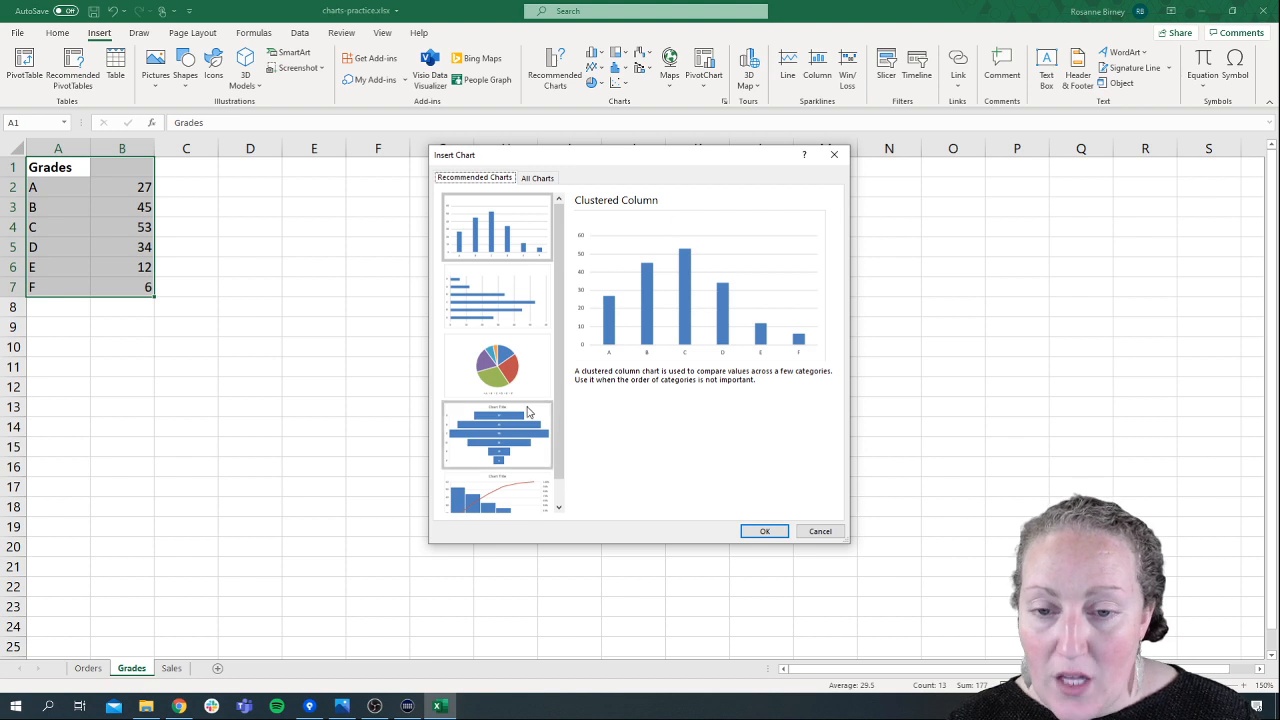
{"action": "left_click", "coordinate": [513, 375]}
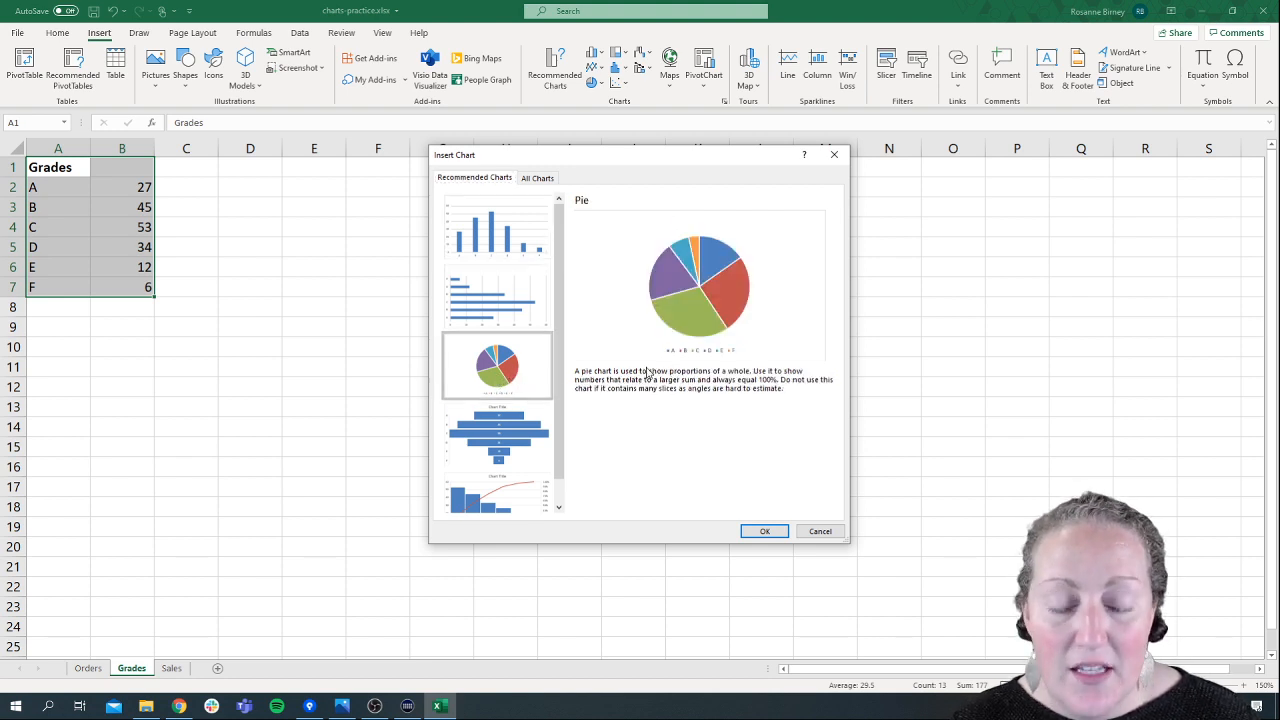
{"action": "left_click", "coordinate": [545, 180]}
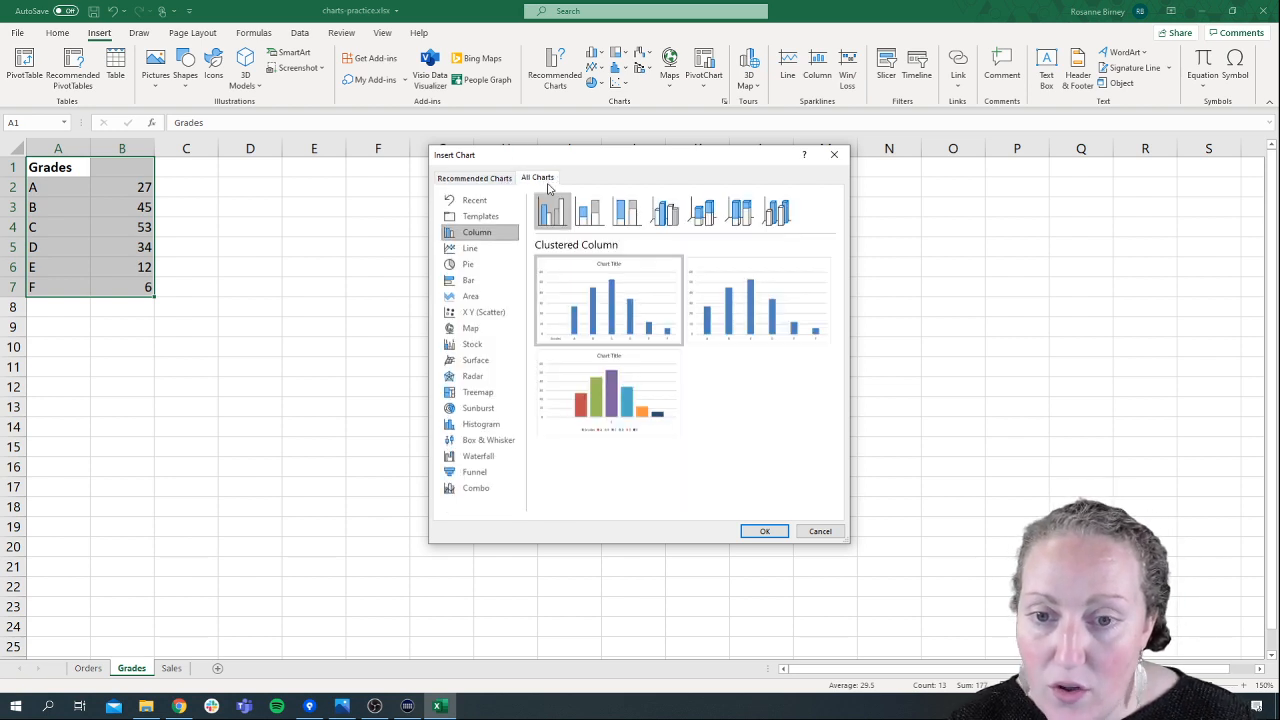
{"action": "left_click", "coordinate": [472, 265]}
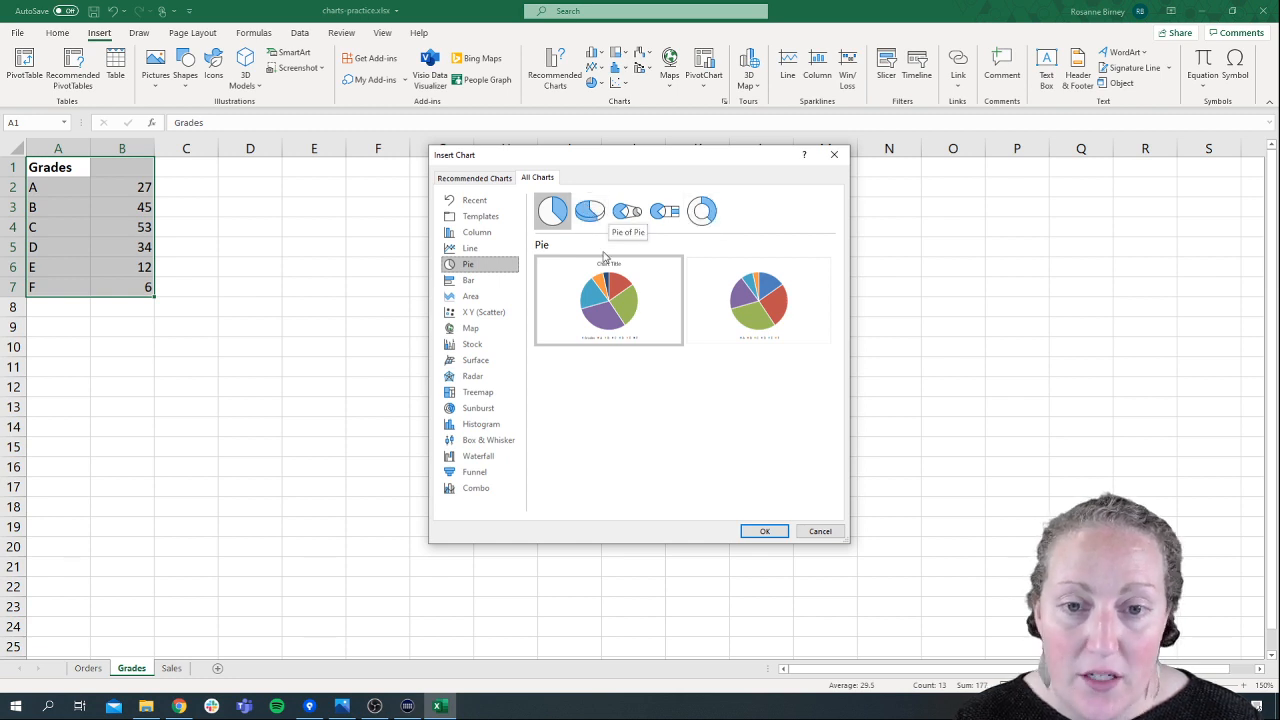
{"action": "left_click", "coordinate": [590, 217]}
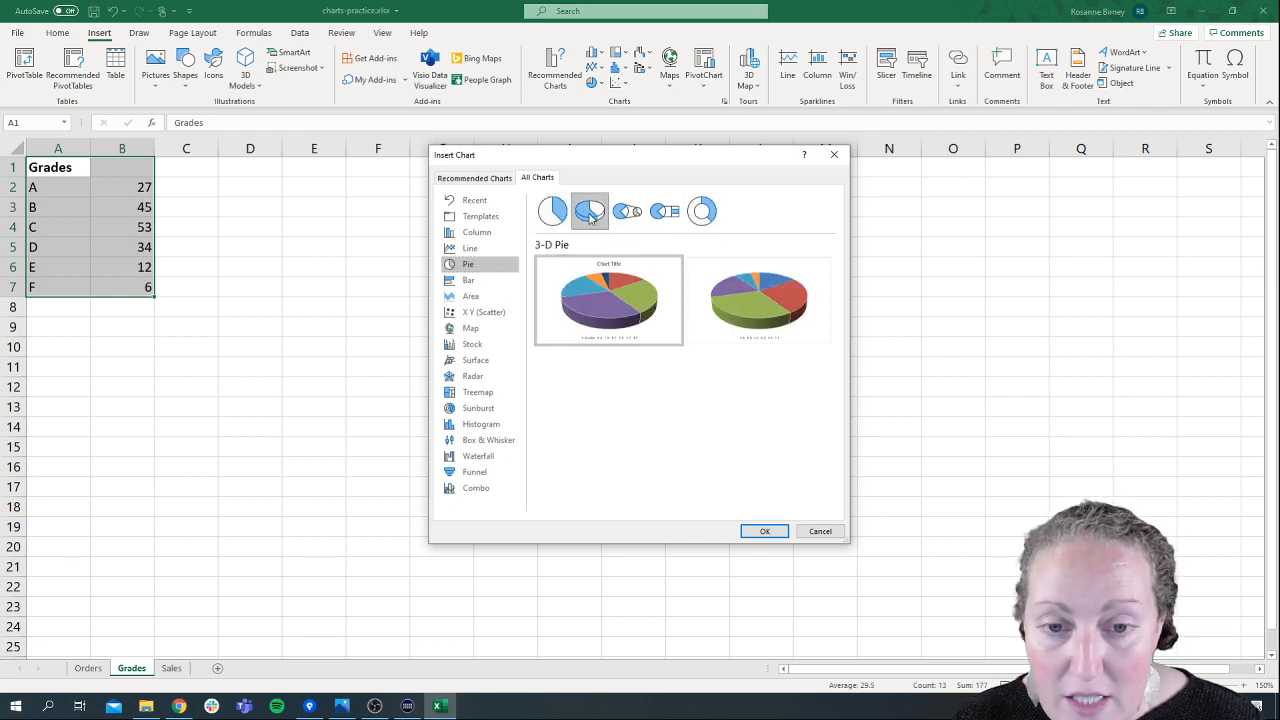
{"action": "left_click", "coordinate": [766, 530]}
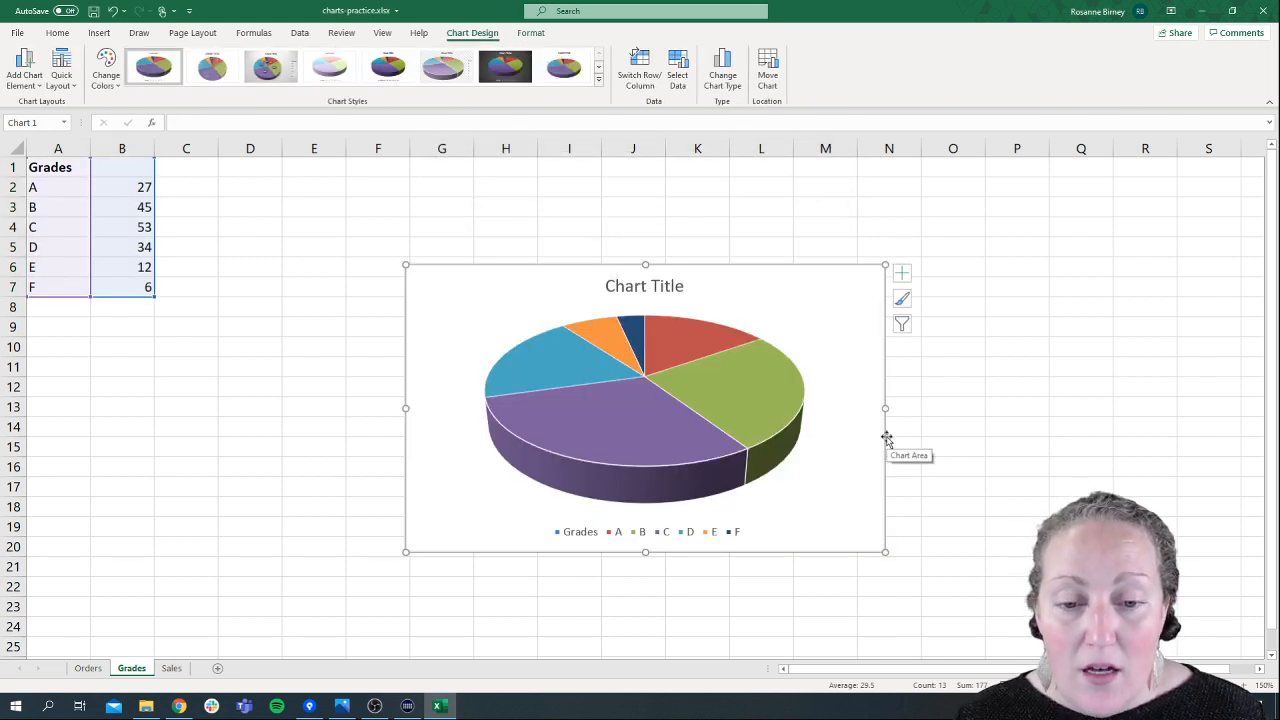
- Move the pie chart up beside the grades data and change its title to Grades
{"action": "left_click_drag", "start_coordinate": [768, 293], "coordinate": [755, 220]}
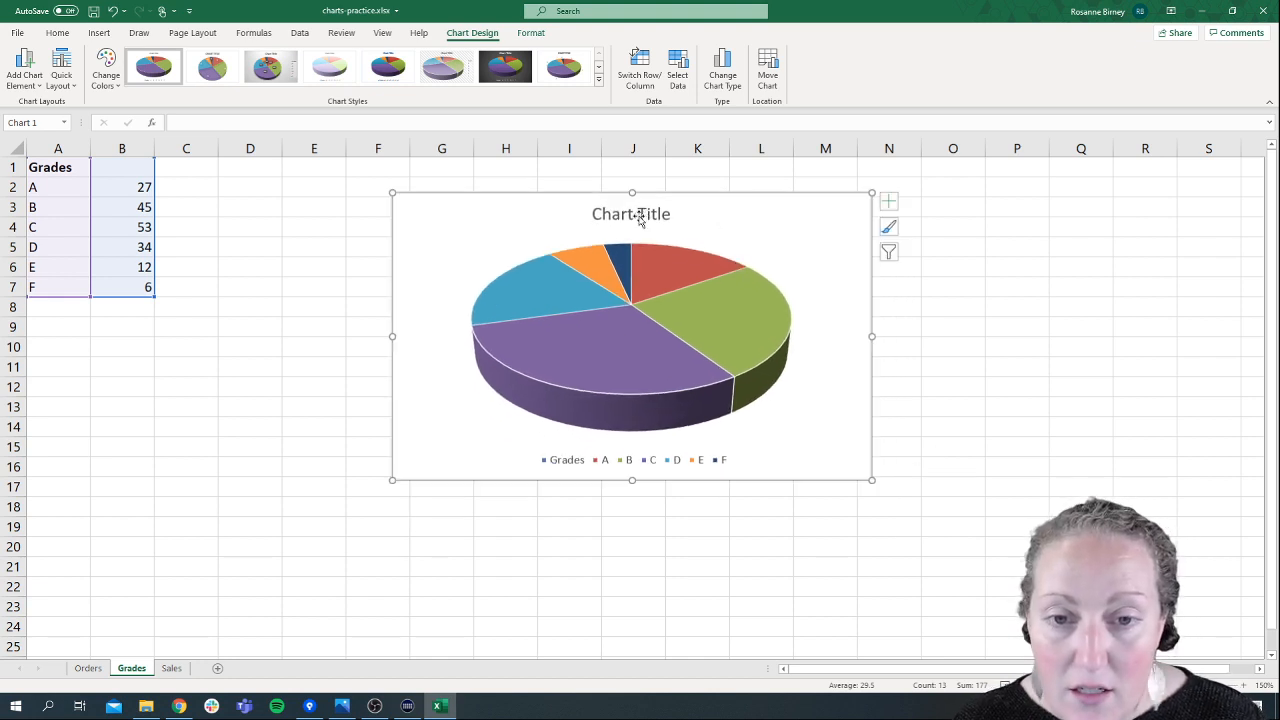
{"action": "double_click", "coordinate": [640, 215]}
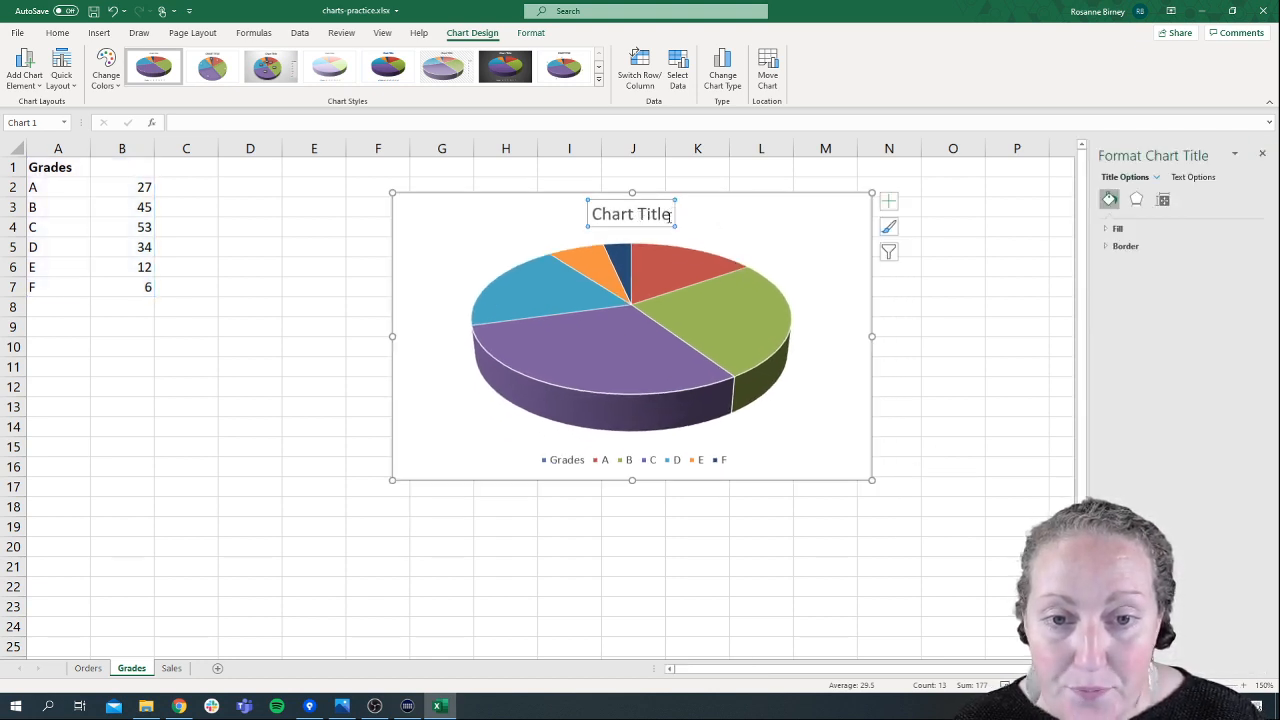
{"action": "left_click_drag", "start_coordinate": [672, 214], "coordinate": [587, 216]}
{"action": "type", "text": "G"}
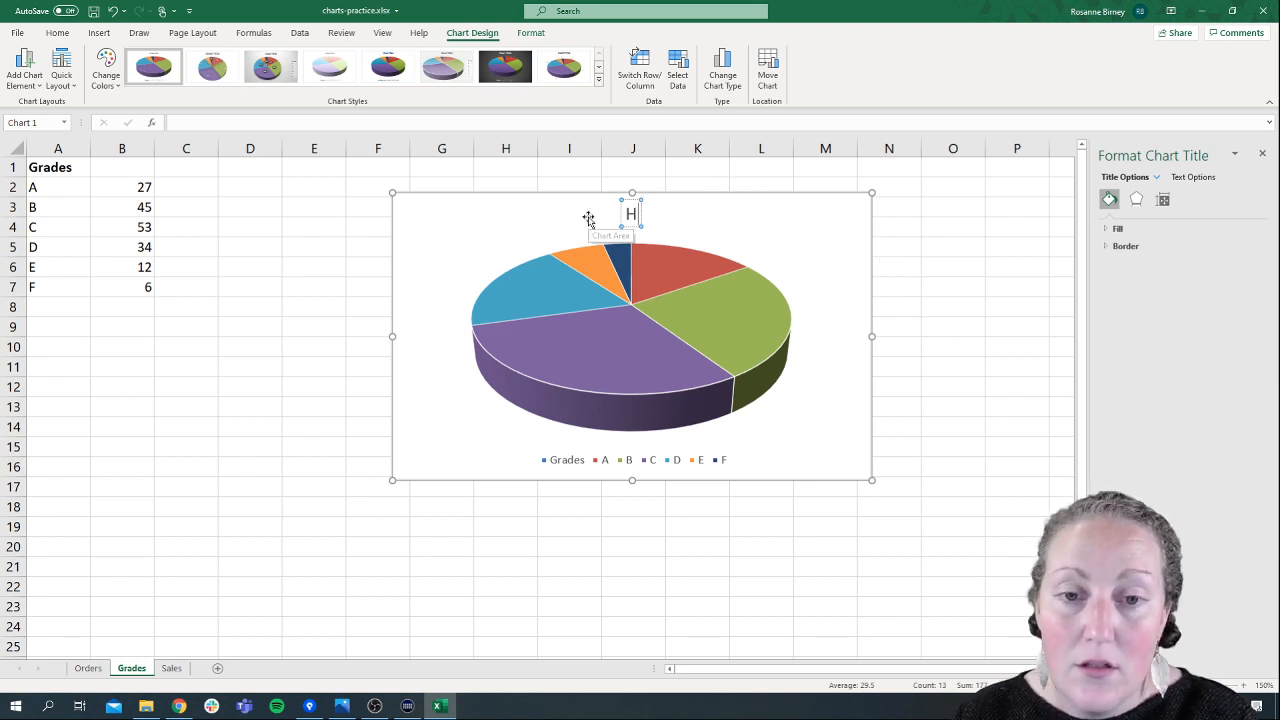
{"action": "type", "text": "rades"}
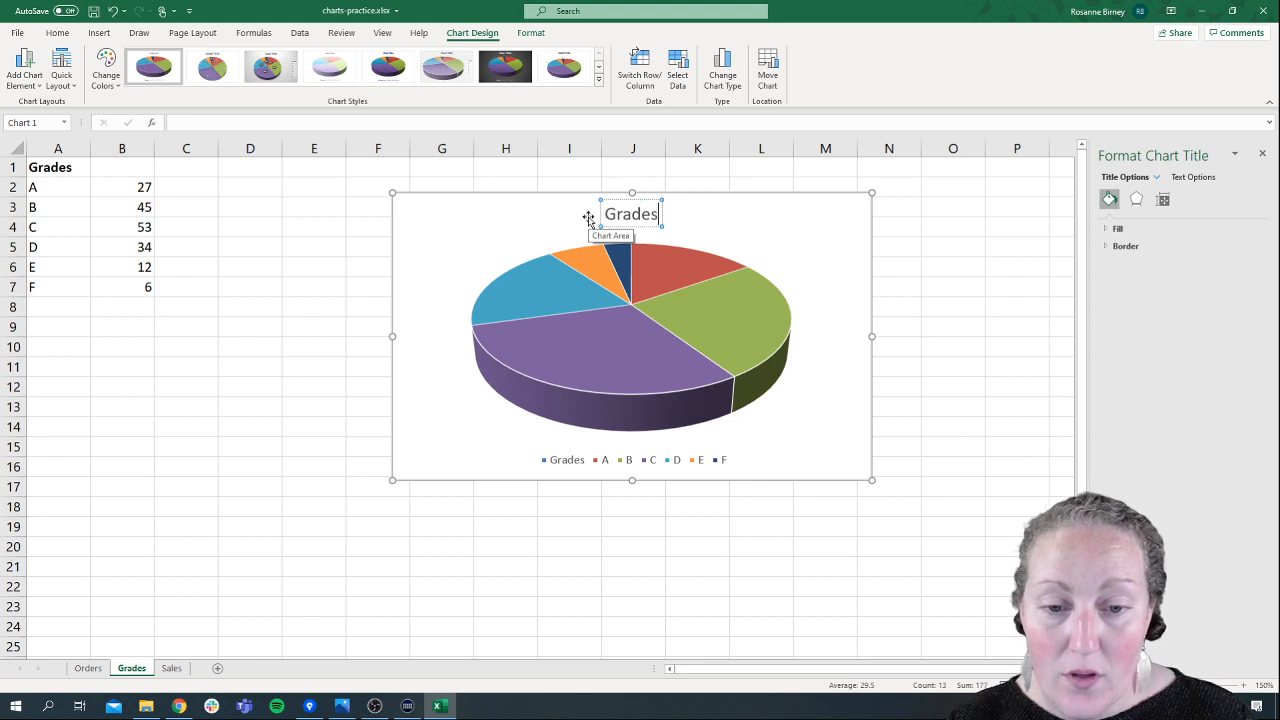
{"action": "left_click", "coordinate": [745, 465]}
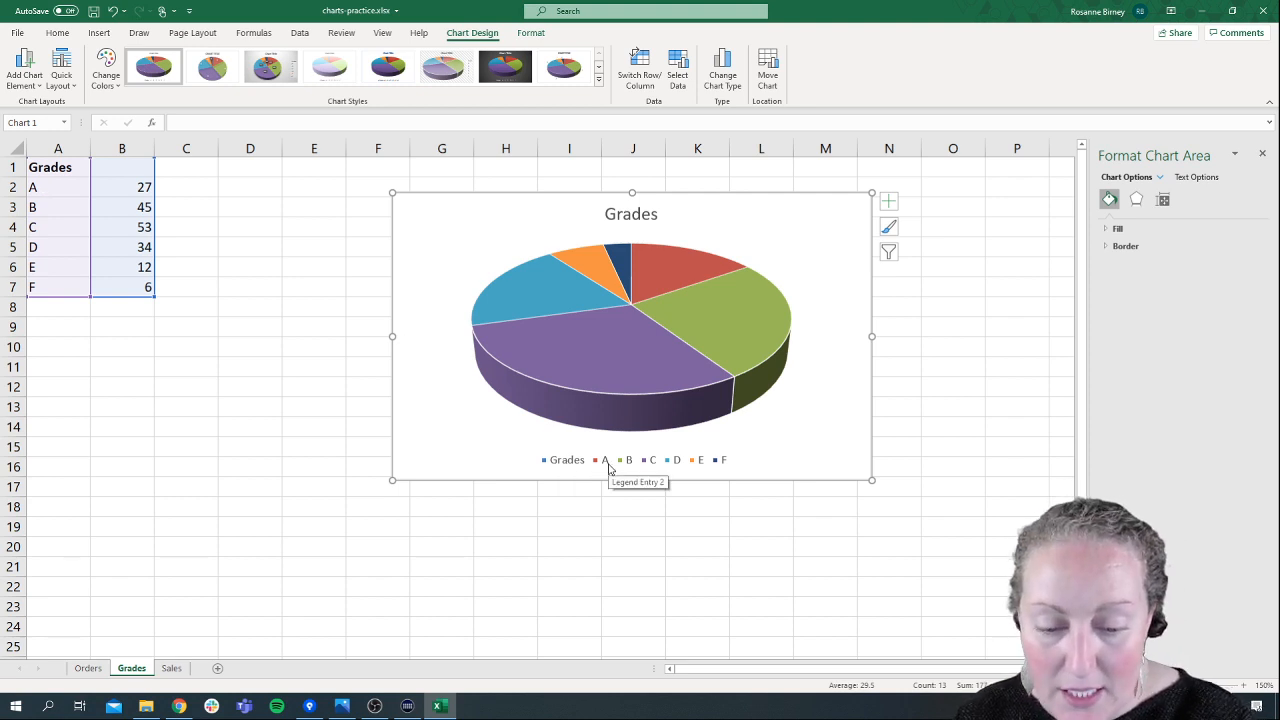
- Set the pie chart's data range to A2:B7 so the Grades heading is excluded
{"action": "key", "text": "super+plus"}
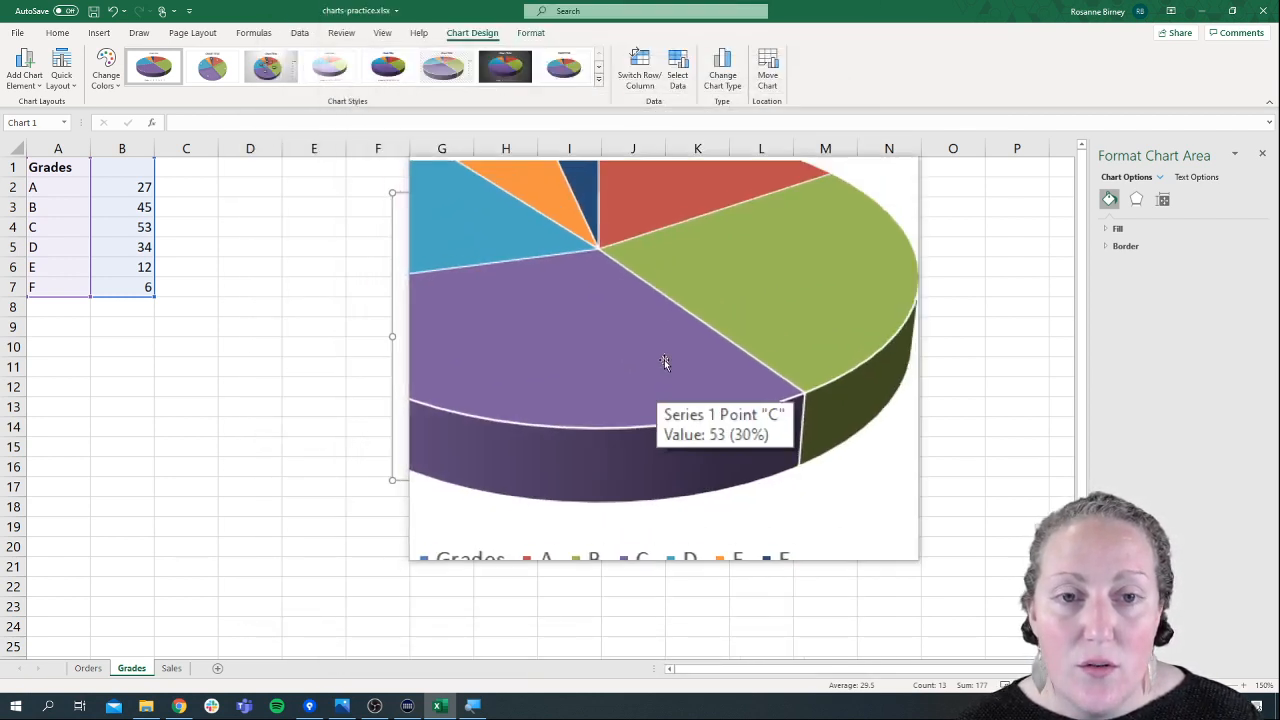
{"action": "key", "text": "super+Escape"}
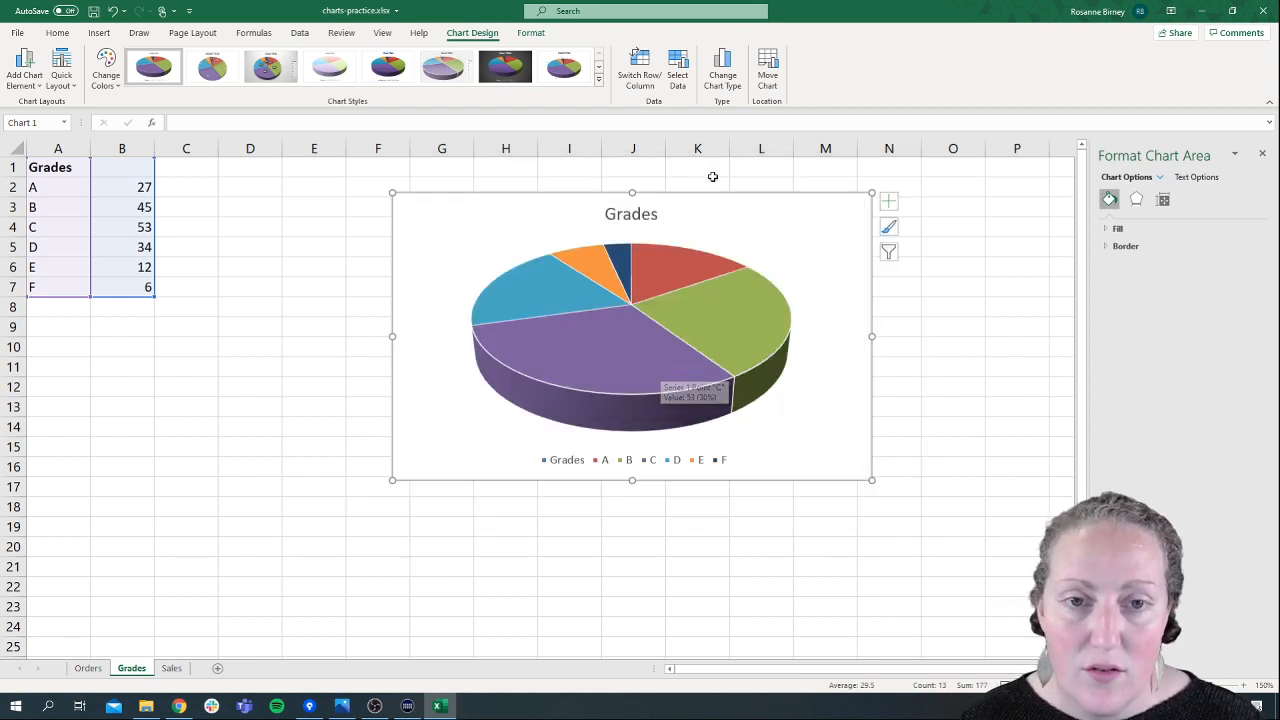
{"action": "left_click", "coordinate": [680, 86]}
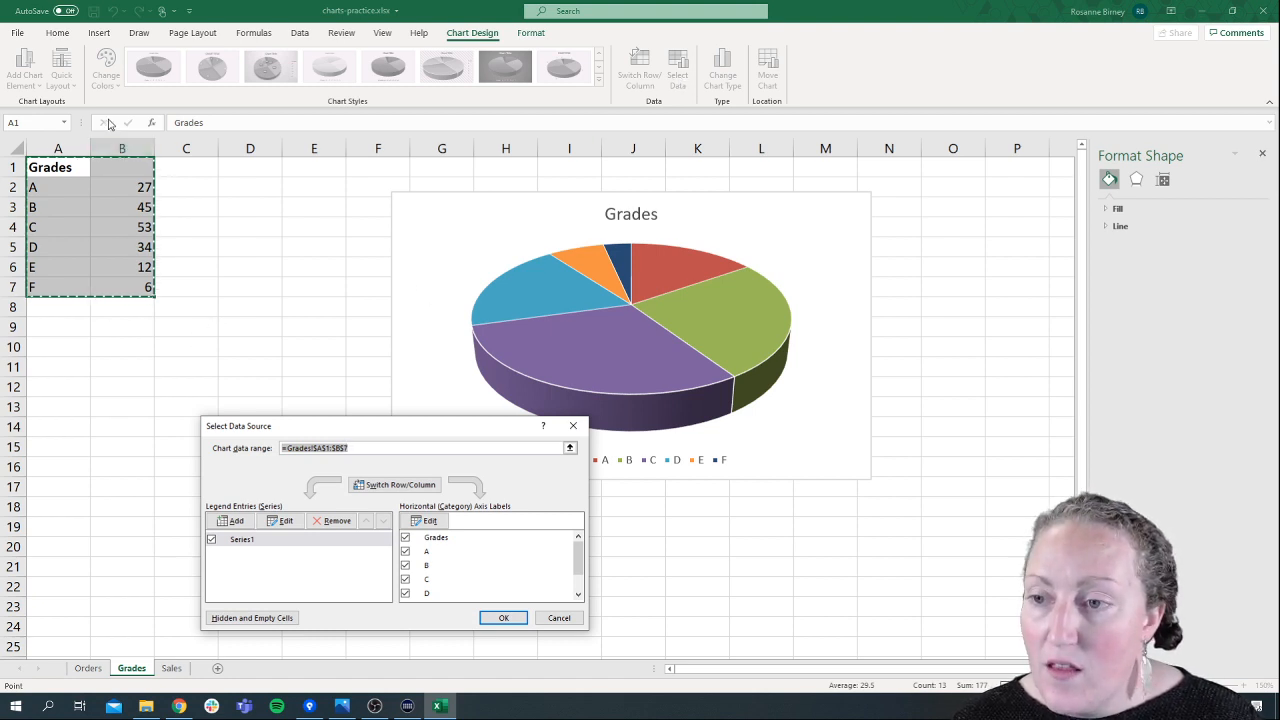
{"action": "left_click", "coordinate": [49, 188]}
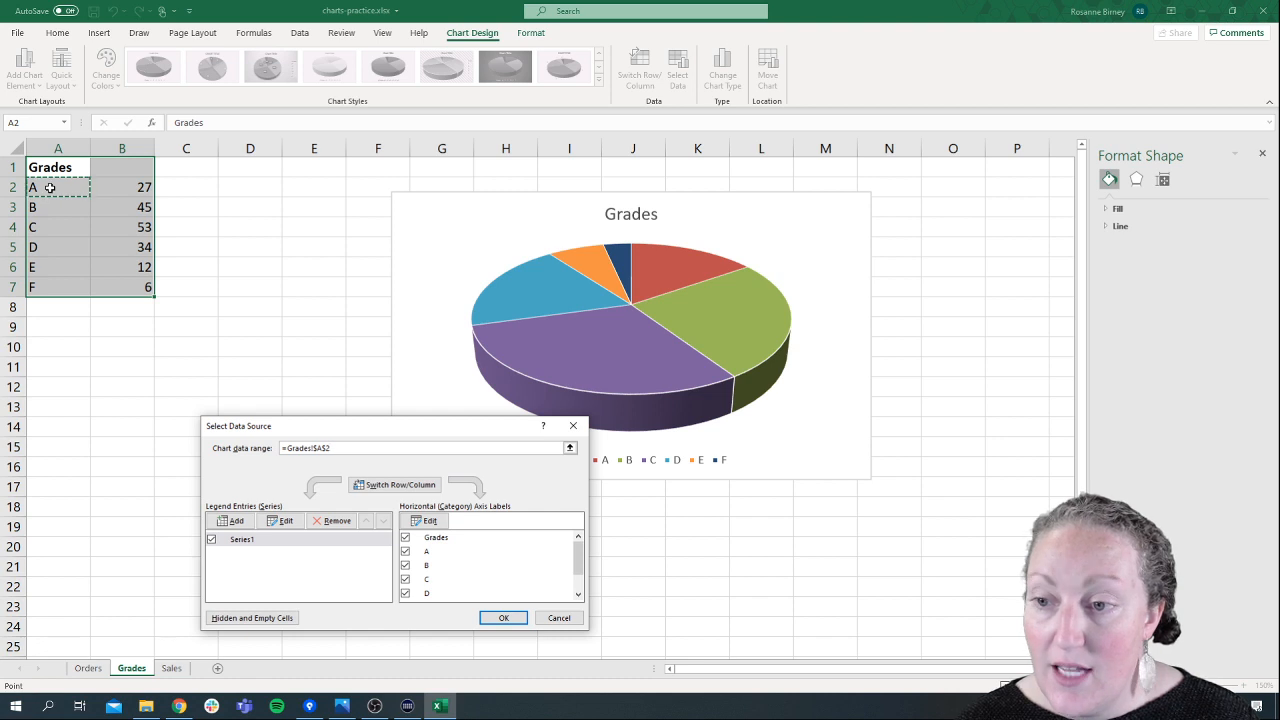
{"action": "left_click_drag", "start_coordinate": [49, 188], "coordinate": [122, 277]}
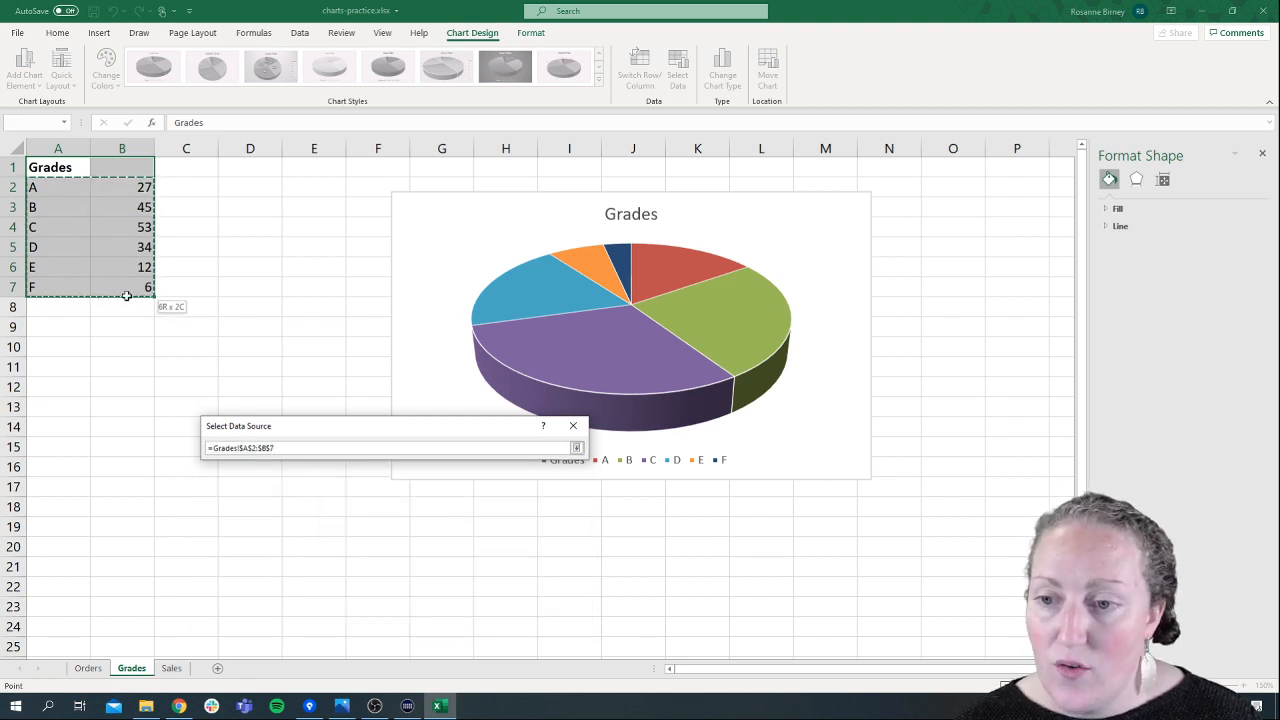
{"action": "left_click_drag", "start_coordinate": [127, 295], "coordinate": [127, 295]}
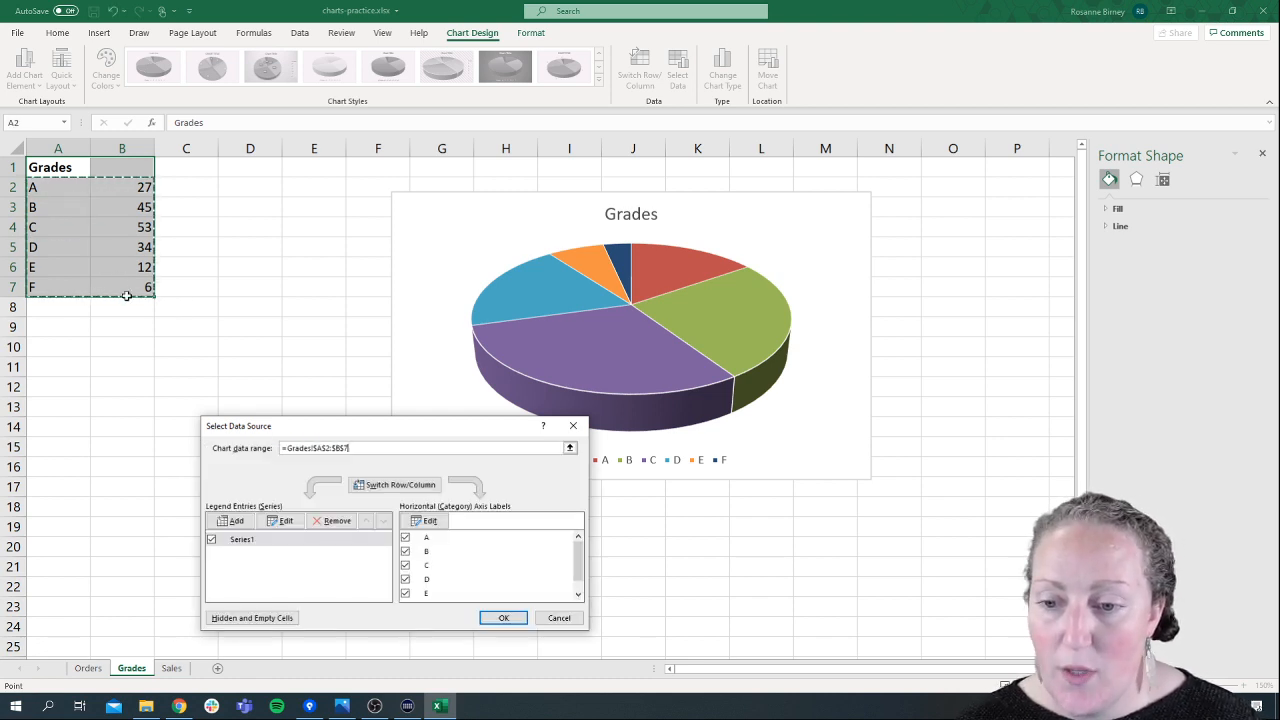
{"action": "left_click", "coordinate": [508, 619]}
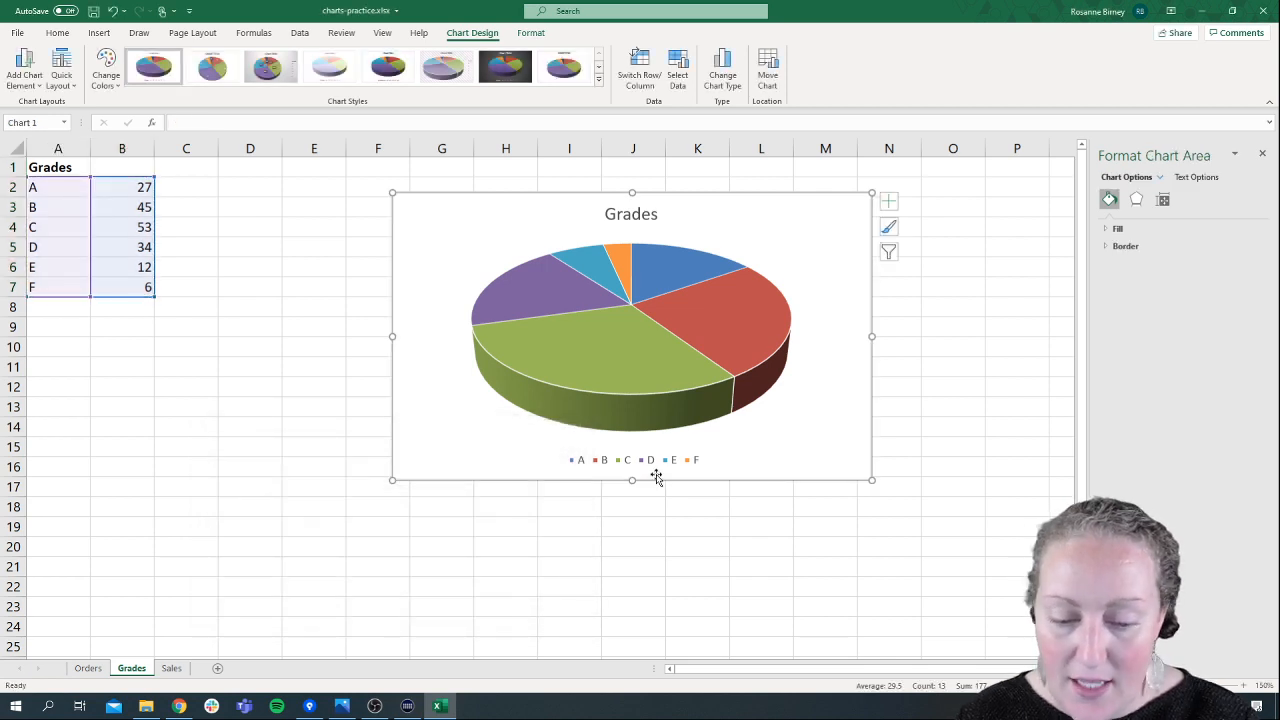
- Add data labels to the Grades pie chart with the Best Fit placement
{"action": "key", "text": "super+plus"}
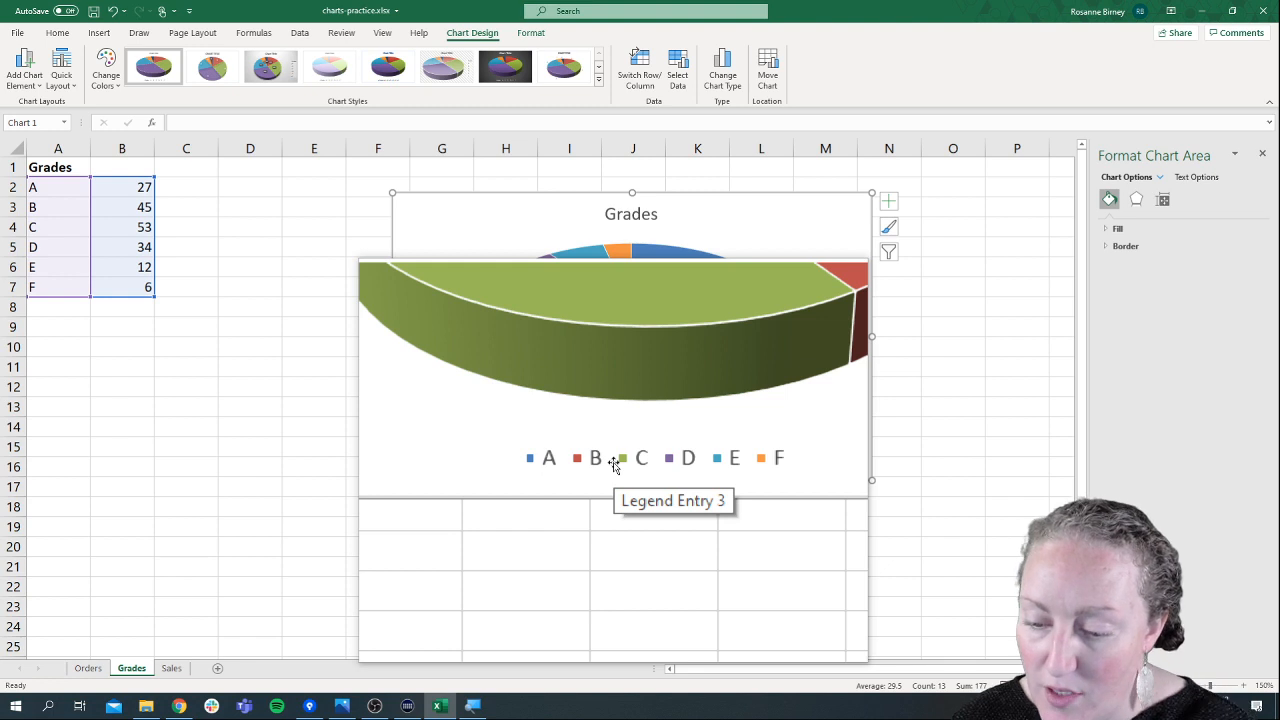
{"action": "key", "text": "super+Escape"}
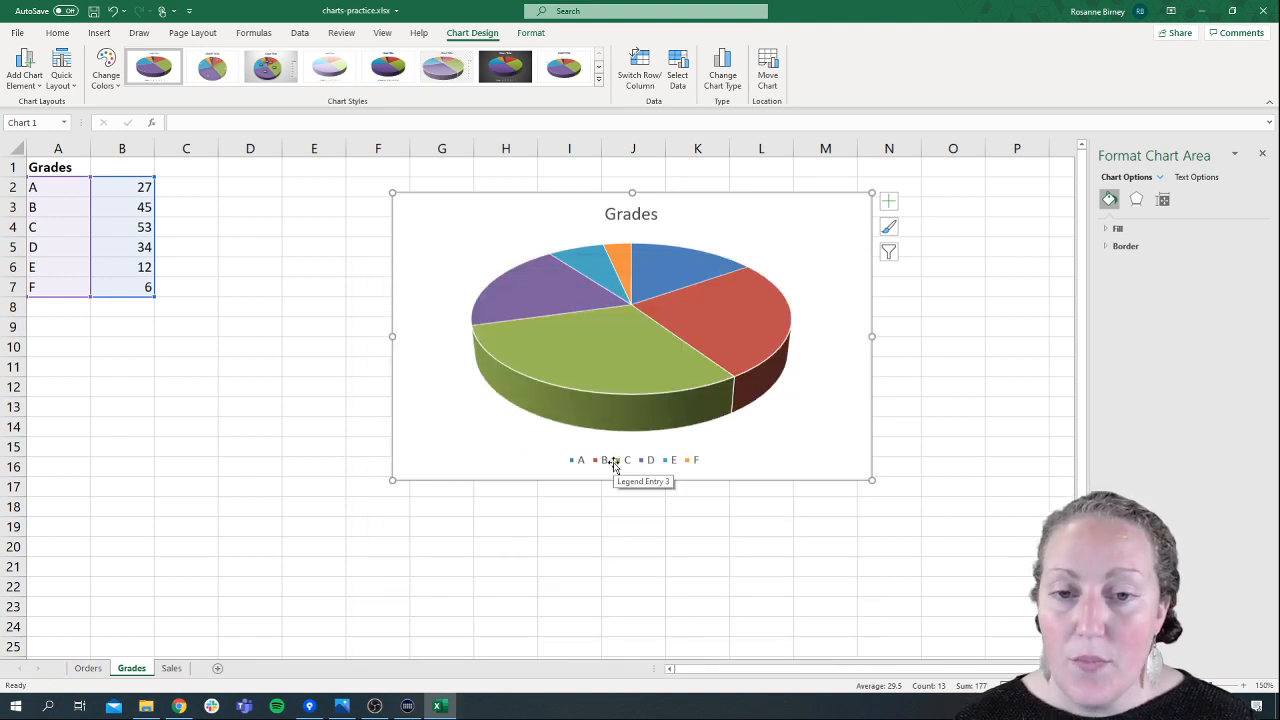
{"action": "key", "text": "super+plus"}
{"action": "left_click", "coordinate": [20, 80]}
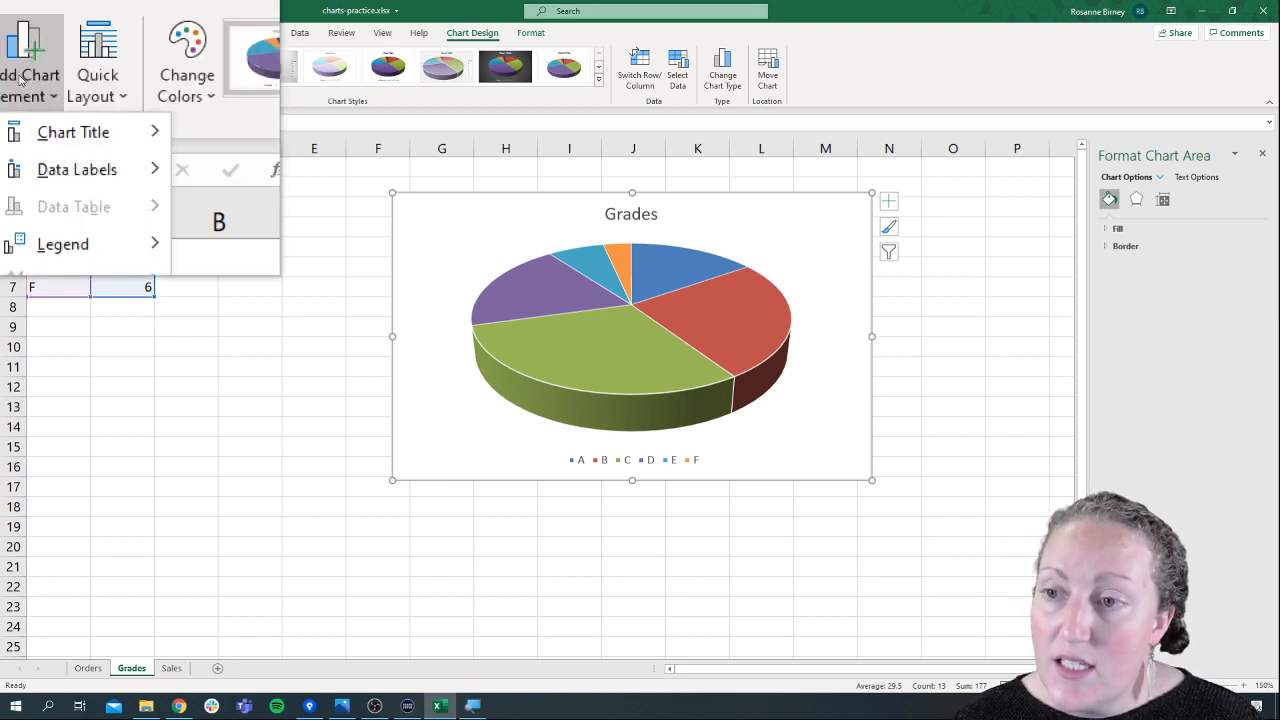
{"action": "mouse_move", "coordinate": [30, 130]}
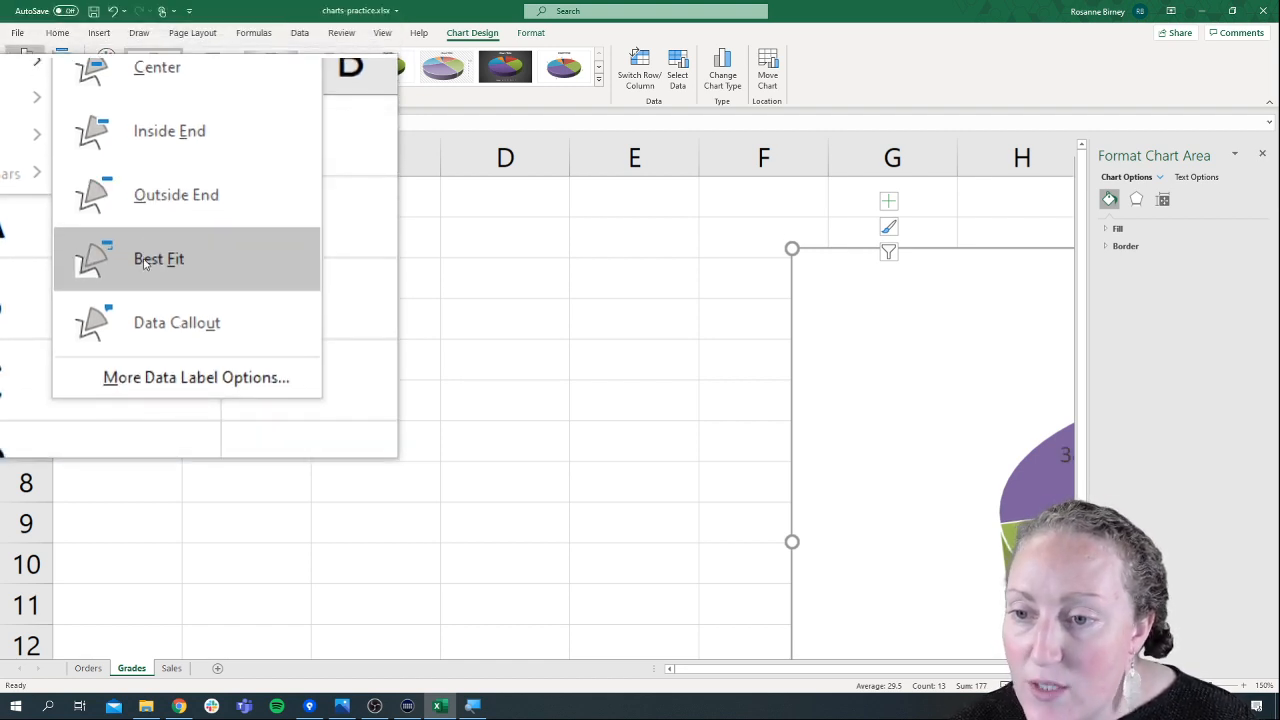
{"action": "left_click", "coordinate": [158, 259]}
{"action": "key", "text": "super+Escape"}
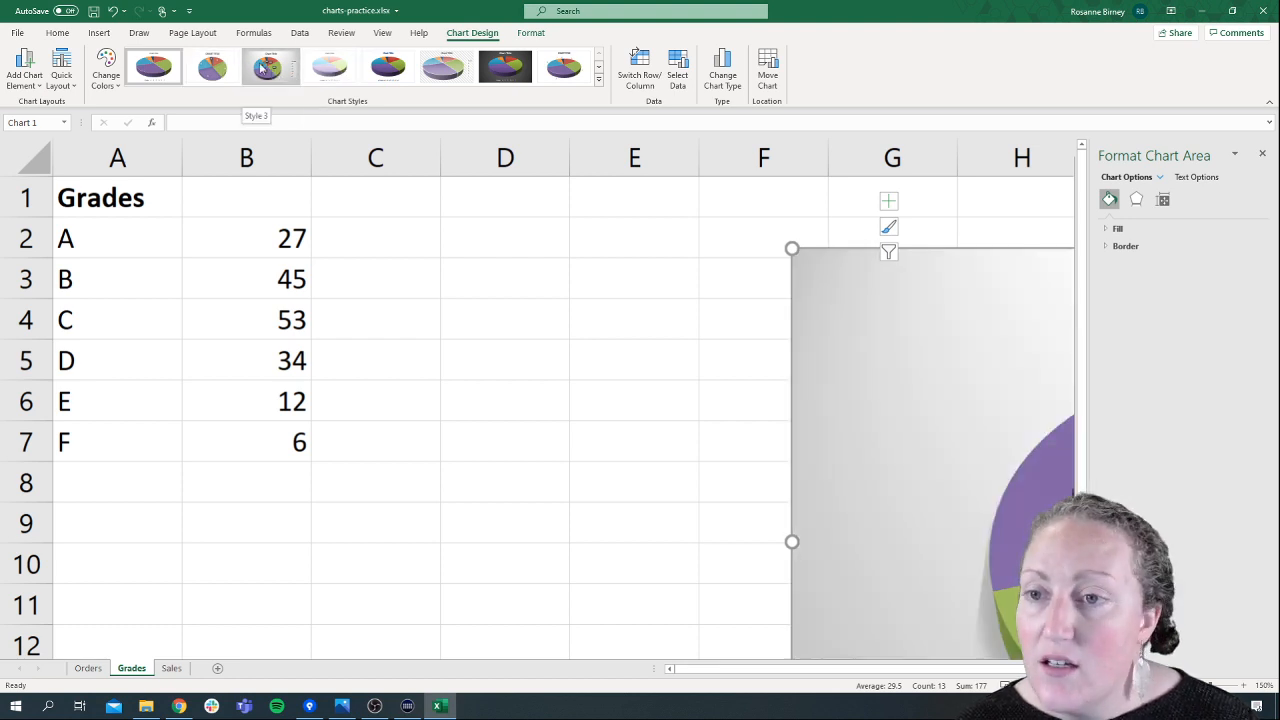
- Try the alternative chart styles on the Grades pie and apply the eighth one, with colored labels outside the slices
{"action": "left_click", "coordinate": [212, 67]}
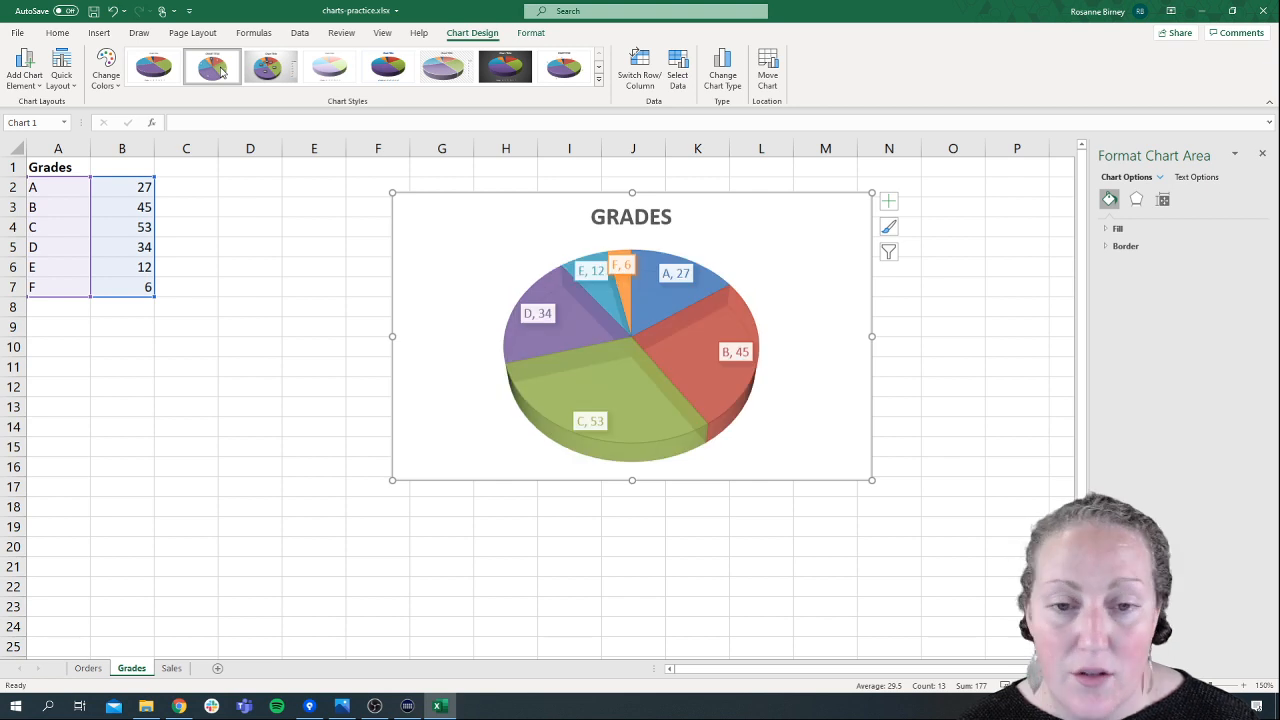
{"action": "left_click", "coordinate": [280, 72]}
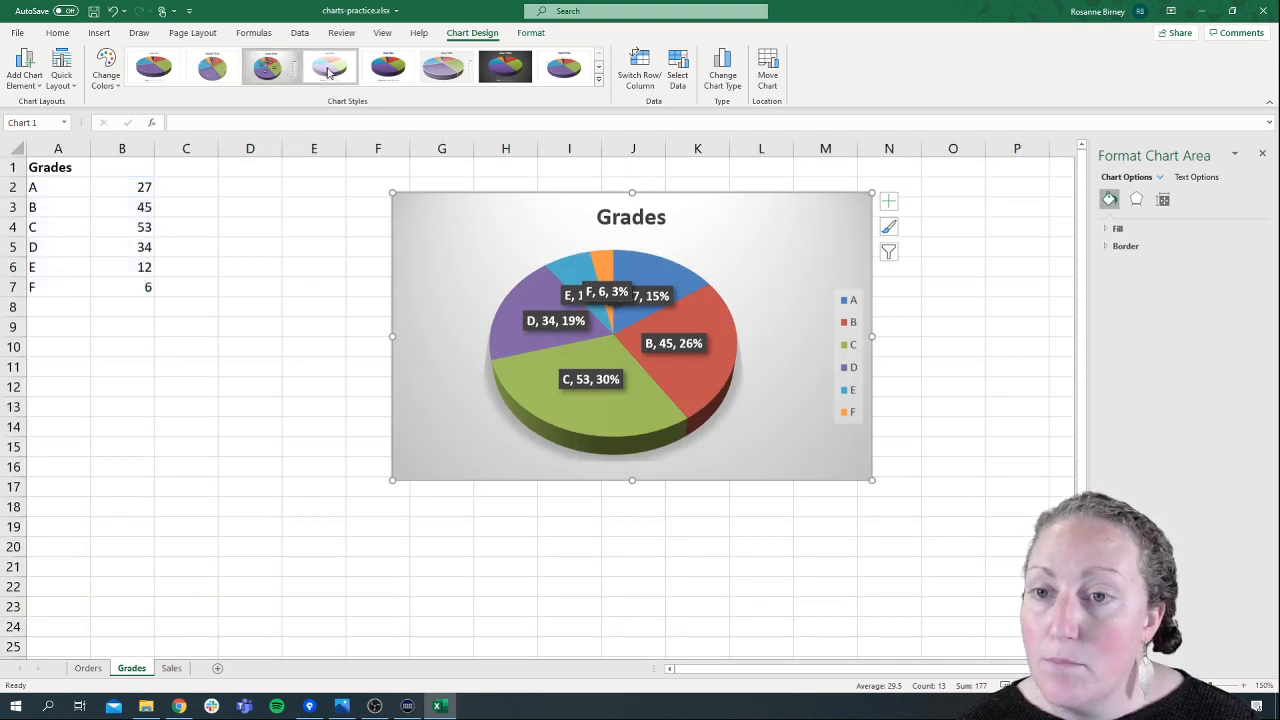
{"action": "left_click", "coordinate": [330, 70]}
{"action": "left_click", "coordinate": [390, 70]}
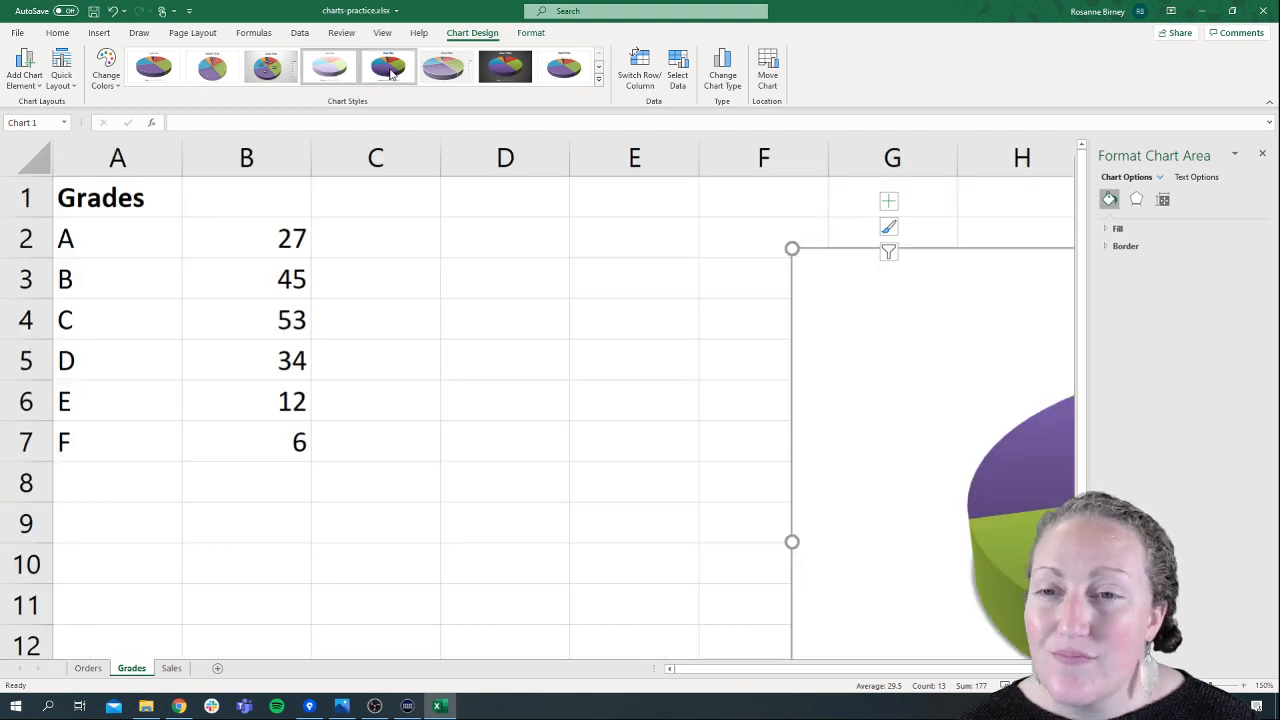
{"action": "left_click", "coordinate": [446, 68]}
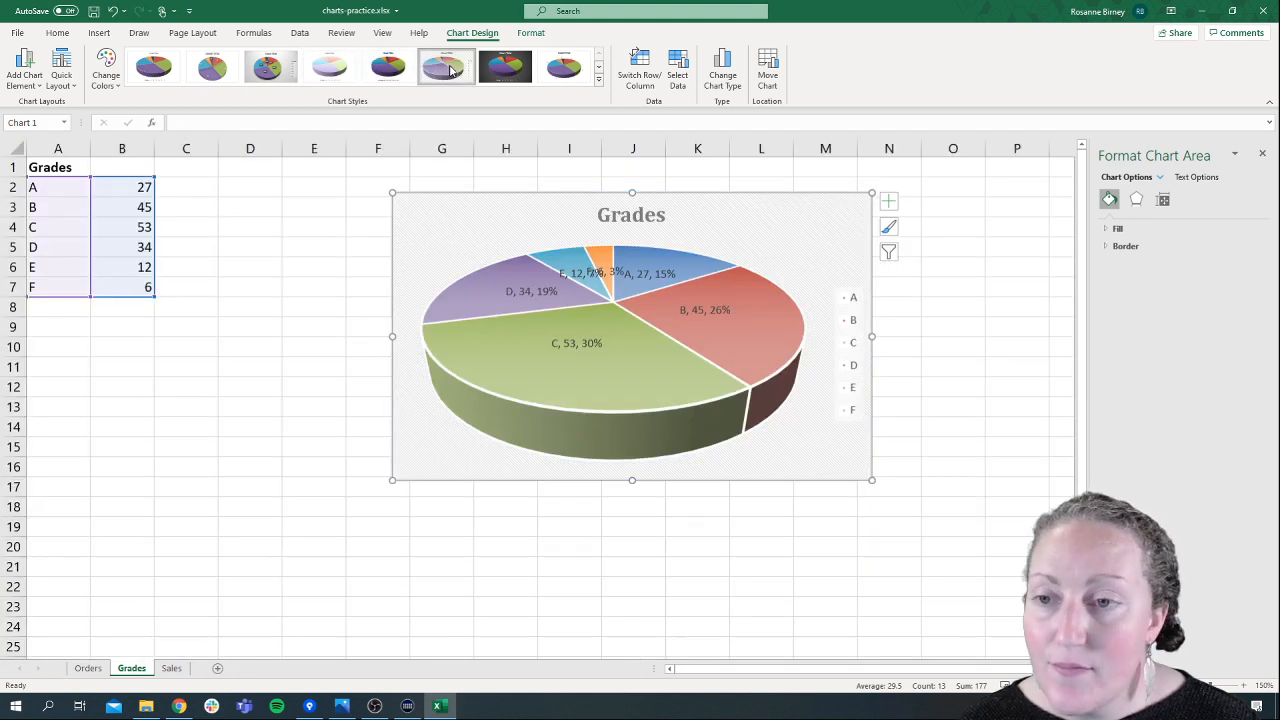
{"action": "left_click", "coordinate": [512, 74]}
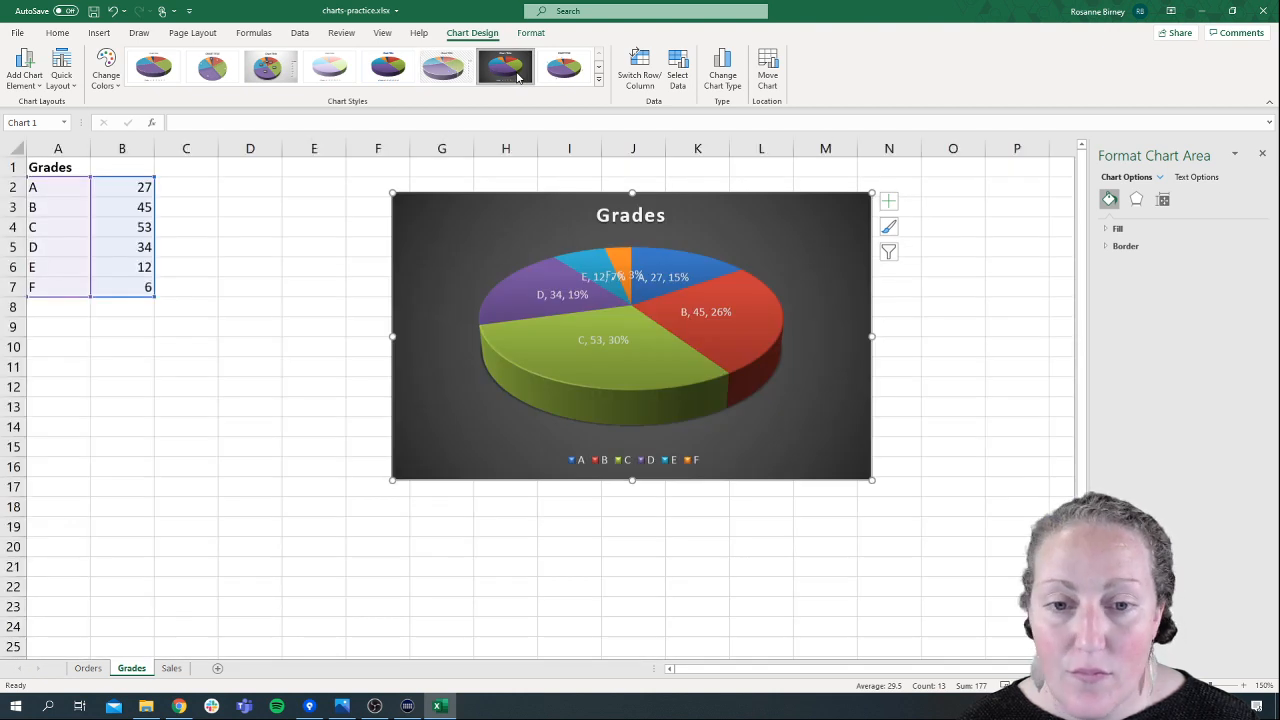
{"action": "left_click", "coordinate": [563, 68]}
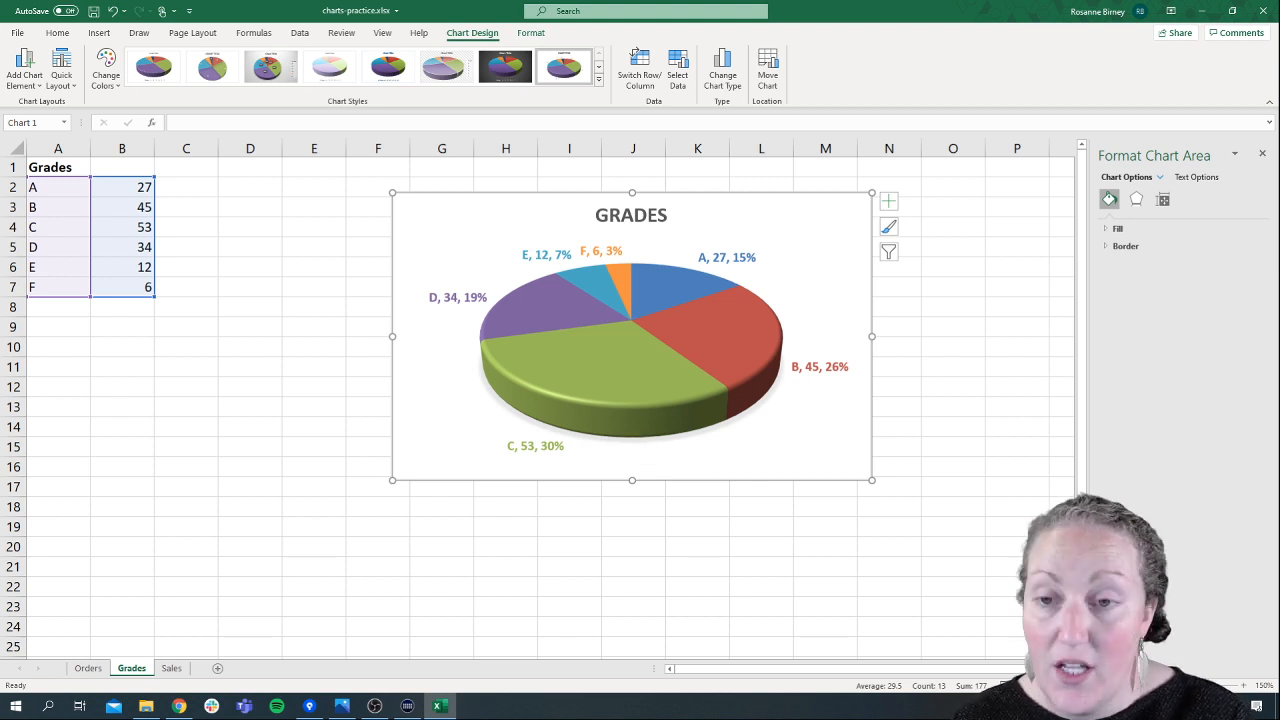
- Switch to the Sales worksheet and examine its table of regional sales for 2017 to 2019
{"action": "key", "text": "super+plus"}
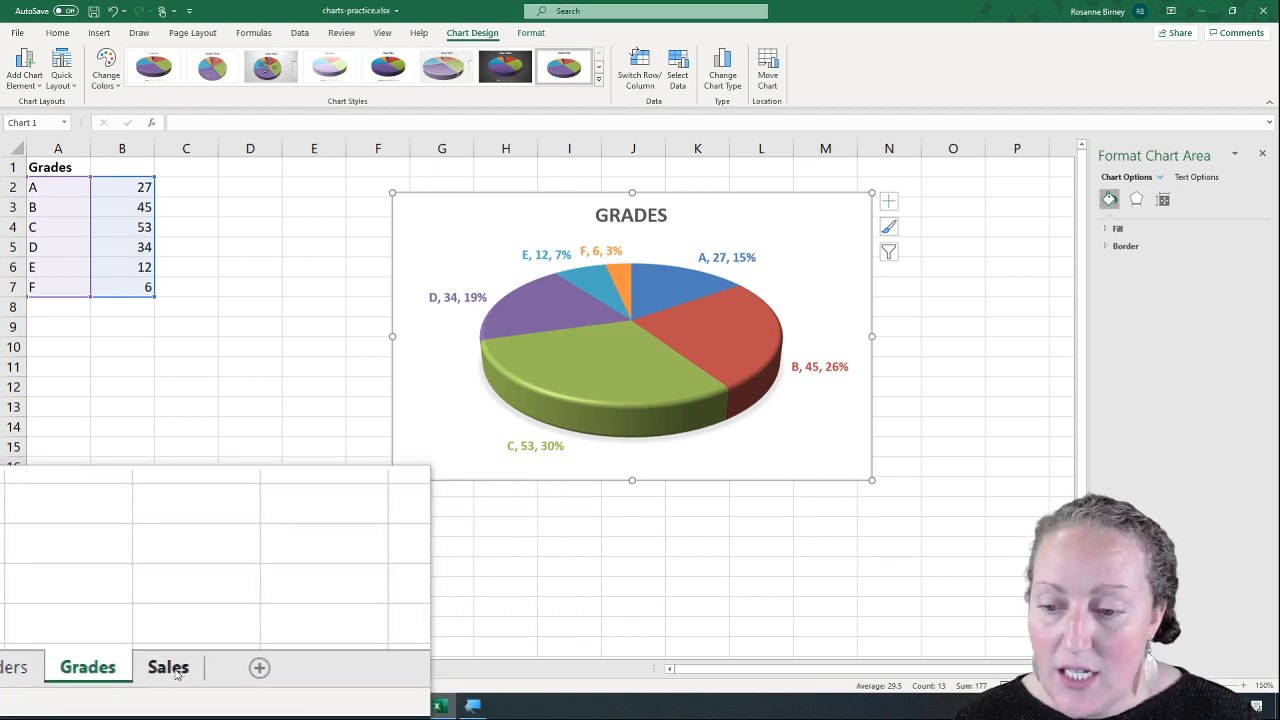
{"action": "left_click", "coordinate": [175, 668]}
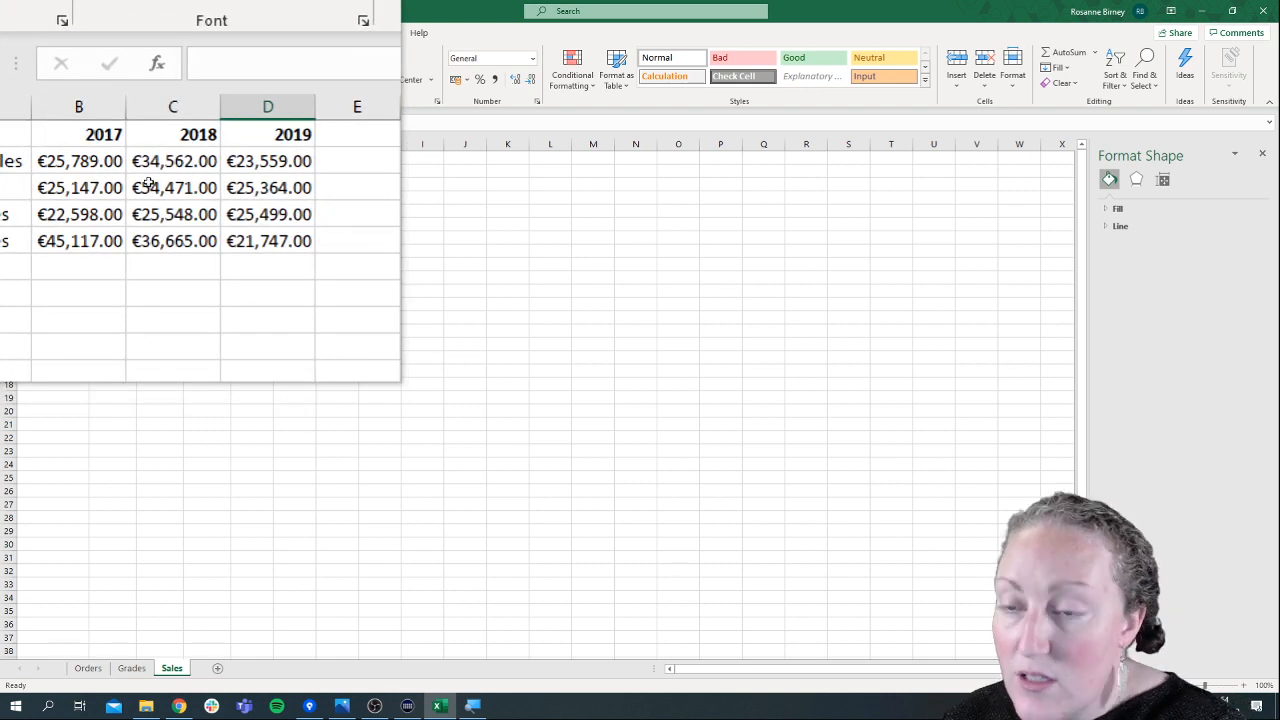
{"action": "key", "text": "super+Escape"}
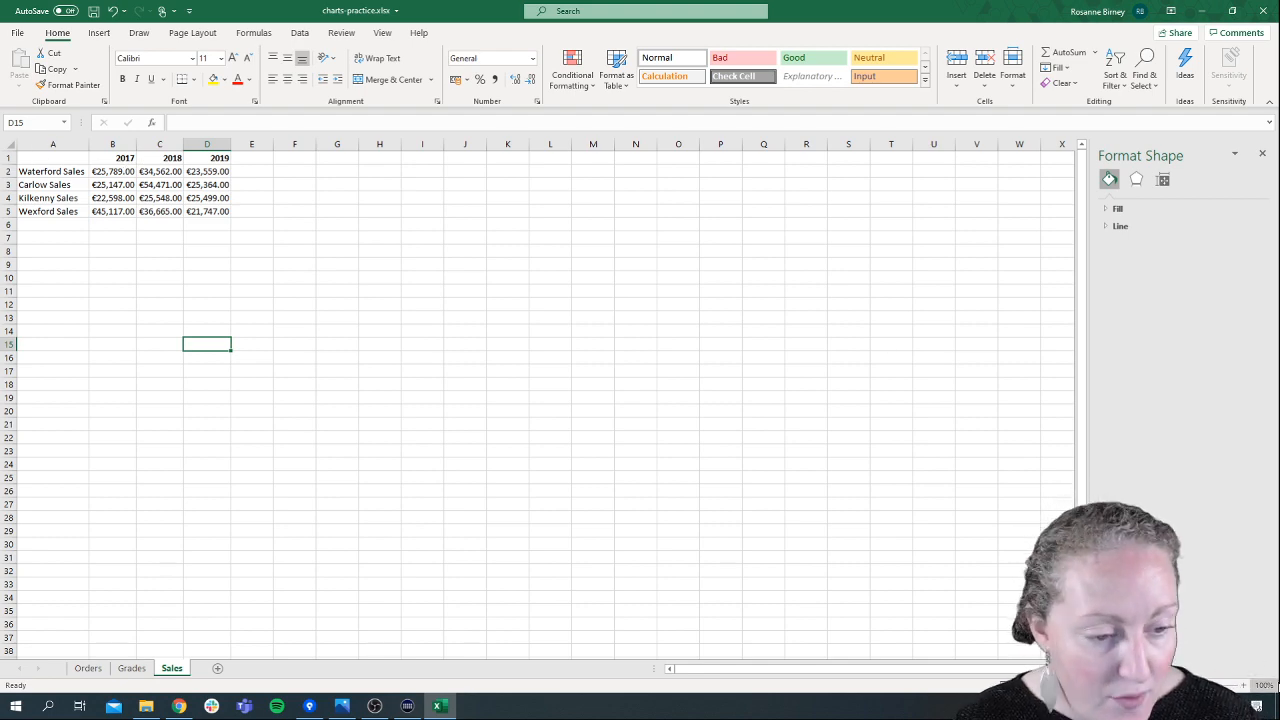
- Widen columns B, C and D of the sales table so the euro amounts fit at 160% zoom
{"action": "left_click", "coordinate": [1245, 686]}
{"action": "left_click", "coordinate": [1245, 686]}
{"action": "left_click", "coordinate": [1245, 686]}
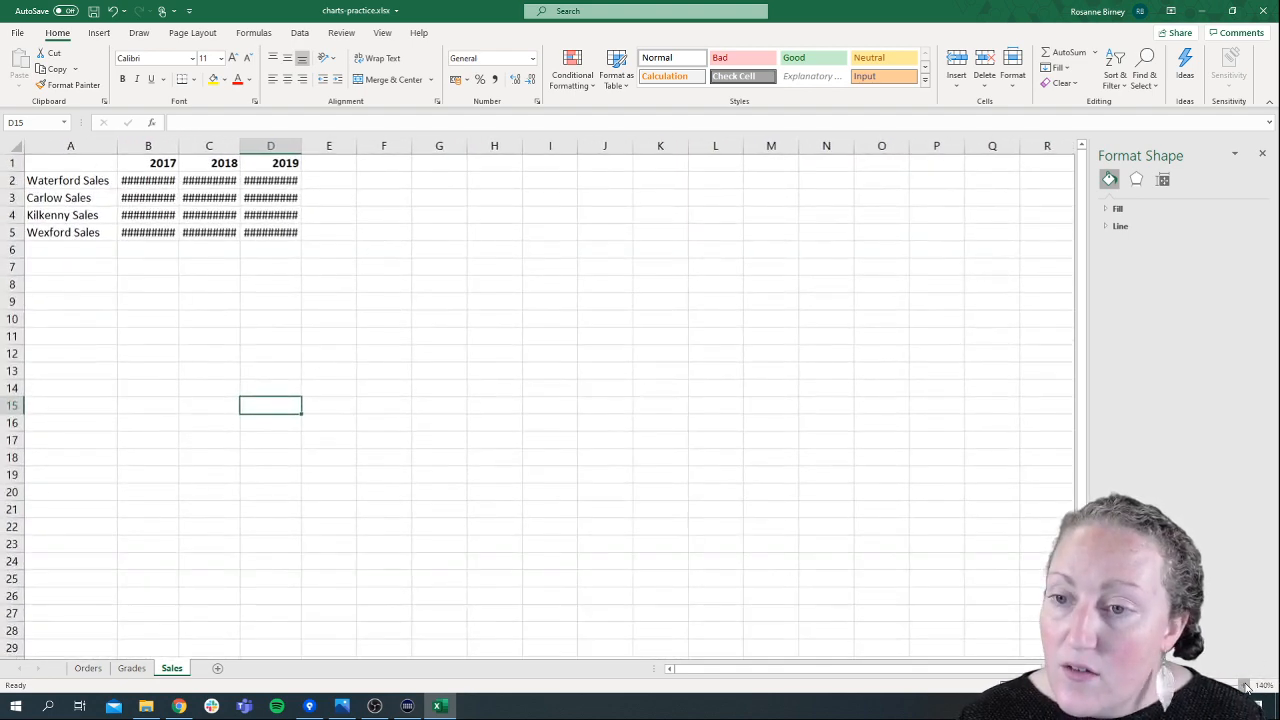
{"action": "left_click", "coordinate": [1245, 686]}
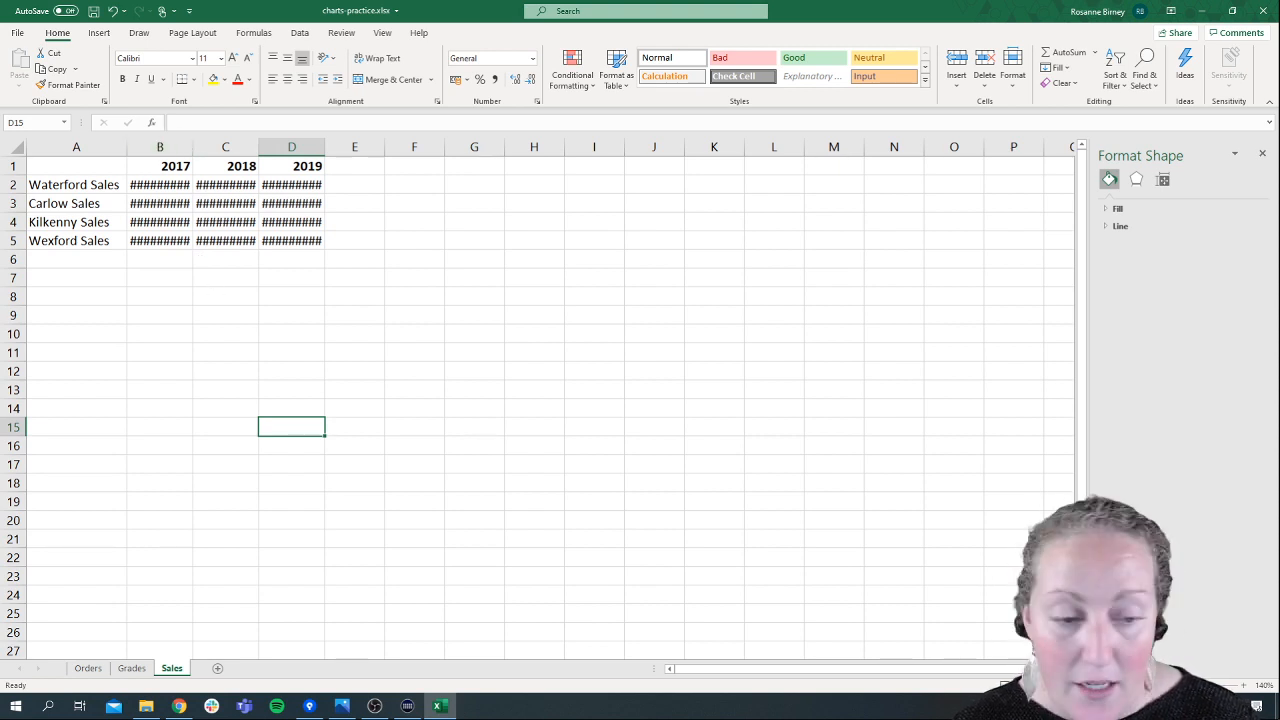
{"action": "left_click", "coordinate": [1245, 686]}
{"action": "left_click", "coordinate": [1245, 686]}
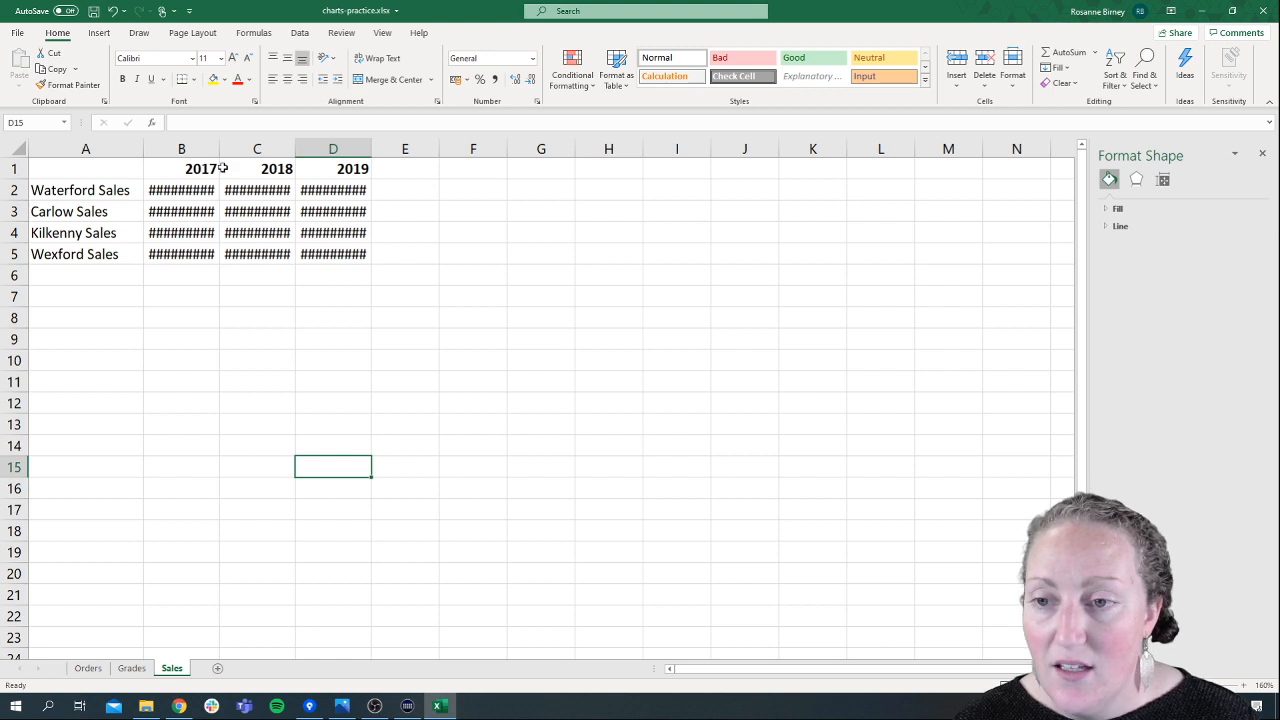
{"action": "left_click_drag", "start_coordinate": [220, 149], "coordinate": [351, 149]}
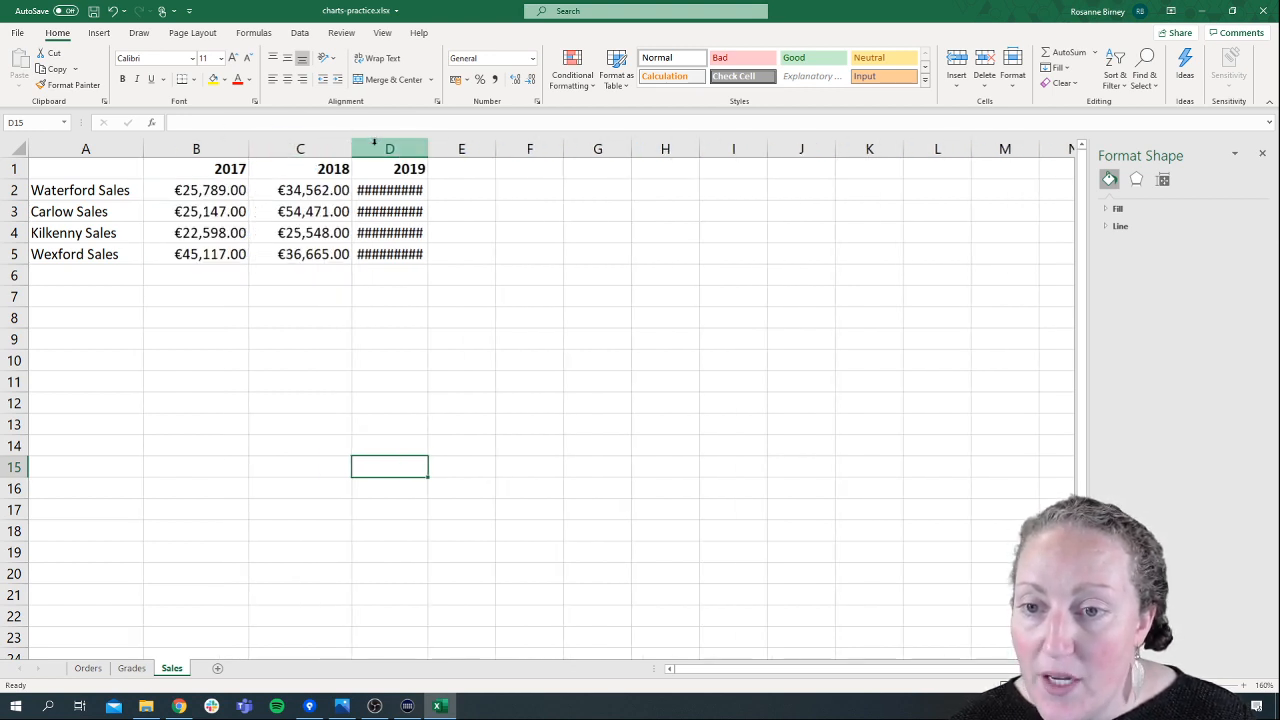
{"action": "left_click_drag", "start_coordinate": [428, 149], "coordinate": [480, 149]}
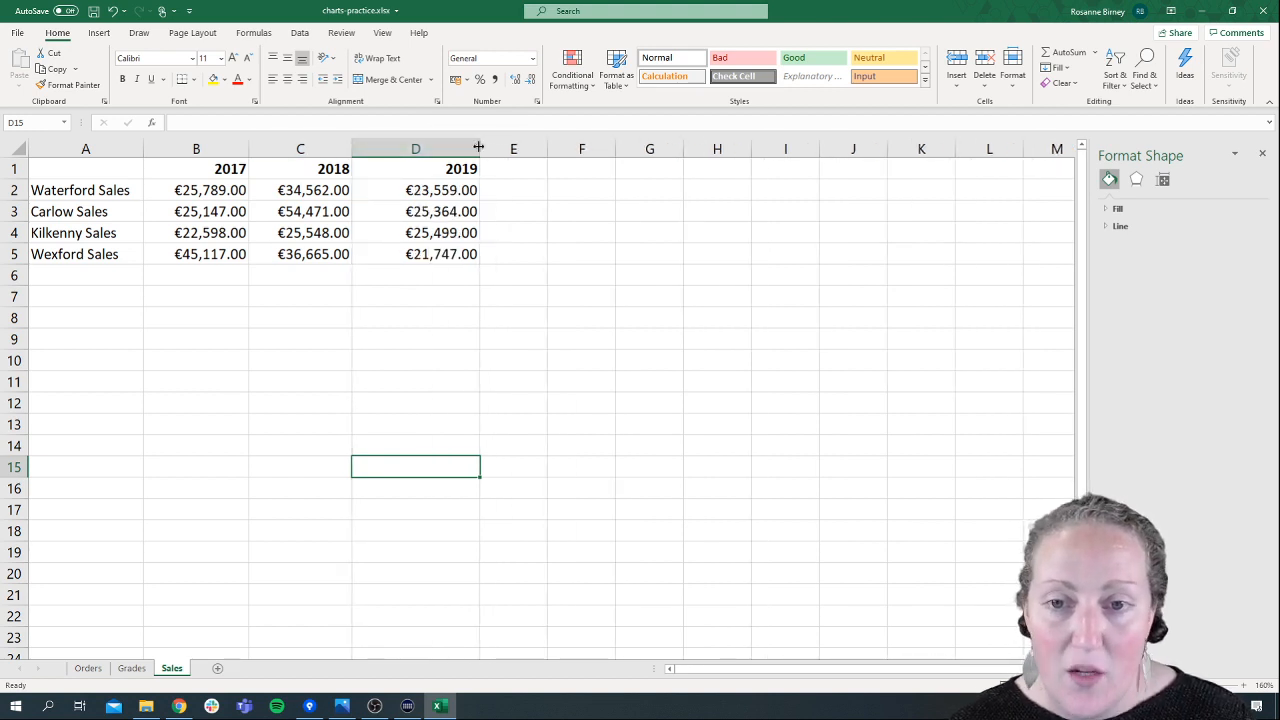
{"action": "left_click_drag", "start_coordinate": [478, 149], "coordinate": [448, 149]}
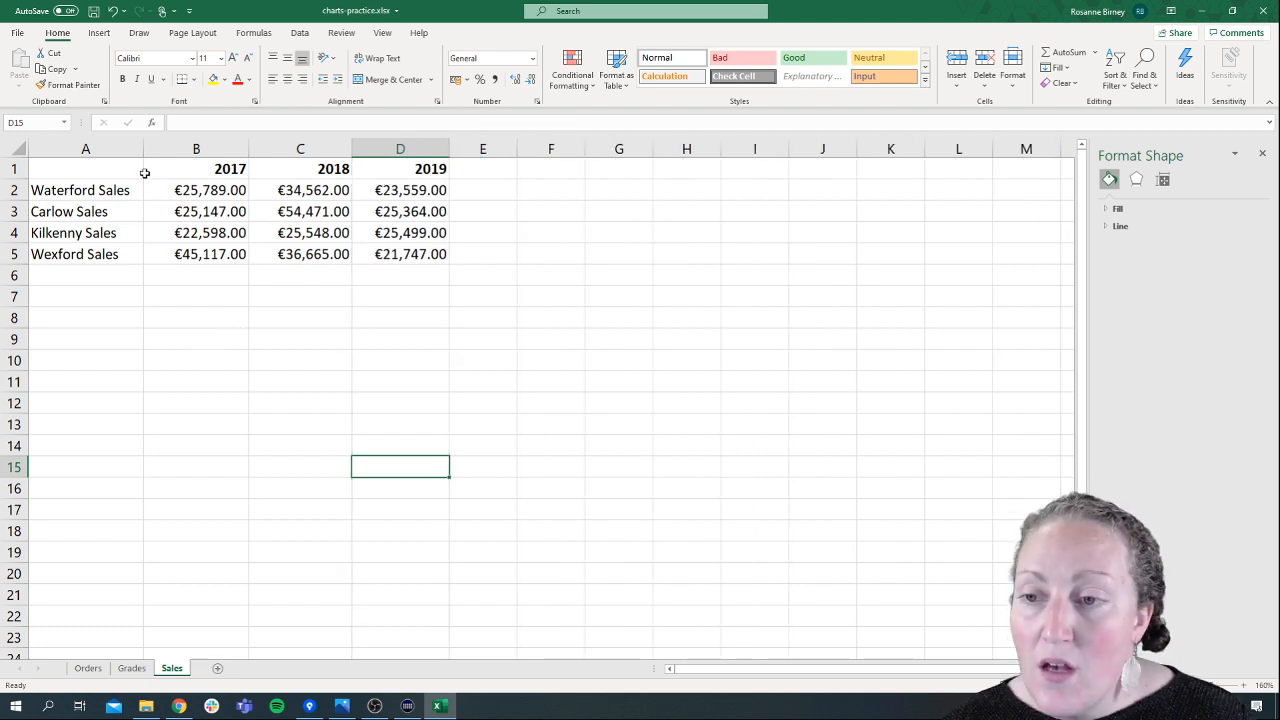
{"action": "left_click", "coordinate": [80, 165]}
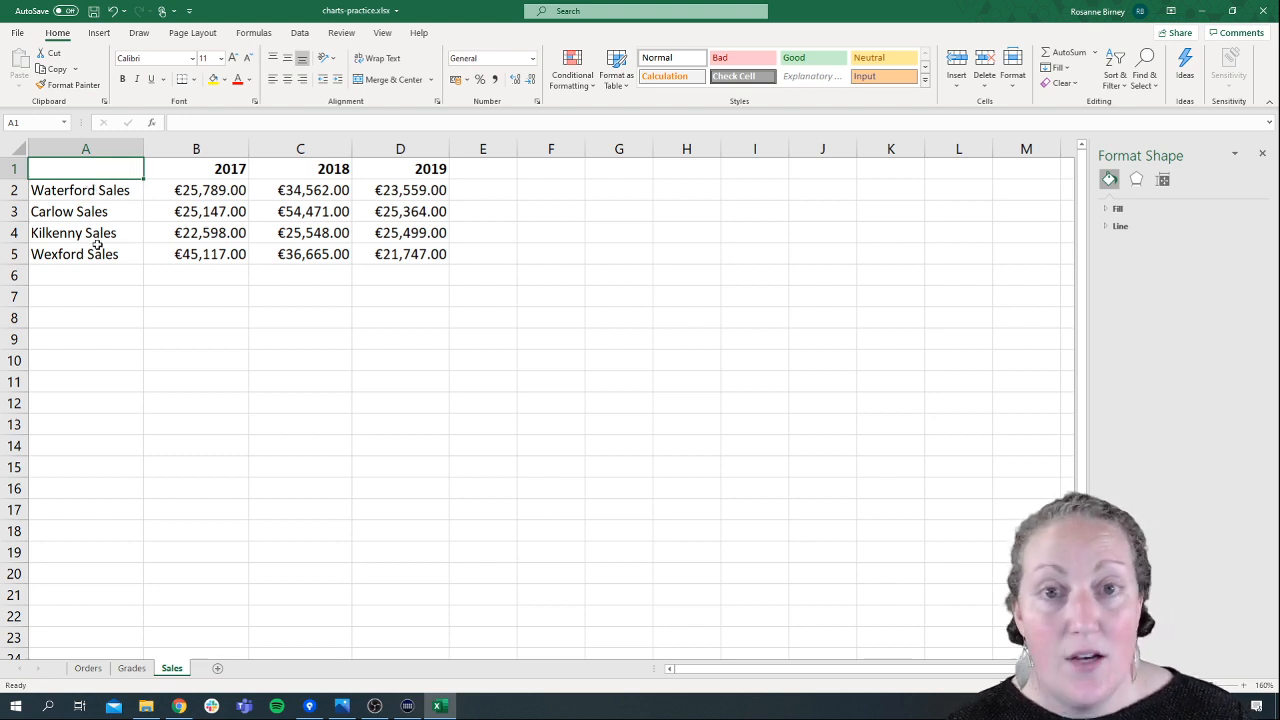
{"action": "left_click_drag", "start_coordinate": [136, 177], "coordinate": [408, 268]}
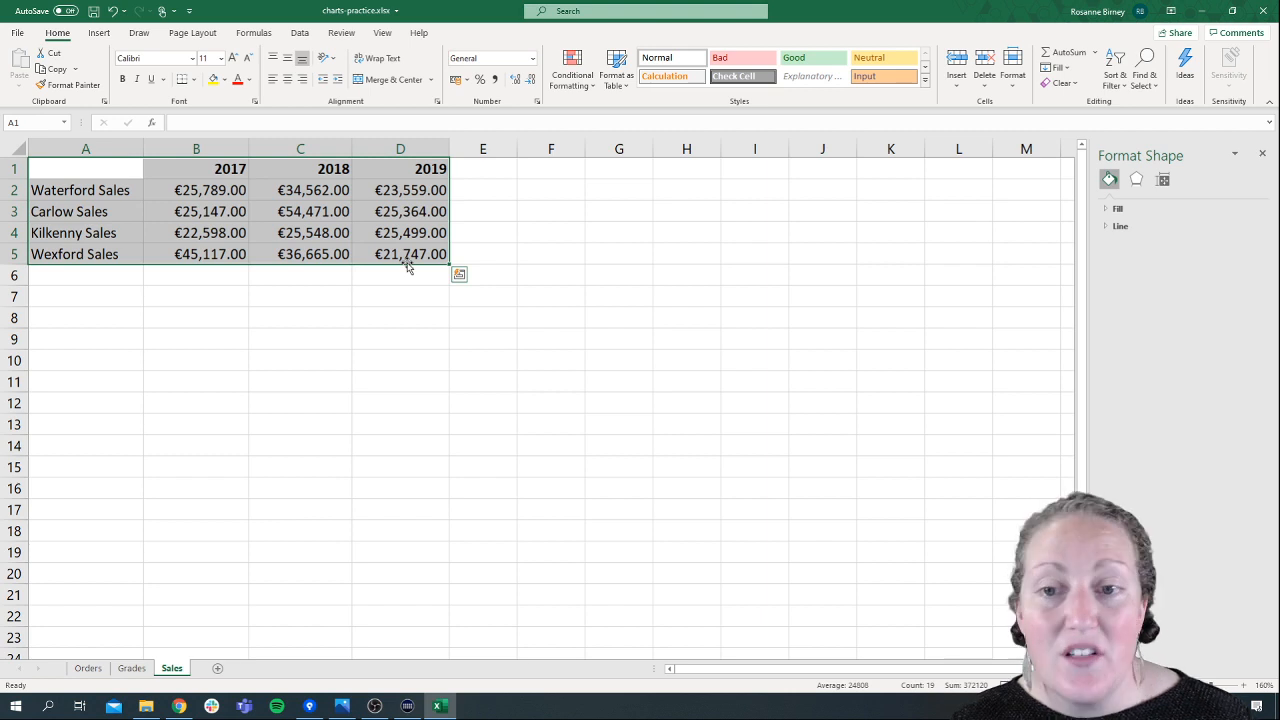
{"action": "left_click", "coordinate": [185, 229]}
{"action": "left_click_drag", "start_coordinate": [72, 168], "coordinate": [181, 257]}
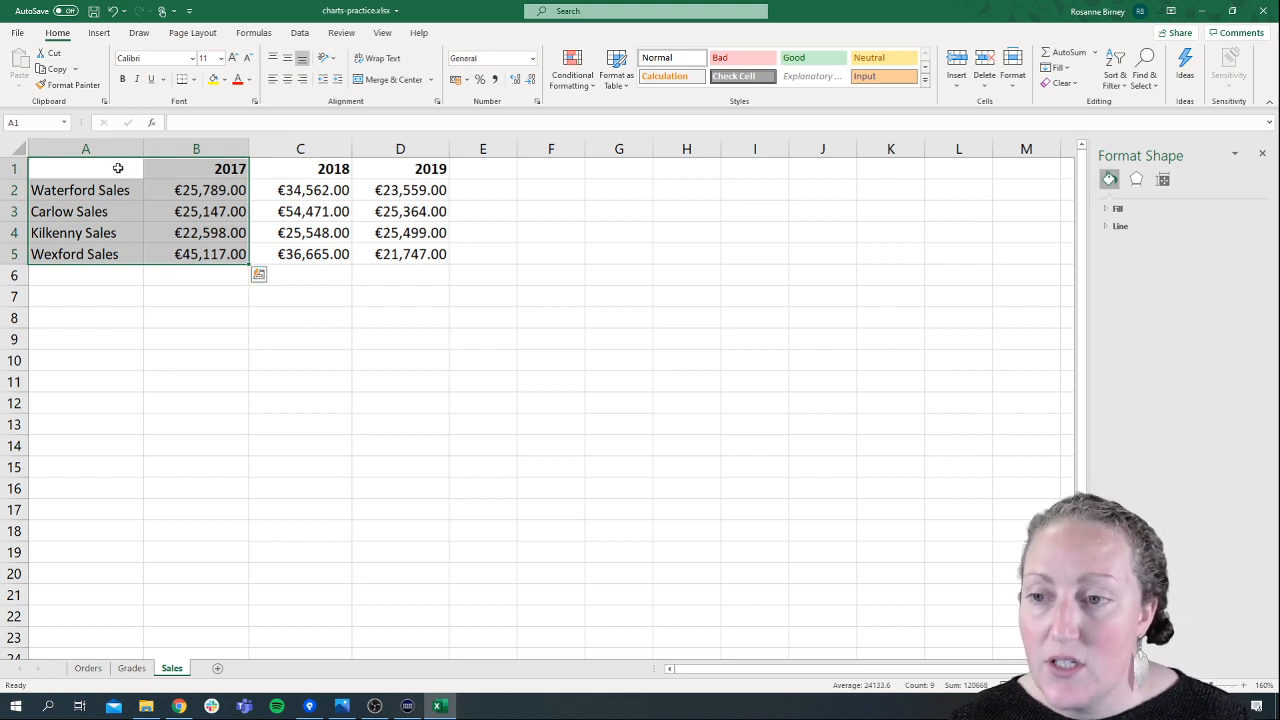
- Insert a basic line chart from the sales table A1:D5, with the regions along the horizontal axis
{"action": "left_click_drag", "start_coordinate": [106, 169], "coordinate": [409, 254]}
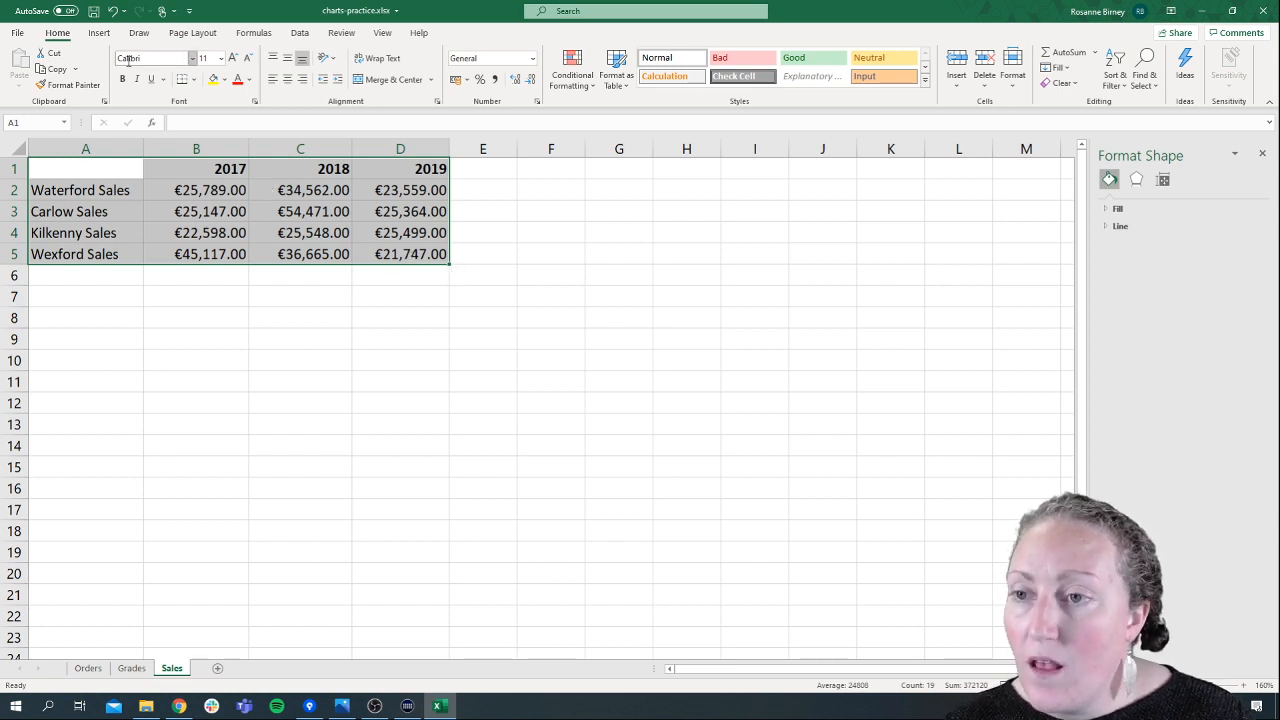
{"action": "left_click", "coordinate": [99, 33]}
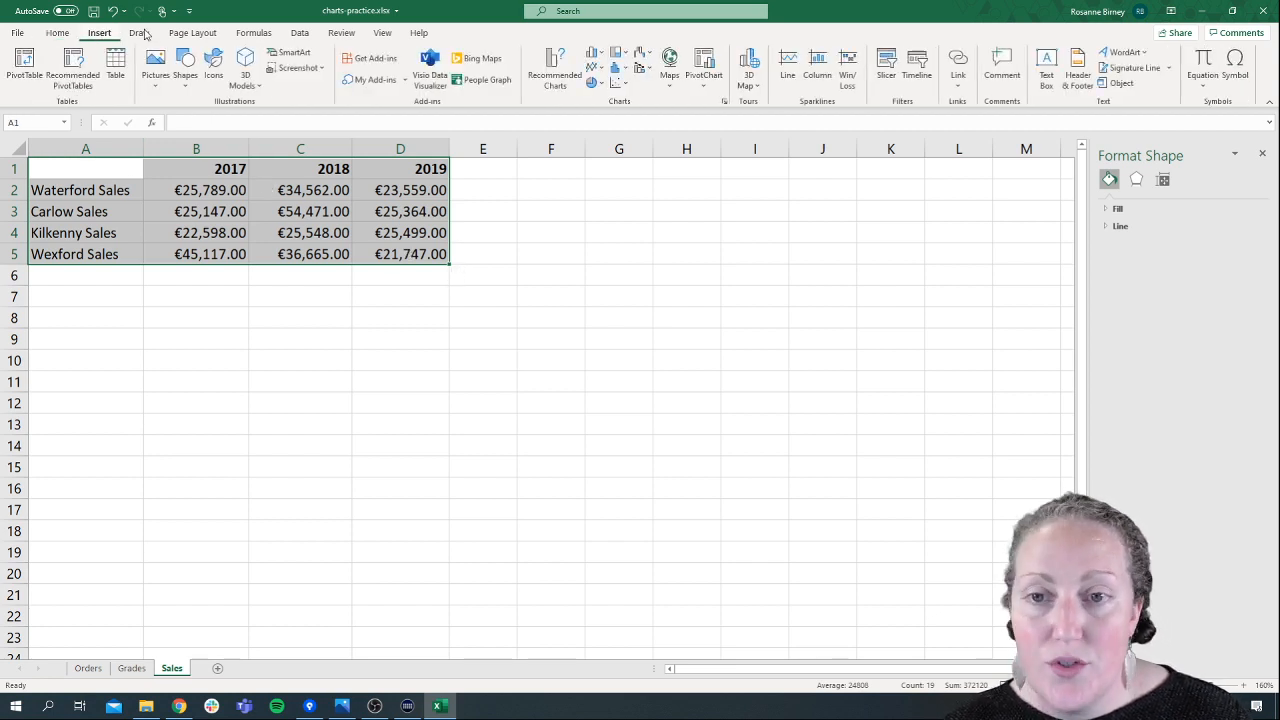
{"action": "left_click", "coordinate": [560, 78]}
{"action": "left_click", "coordinate": [538, 178]}
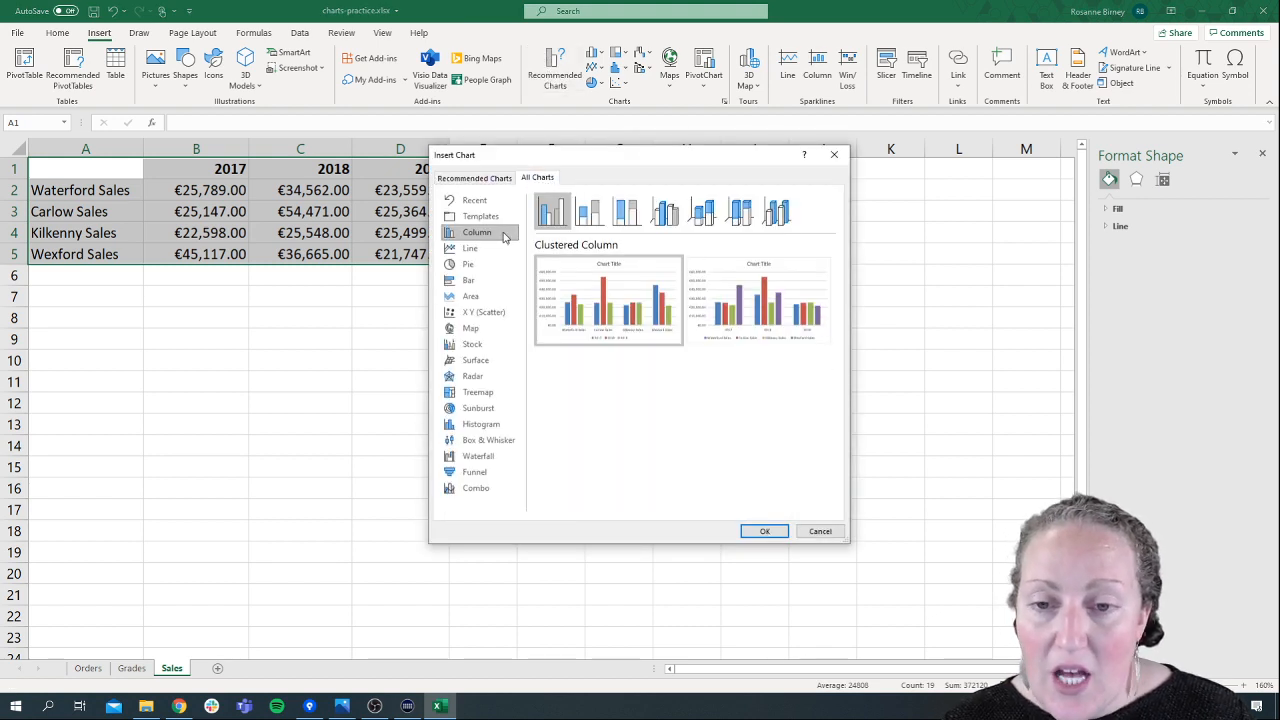
{"action": "left_click", "coordinate": [468, 250]}
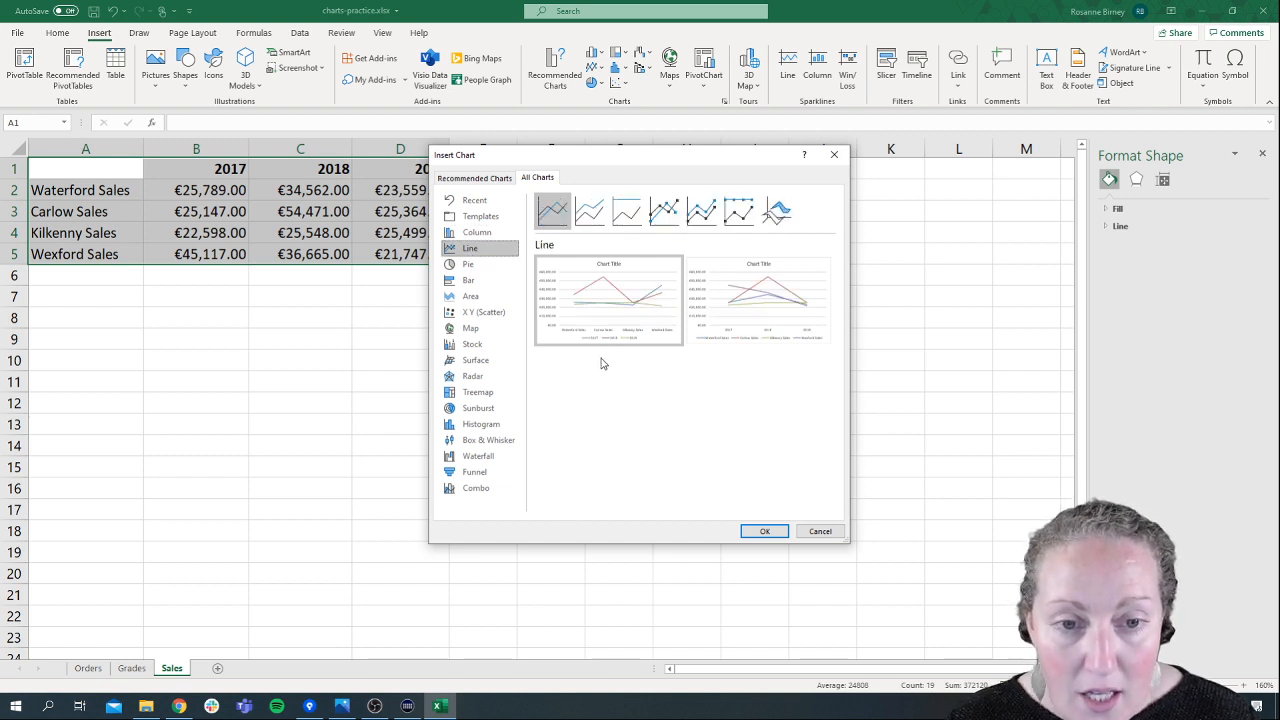
{"action": "mouse_move", "coordinate": [642, 311]}
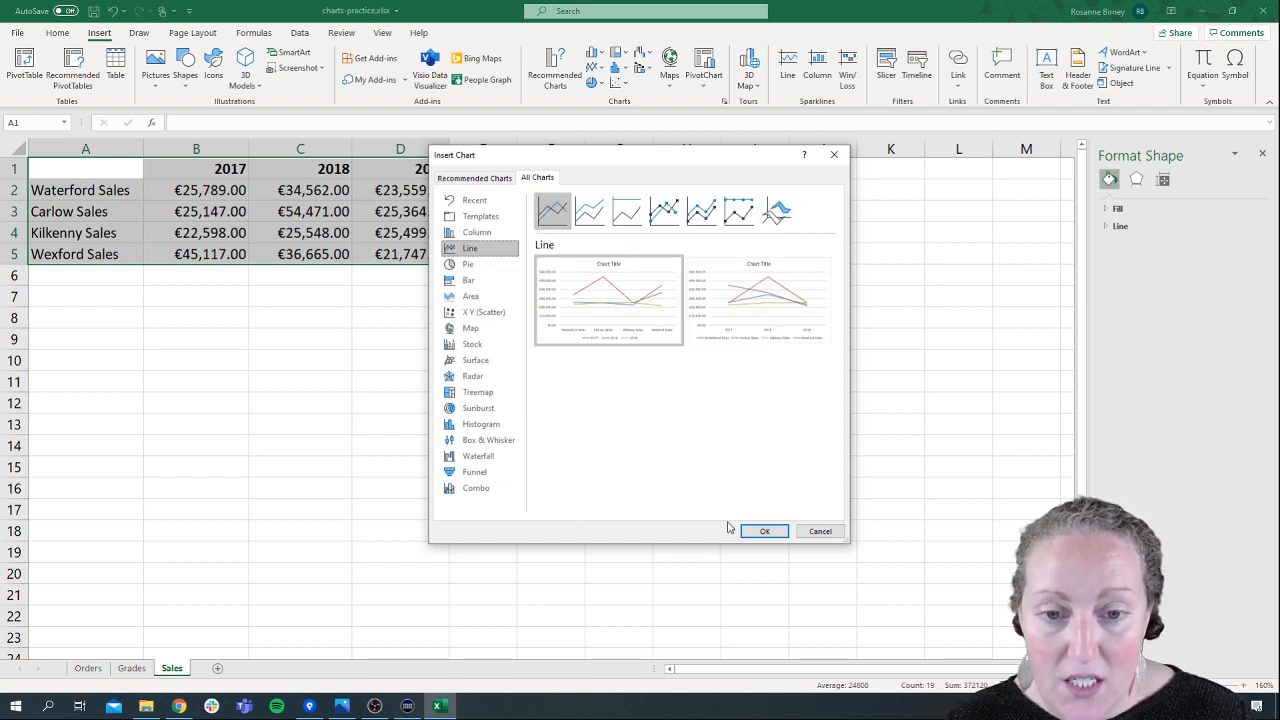
{"action": "left_click", "coordinate": [763, 531]}
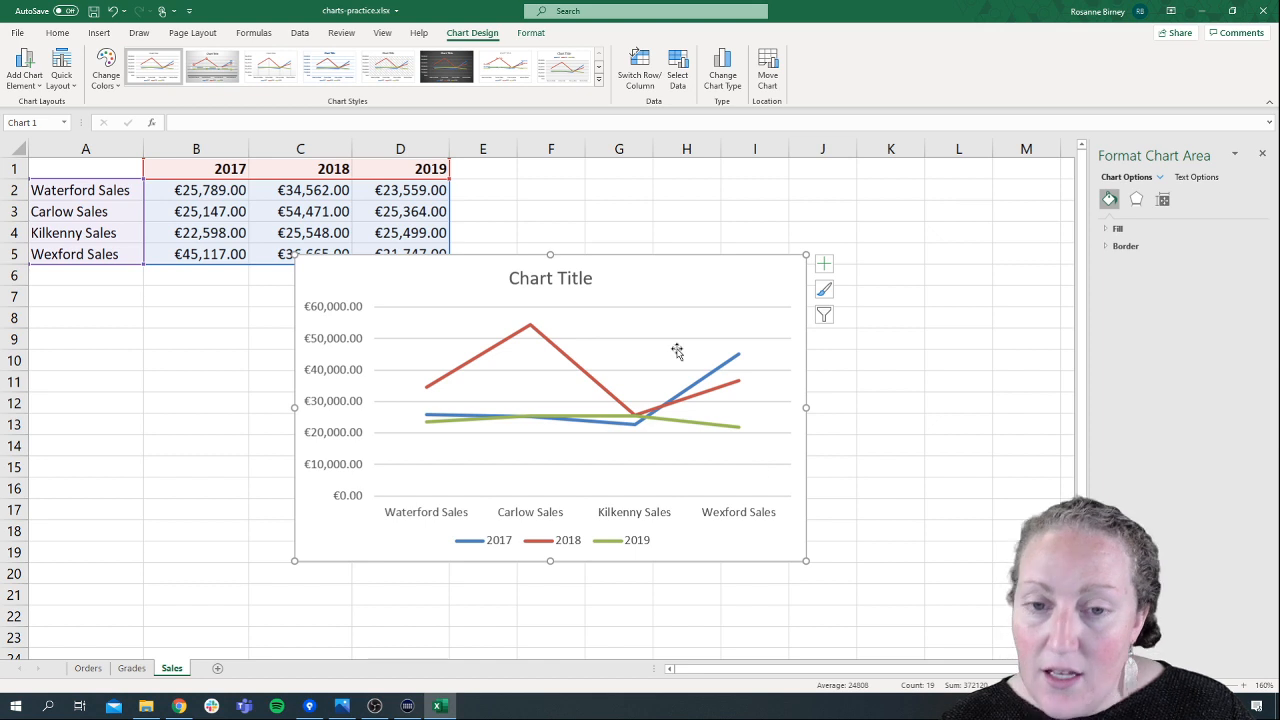
- Move the line chart clear of the sales table and change its title to Sales
{"action": "left_click_drag", "start_coordinate": [635, 278], "coordinate": [837, 214]}
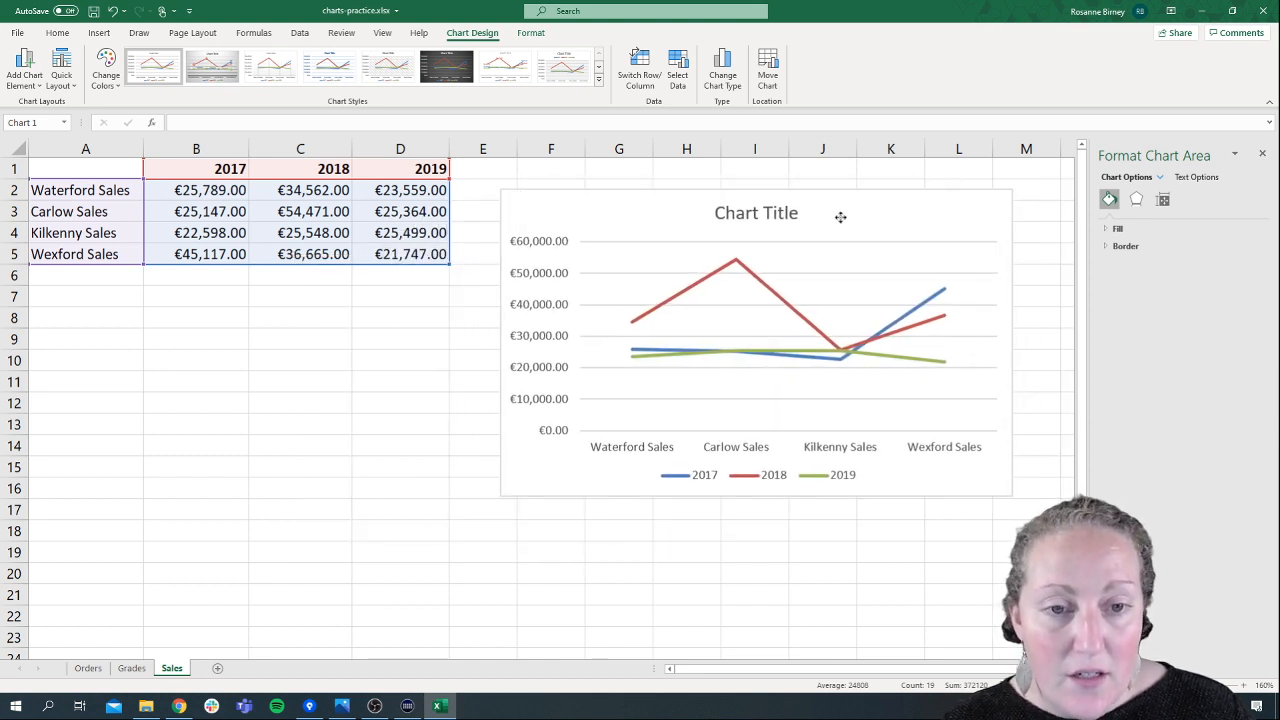
{"action": "left_click", "coordinate": [776, 214]}
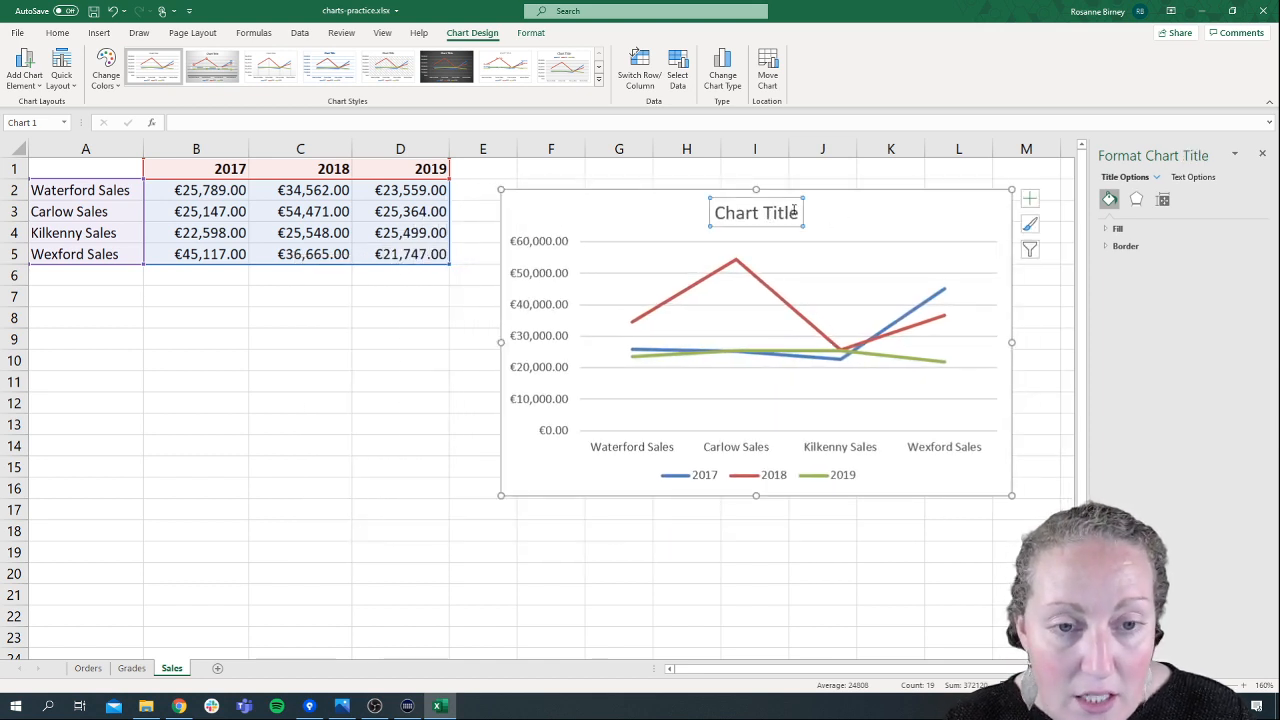
{"action": "left_click_drag", "start_coordinate": [797, 213], "coordinate": [730, 215]}
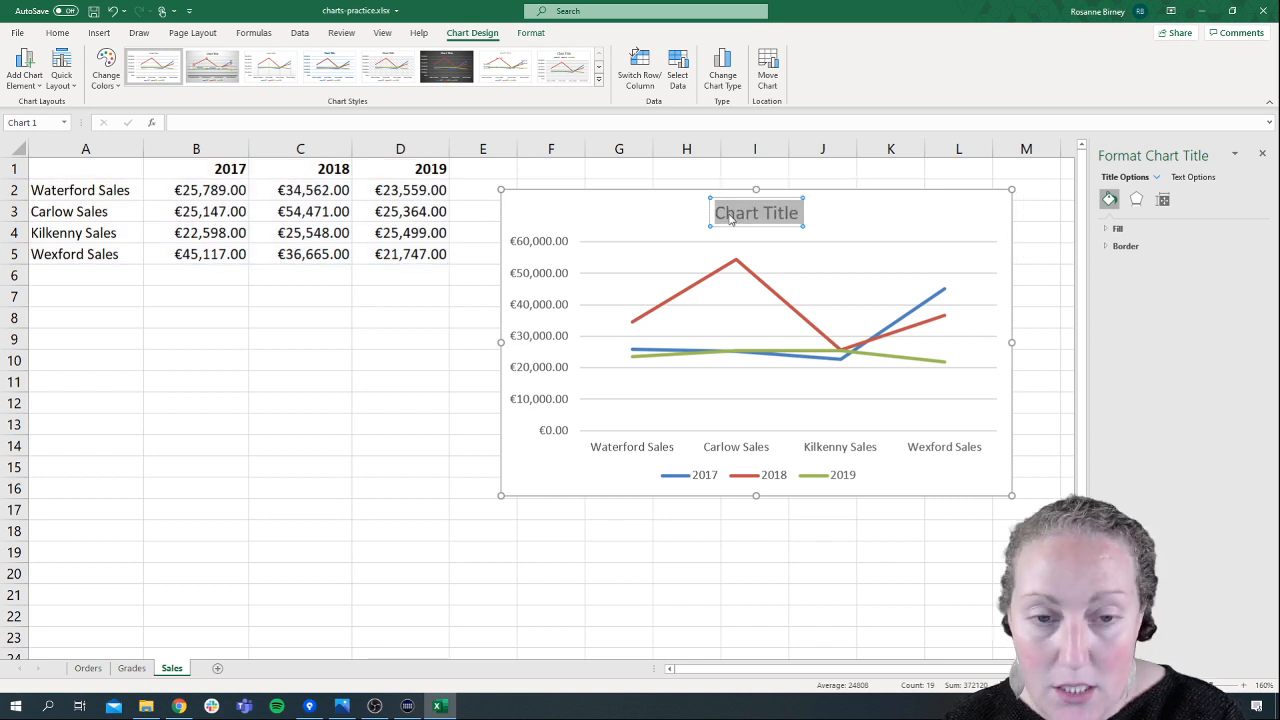
{"action": "type", "text": "Sales"}
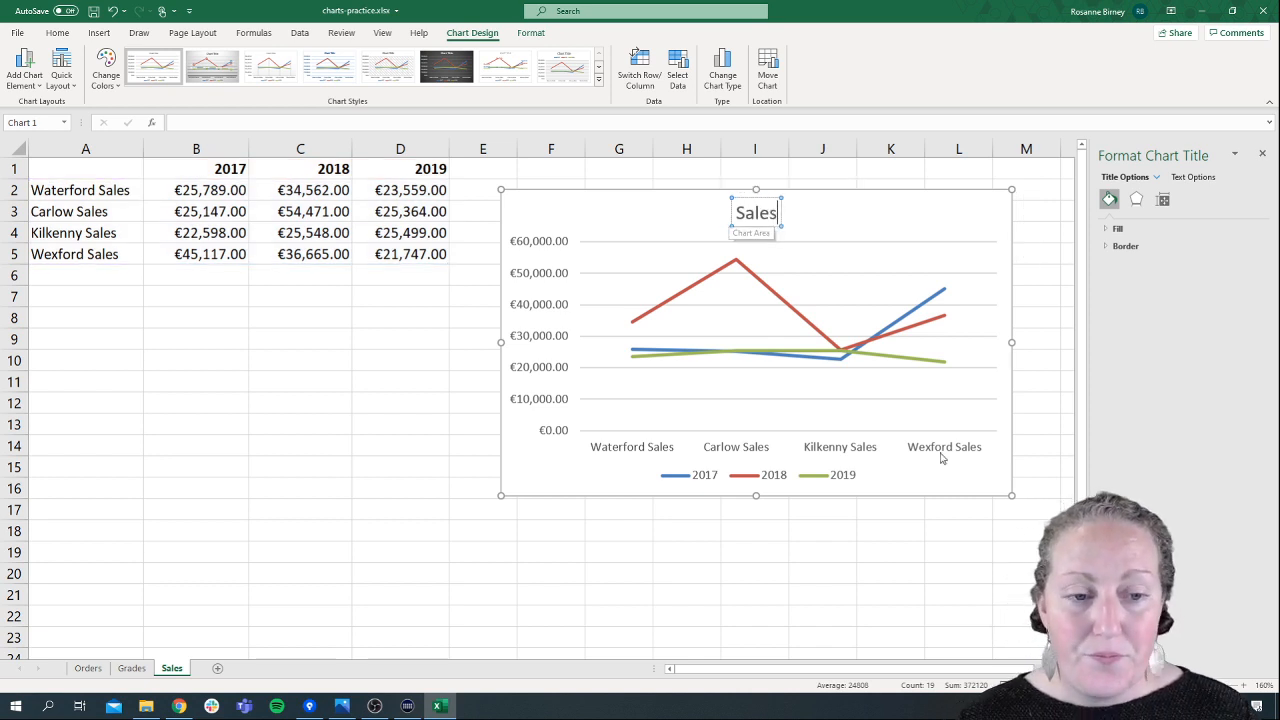
{"action": "left_click", "coordinate": [914, 484]}
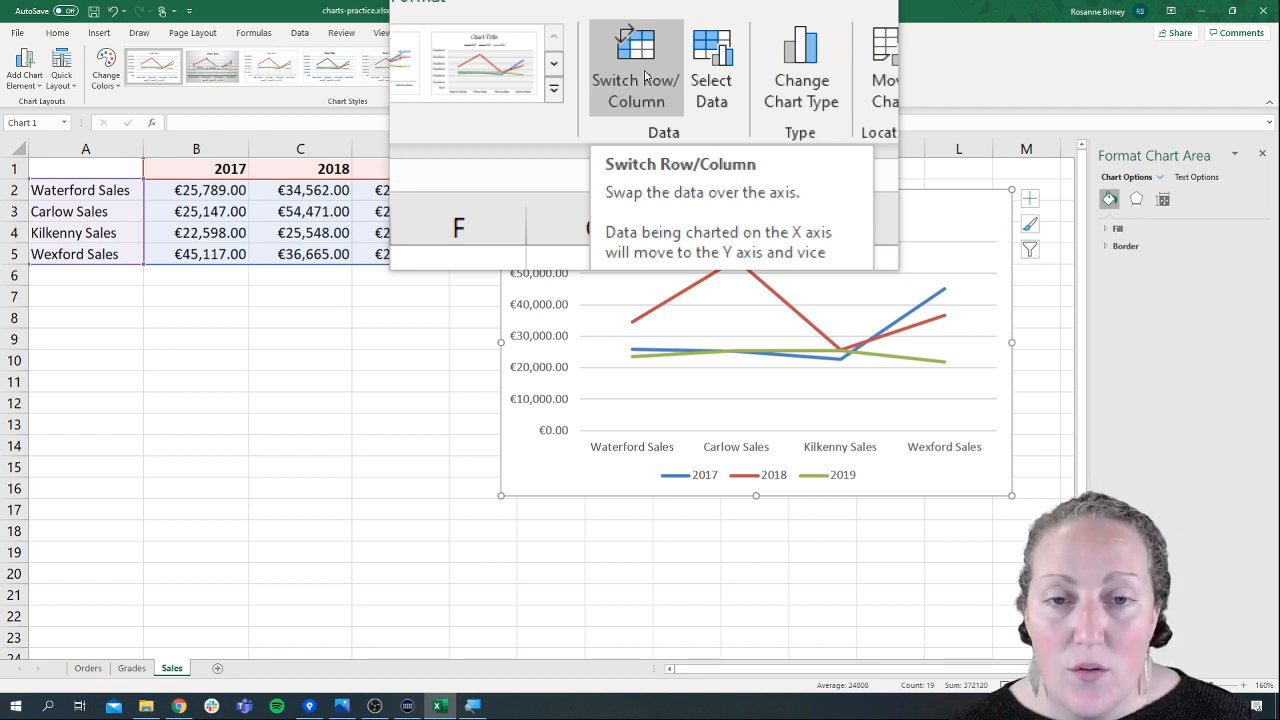
- Swap the chart's rows and columns so the years run along the horizontal axis and each region is a line
{"action": "left_click", "coordinate": [645, 77]}
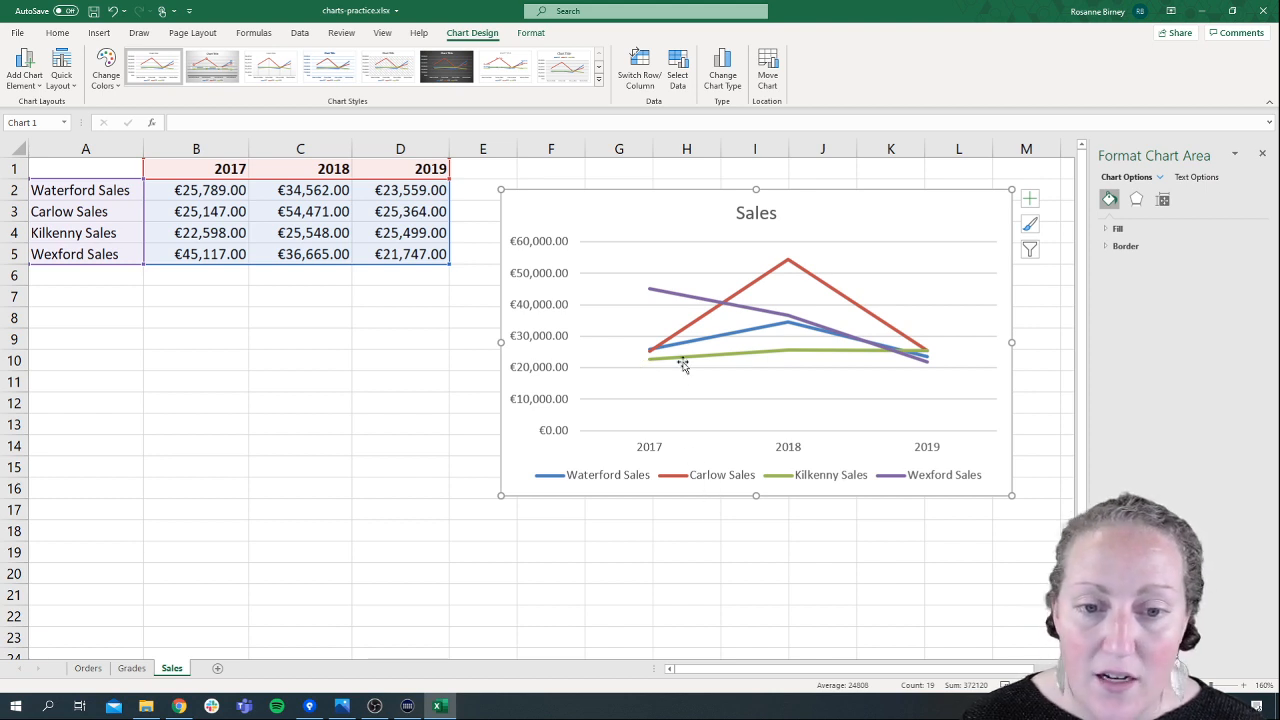
{"action": "mouse_move", "coordinate": [648, 352]}
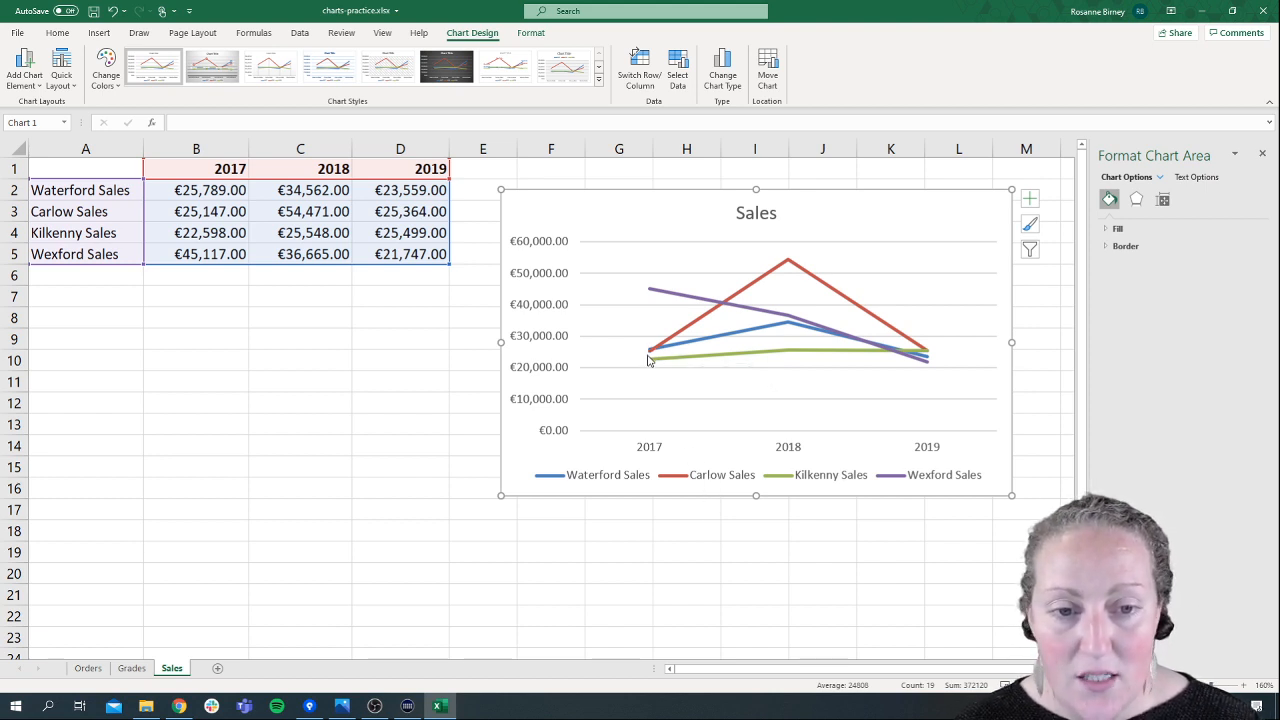
{"action": "mouse_move", "coordinate": [790, 262]}
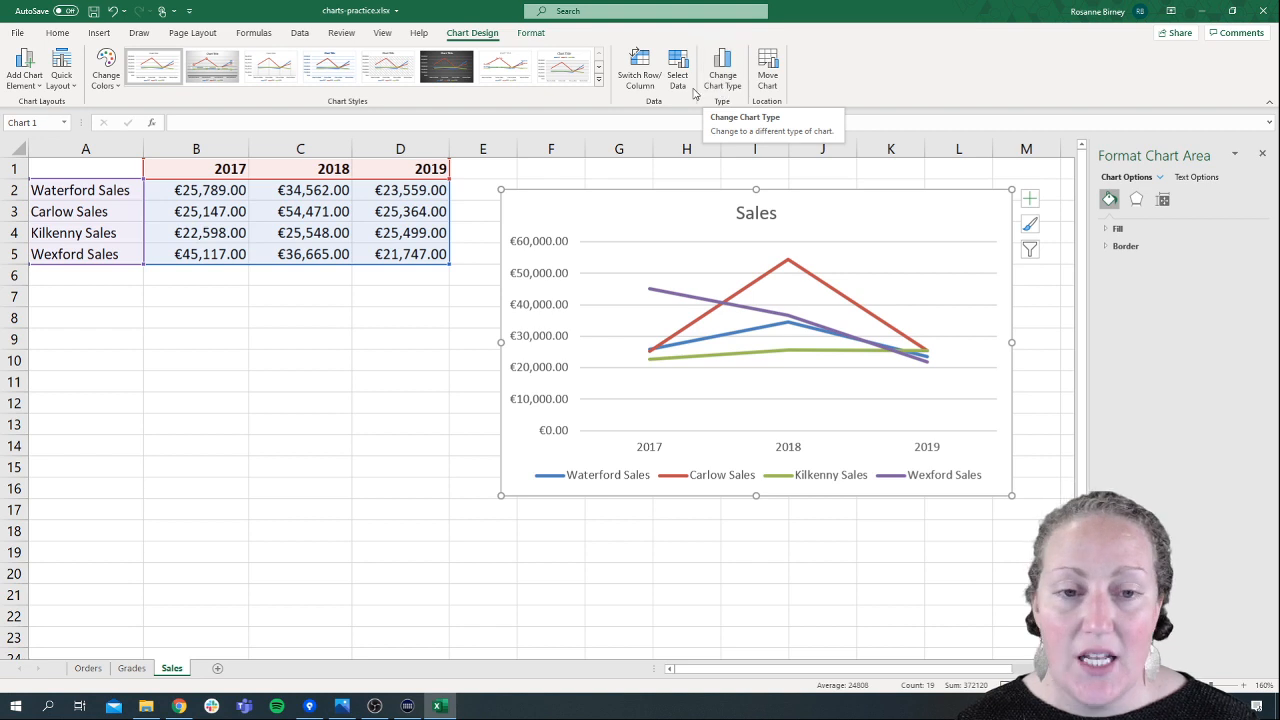
- Remove the primary vertical axis from the Sales line chart
{"action": "left_click", "coordinate": [18, 88]}
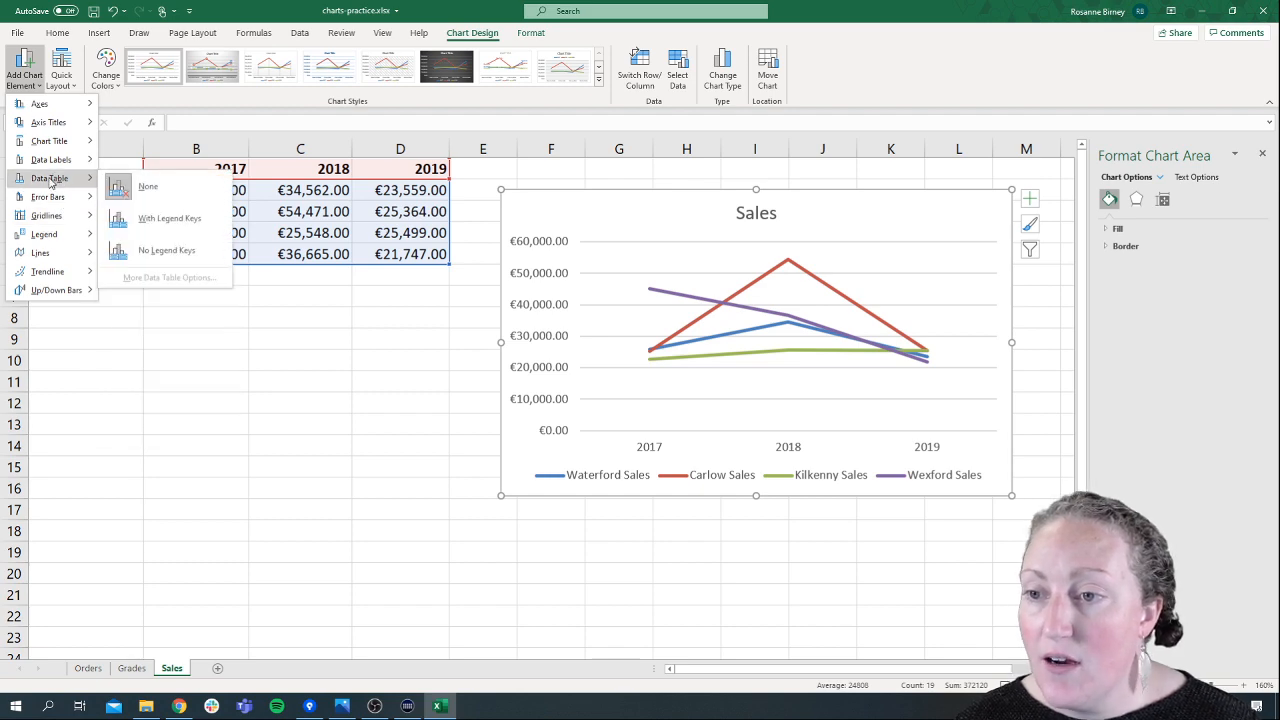
{"action": "mouse_move", "coordinate": [45, 104]}
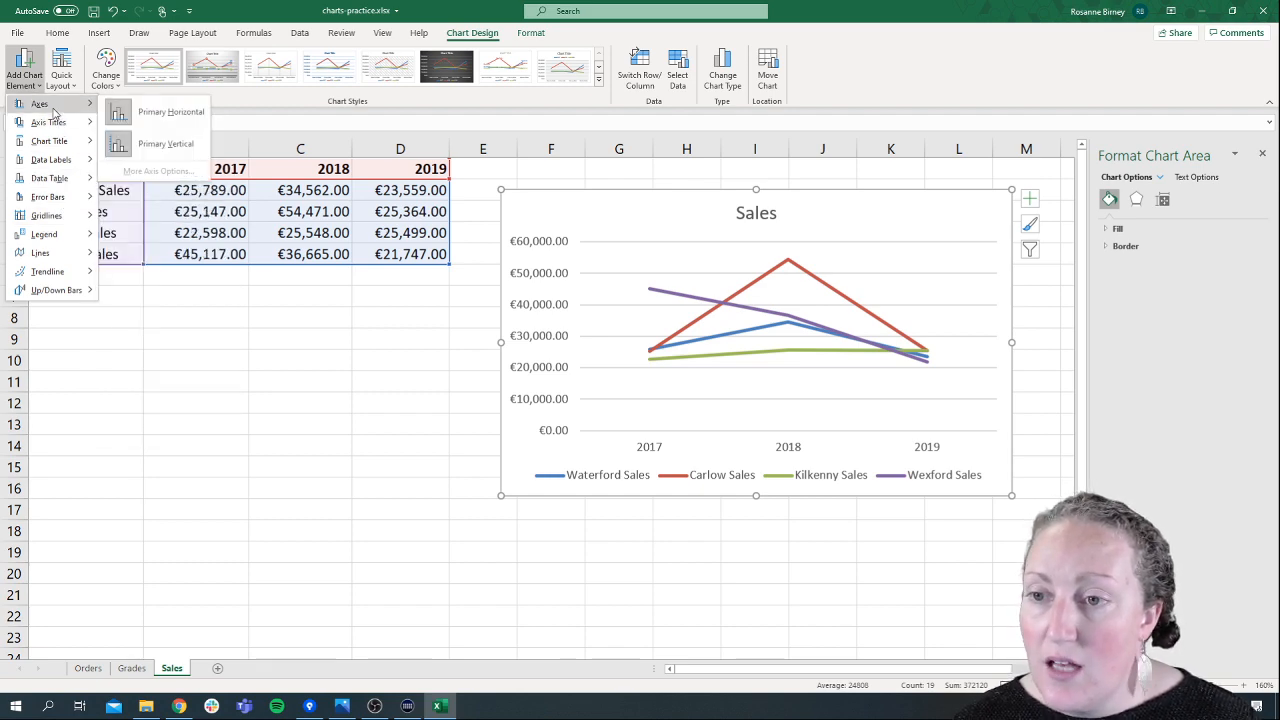
{"action": "left_click", "coordinate": [165, 144]}
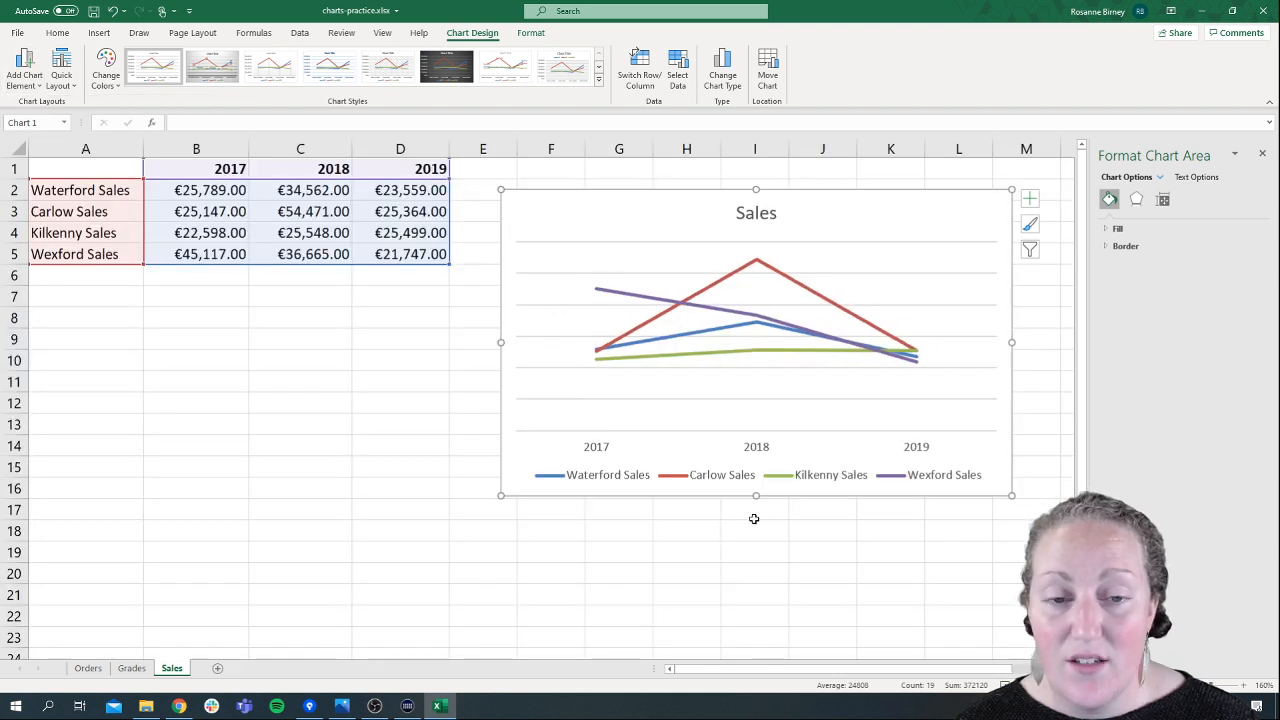